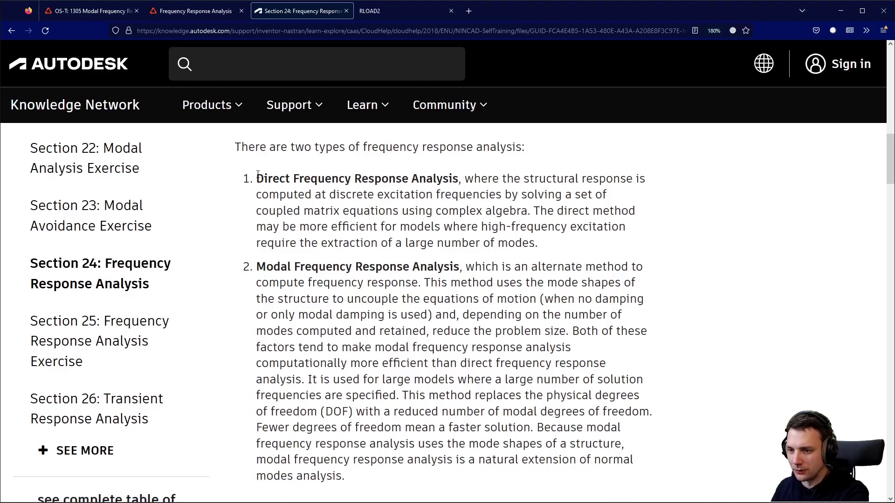
Step: Examine how the Autodesk article describes Direct Frequency Response Analysis and when the direct method is more efficient
{"action": "left_click", "coordinate": [531, 272]}
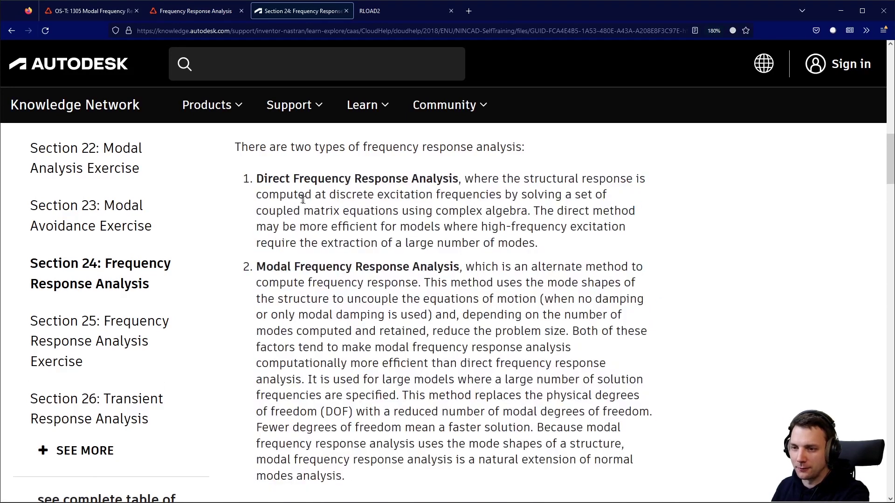
{"action": "left_click_drag", "start_coordinate": [269, 195], "coordinate": [488, 183]}
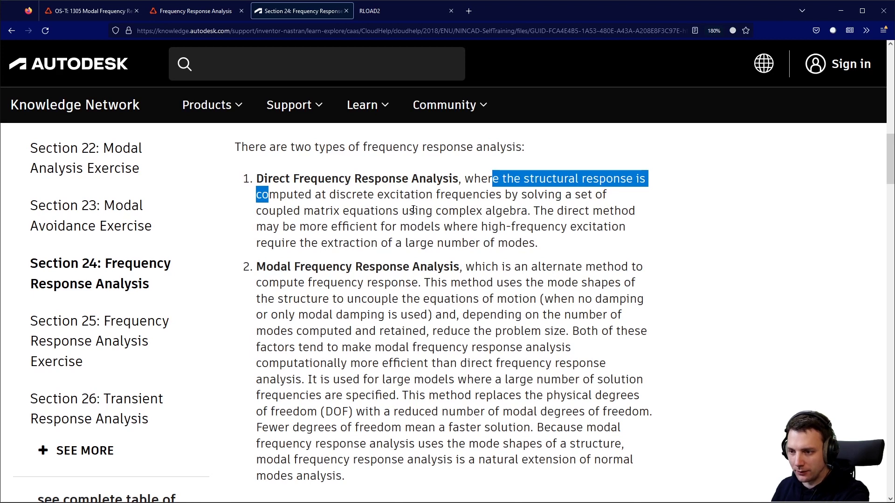
{"action": "left_click_drag", "start_coordinate": [426, 211], "coordinate": [580, 211]}
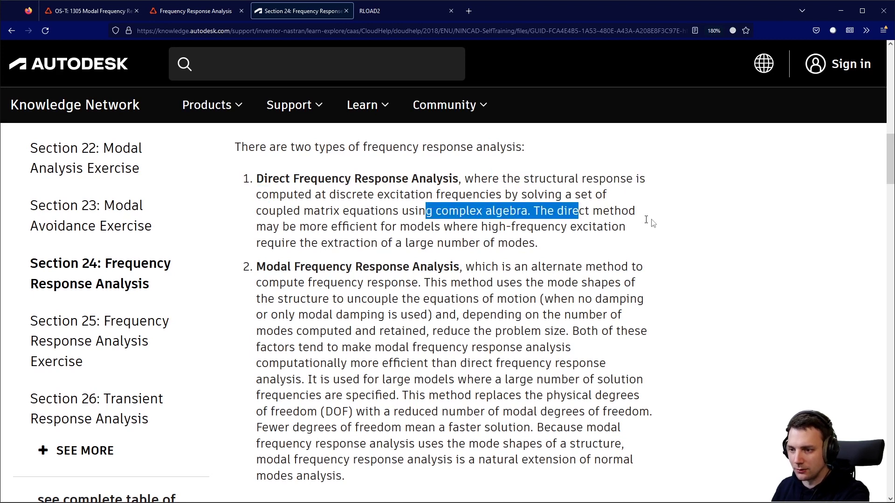
{"action": "left_click", "coordinate": [677, 225]}
{"action": "scroll", "coordinate": [277, 189], "scroll_direction": "down", "scroll_amount": 2}
{"action": "left_click_drag", "start_coordinate": [256, 177], "coordinate": [479, 177]}
{"action": "left_click", "coordinate": [566, 193]}
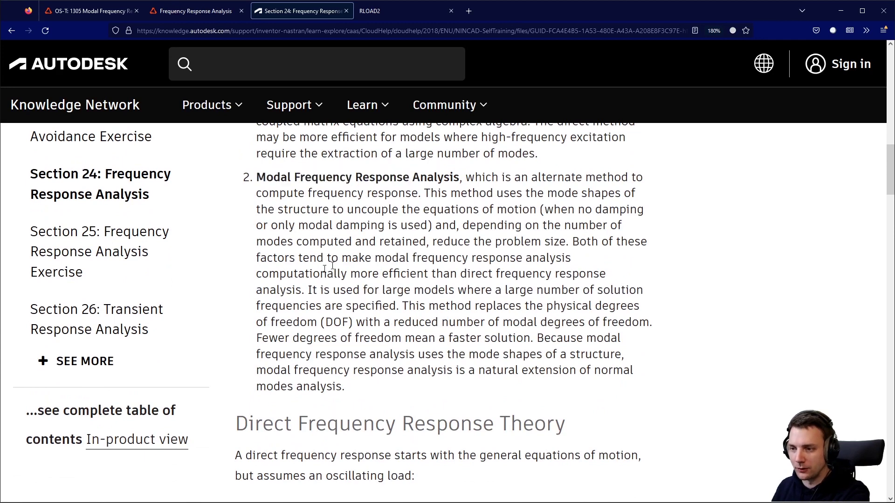
{"action": "scroll", "coordinate": [535, 221], "scroll_direction": "up", "scroll_amount": 2}
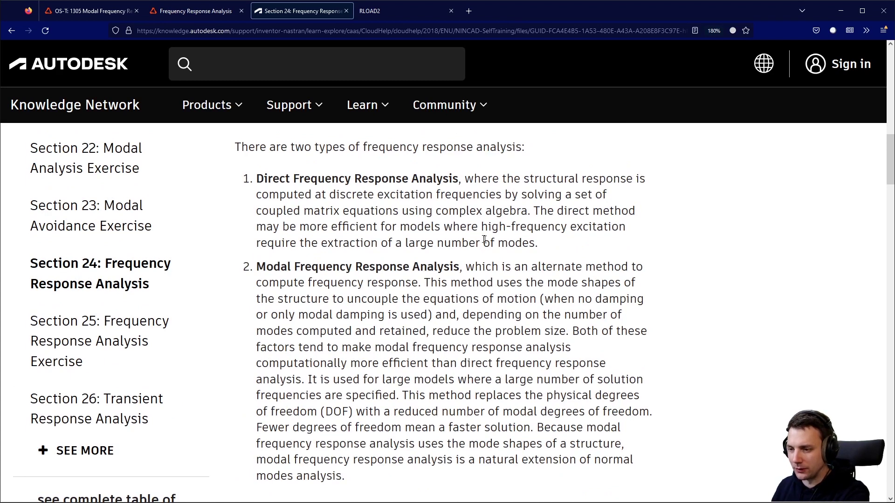
{"action": "left_click_drag", "start_coordinate": [531, 212], "coordinate": [625, 228]}
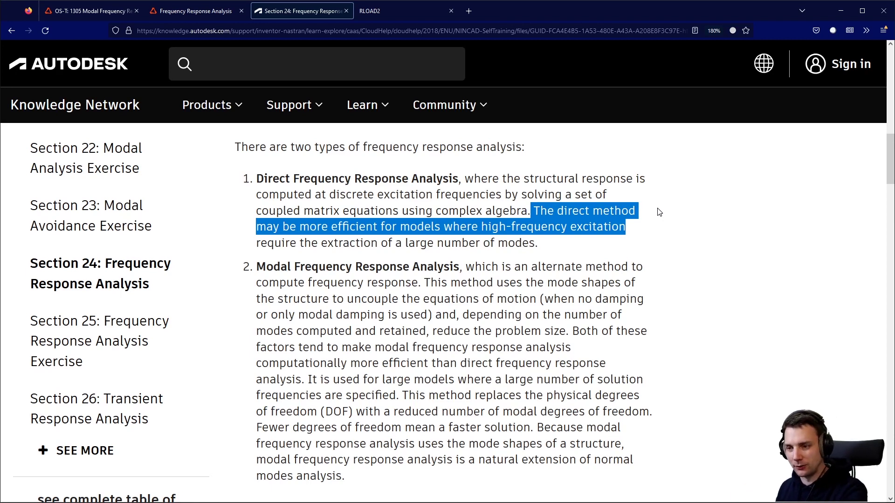
{"action": "left_click", "coordinate": [301, 261]}
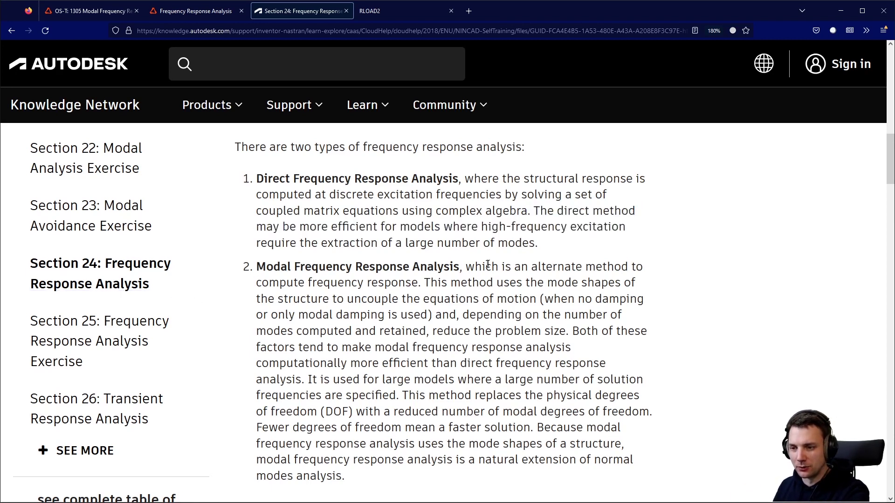
Step: Examine the Modal Frequency Response Analysis description for its efficiency, suitable model size and modal degrees of freedom compared with the direct method
{"action": "left_click_drag", "start_coordinate": [482, 267], "coordinate": [257, 266]}
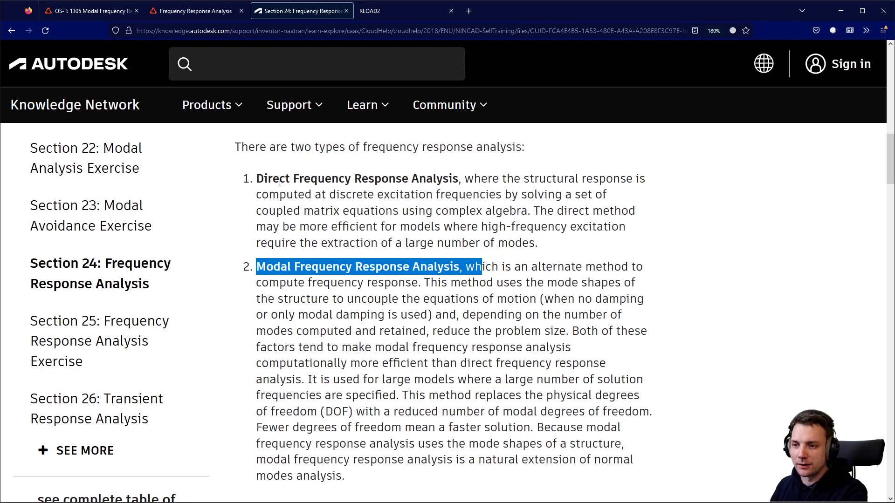
{"action": "left_click_drag", "start_coordinate": [279, 178], "coordinate": [523, 192]}
{"action": "left_click", "coordinate": [615, 222]}
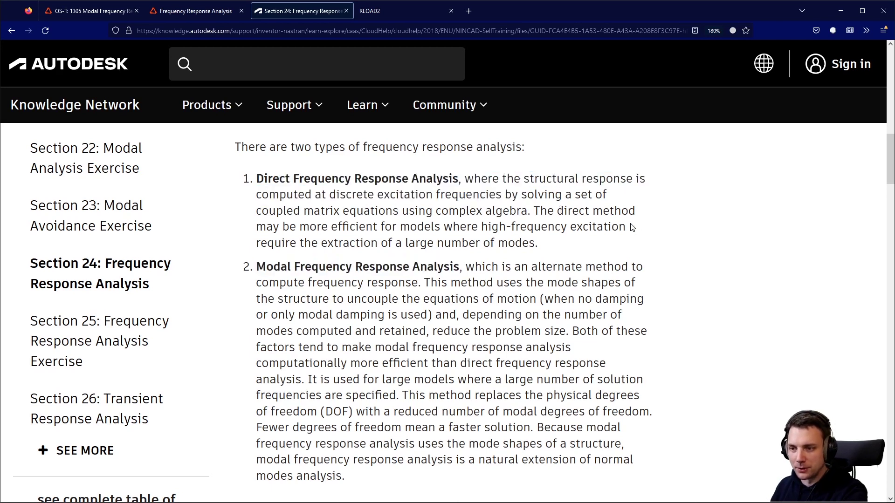
{"action": "left_click_drag", "start_coordinate": [255, 265], "coordinate": [623, 255]}
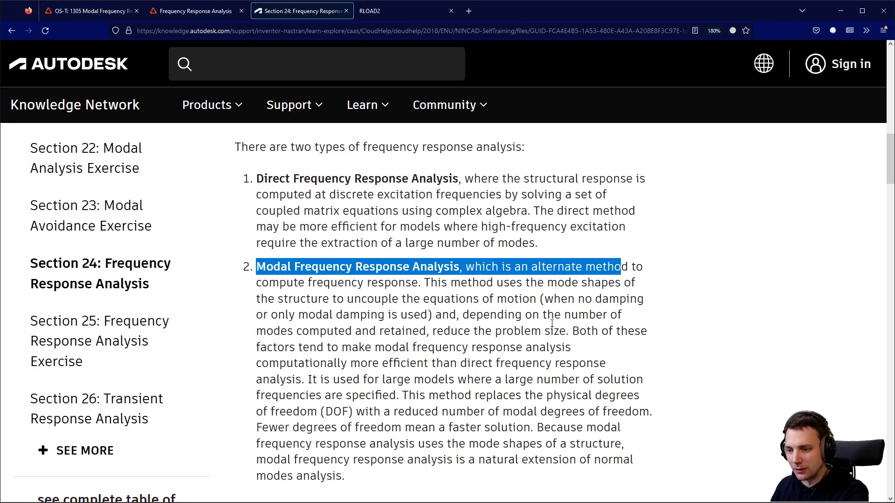
{"action": "left_click_drag", "start_coordinate": [348, 363], "coordinate": [666, 376]}
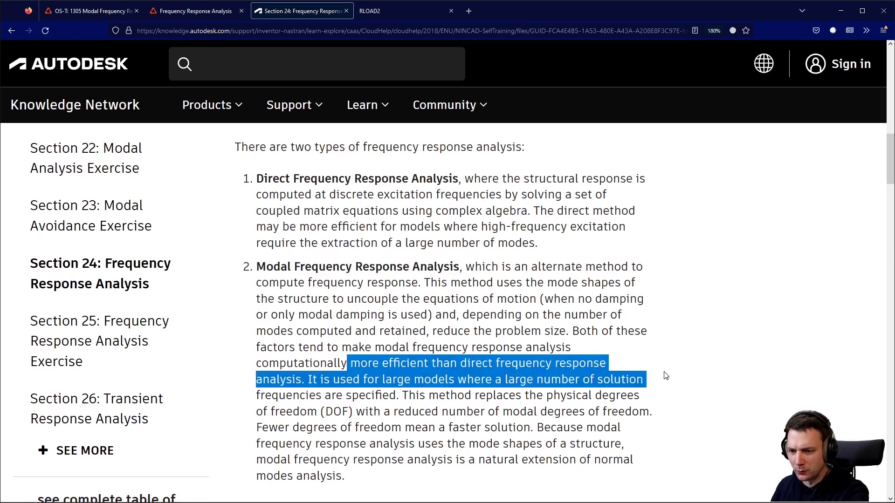
{"action": "left_click", "coordinate": [649, 353]}
{"action": "left_click_drag", "start_coordinate": [470, 315], "coordinate": [646, 345]}
{"action": "left_click", "coordinate": [610, 339]}
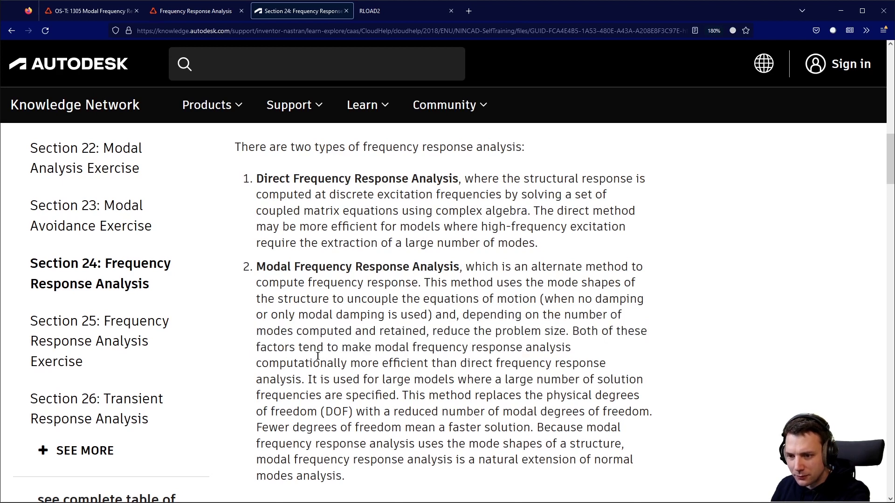
{"action": "left_click_drag", "start_coordinate": [365, 353], "coordinate": [636, 361]}
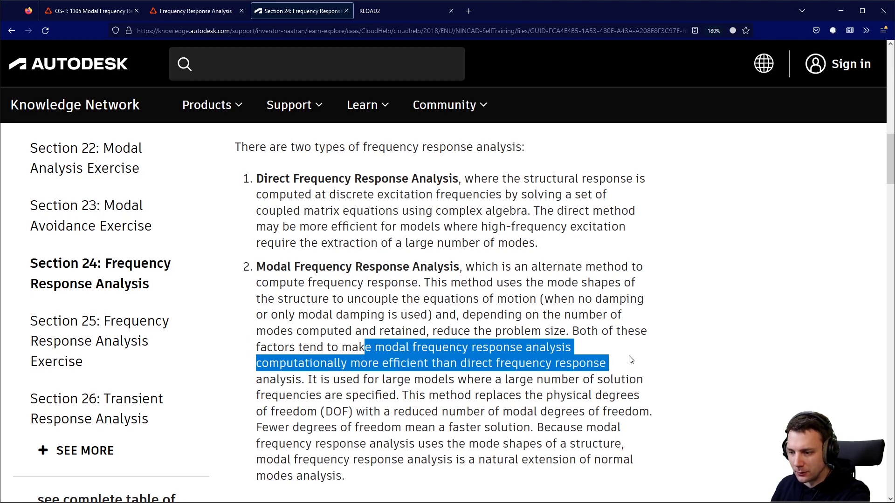
{"action": "left_click_drag", "start_coordinate": [311, 379], "coordinate": [657, 395]}
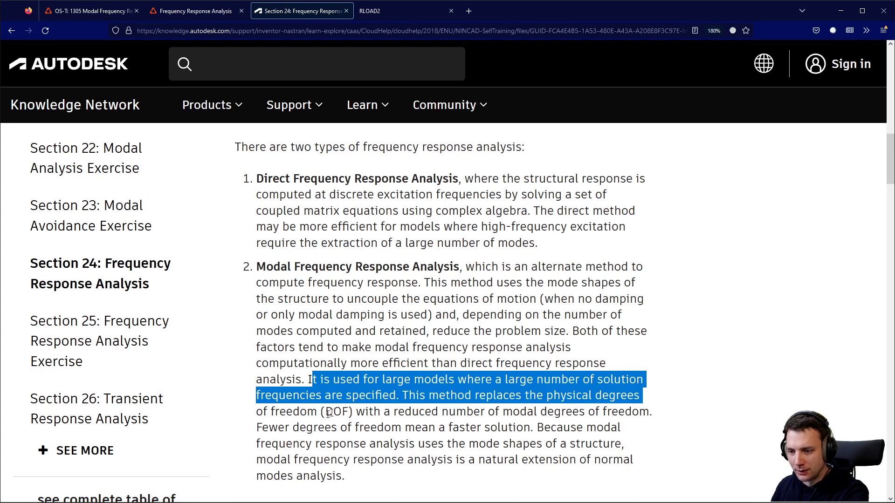
{"action": "left_click_drag", "start_coordinate": [404, 418], "coordinate": [540, 413]}
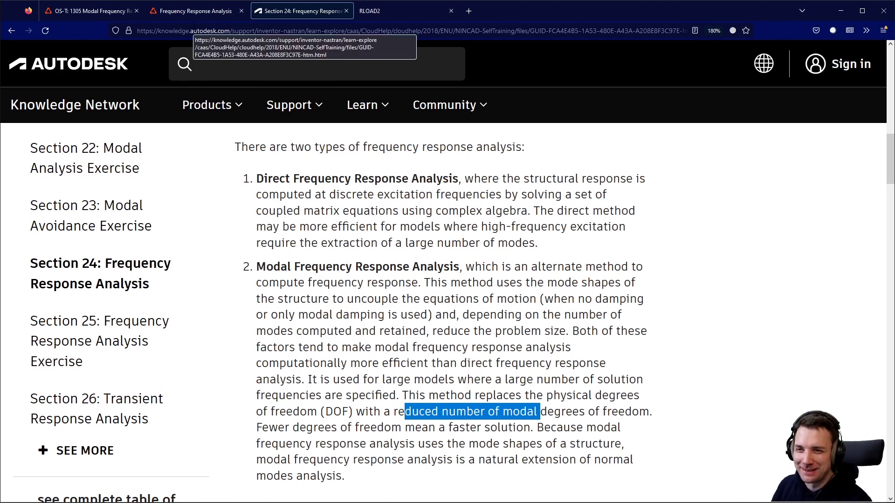
Step: Switch to the Altair OptiStruct help page on Frequency Response Analysis and examine its introduction and excitation-response figure
{"action": "left_click", "coordinate": [200, 14]}
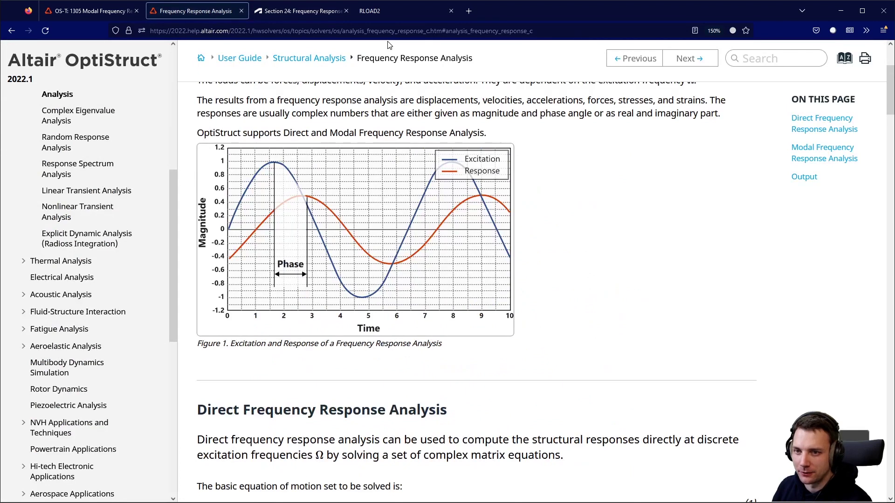
{"action": "scroll", "coordinate": [128, 166], "scroll_direction": "up", "scroll_amount": 2}
{"action": "scroll", "coordinate": [320, 176], "scroll_direction": "up", "scroll_amount": 3}
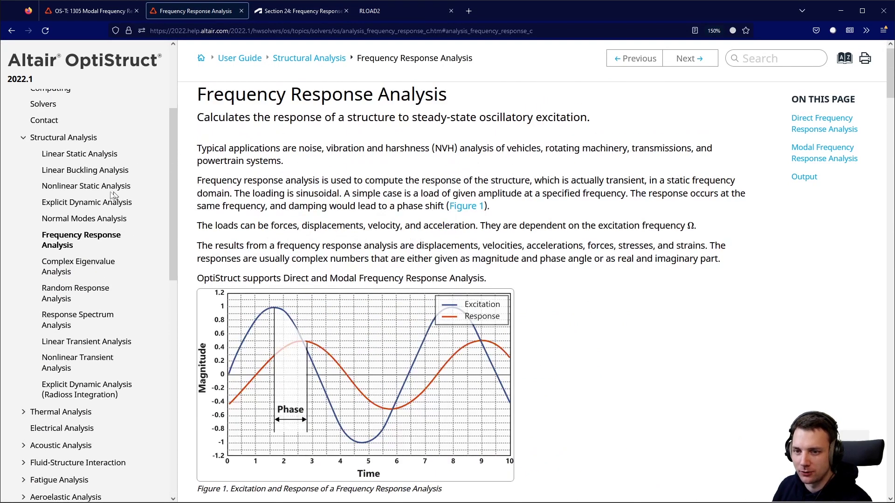
{"action": "scroll", "coordinate": [71, 198], "scroll_direction": "up", "scroll_amount": 2}
{"action": "scroll", "coordinate": [101, 255], "scroll_direction": "down", "scroll_amount": 1}
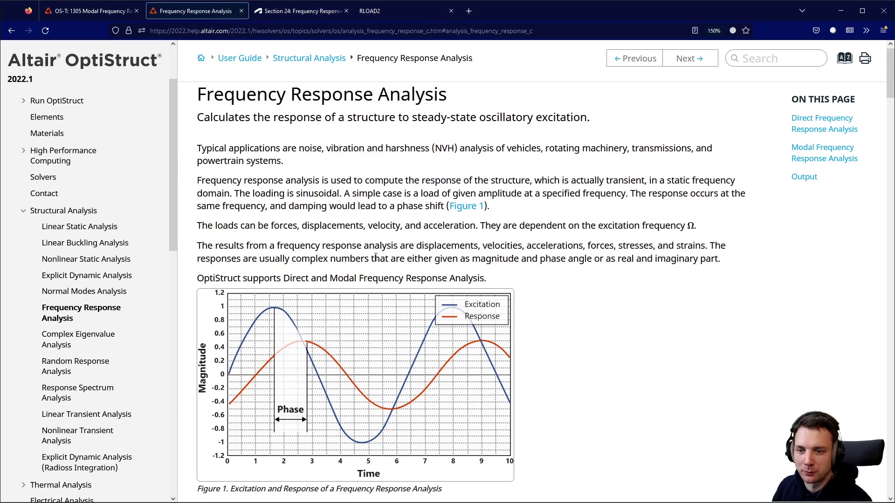
{"action": "scroll", "coordinate": [326, 200], "scroll_direction": "up", "scroll_amount": 1}
{"action": "left_click_drag", "start_coordinate": [216, 118], "coordinate": [383, 280]}
{"action": "scroll", "coordinate": [566, 233], "scroll_direction": "down", "scroll_amount": 4}
{"action": "scroll", "coordinate": [523, 176], "scroll_direction": "up", "scroll_amount": 4}
{"action": "scroll", "coordinate": [508, 180], "scroll_direction": "down", "scroll_amount": 8}
Step: Examine the OptiStruct page's direct-method equations and damping definitions, and revisit the introduction's statement about sinusoidal loading
{"action": "left_click", "coordinate": [295, 9]}
{"action": "scroll", "coordinate": [302, 196], "scroll_direction": "down", "scroll_amount": 10}
{"action": "left_click", "coordinate": [217, 19]}
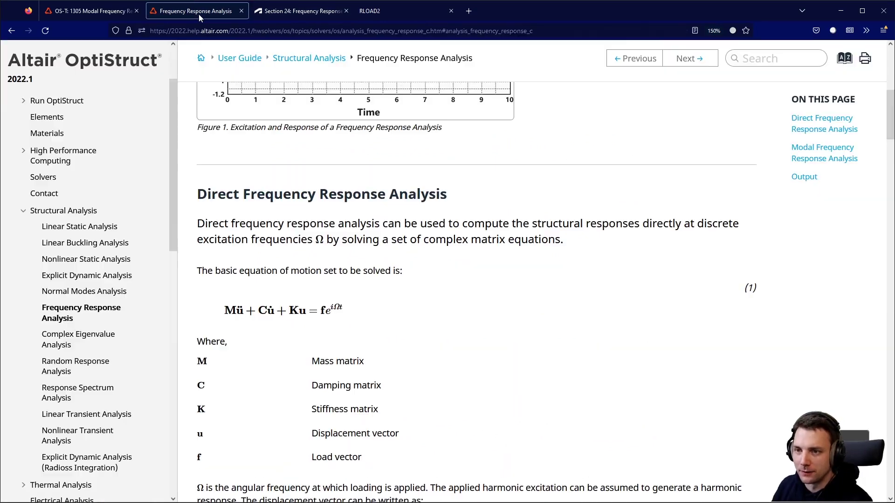
{"action": "scroll", "coordinate": [366, 194], "scroll_direction": "up", "scroll_amount": 3}
{"action": "scroll", "coordinate": [368, 194], "scroll_direction": "down", "scroll_amount": 6}
{"action": "scroll", "coordinate": [366, 194], "scroll_direction": "down", "scroll_amount": 3}
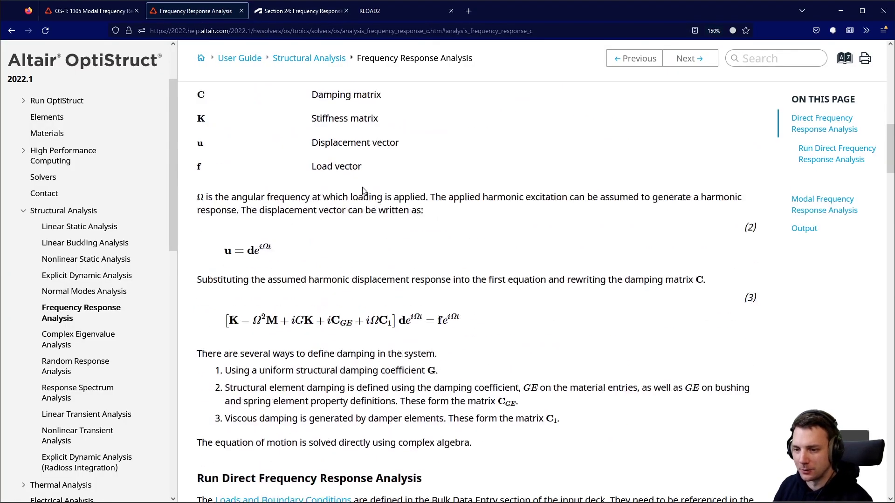
{"action": "scroll", "coordinate": [352, 219], "scroll_direction": "down", "scroll_amount": 3}
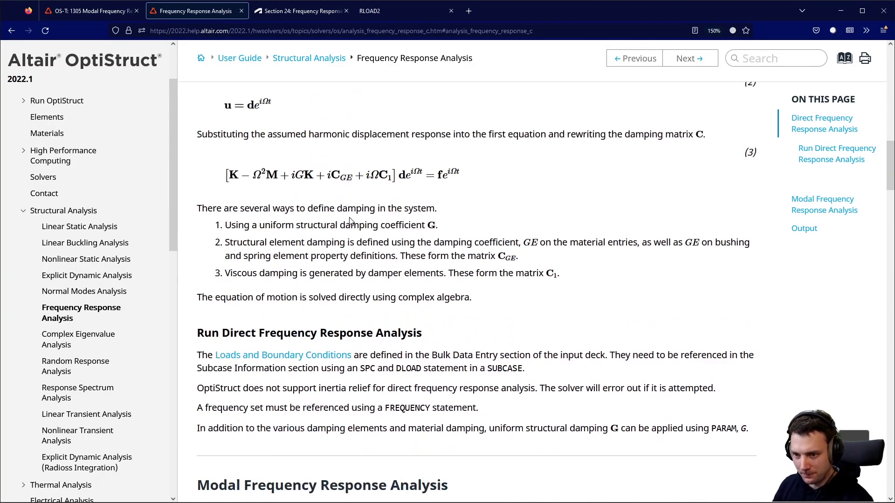
{"action": "scroll", "coordinate": [360, 202], "scroll_direction": "down", "scroll_amount": 3}
{"action": "scroll", "coordinate": [358, 203], "scroll_direction": "up", "scroll_amount": 8}
{"action": "scroll", "coordinate": [358, 204], "scroll_direction": "up", "scroll_amount": 5}
{"action": "scroll", "coordinate": [347, 194], "scroll_direction": "down", "scroll_amount": 1}
{"action": "scroll", "coordinate": [347, 188], "scroll_direction": "up", "scroll_amount": 4}
{"action": "scroll", "coordinate": [347, 189], "scroll_direction": "up", "scroll_amount": 3}
{"action": "left_click", "coordinate": [249, 187]}
{"action": "left_click_drag", "start_coordinate": [296, 195], "coordinate": [331, 196]}
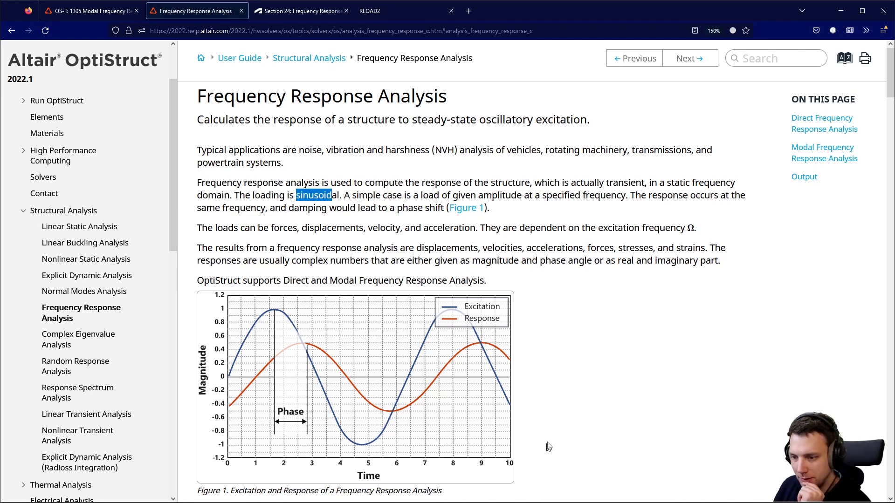
Step: Skim the OptiStruct page's direct and modal sections, including residual vectors, enforced motion and the inputs for running a modal analysis
{"action": "scroll", "coordinate": [532, 333], "scroll_direction": "down", "scroll_amount": 6}
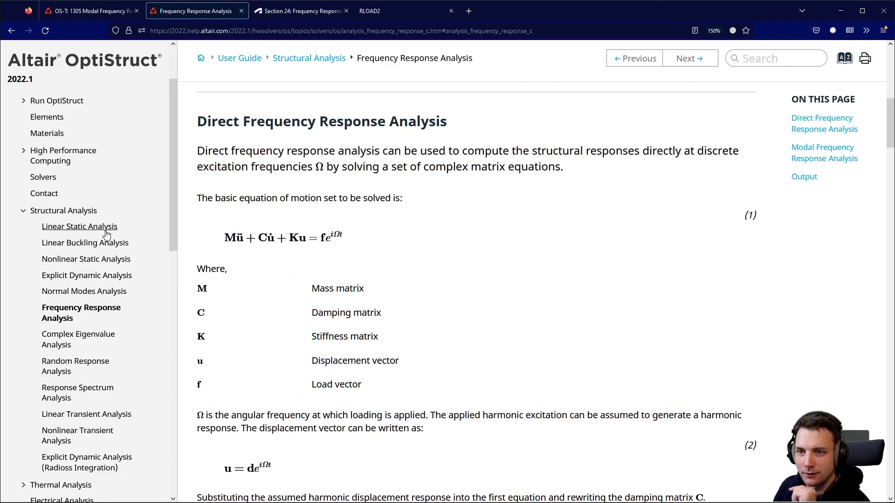
{"action": "scroll", "coordinate": [597, 240], "scroll_direction": "down", "scroll_amount": 3}
{"action": "scroll", "coordinate": [596, 241], "scroll_direction": "down", "scroll_amount": 7}
{"action": "scroll", "coordinate": [514, 183], "scroll_direction": "up", "scroll_amount": 3}
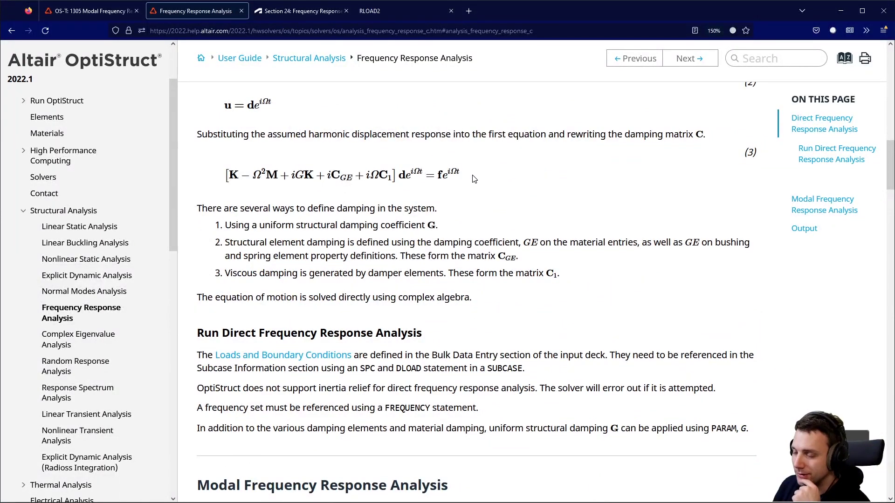
{"action": "scroll", "coordinate": [473, 179], "scroll_direction": "down", "scroll_amount": 10}
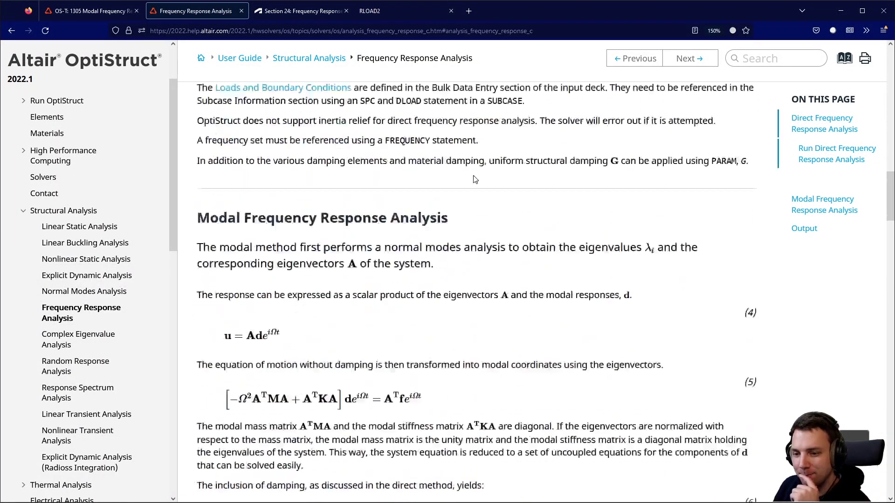
{"action": "scroll", "coordinate": [491, 223], "scroll_direction": "down", "scroll_amount": 17}
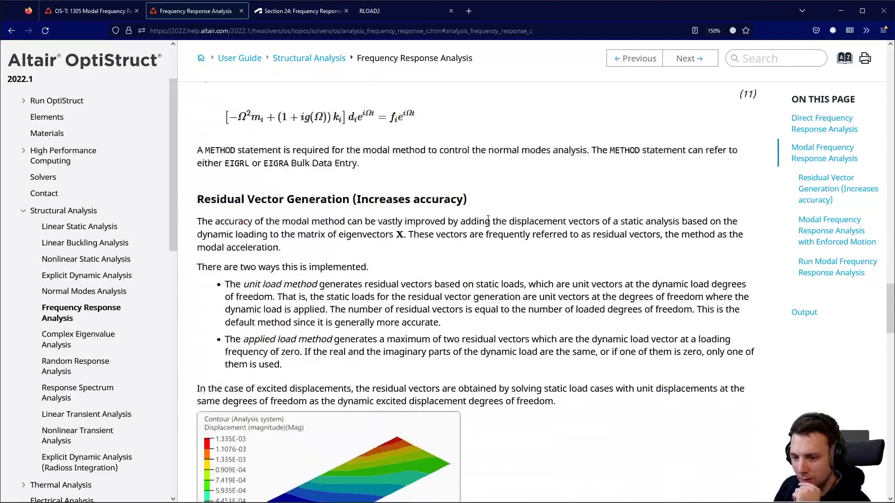
{"action": "scroll", "coordinate": [487, 216], "scroll_direction": "down", "scroll_amount": 9}
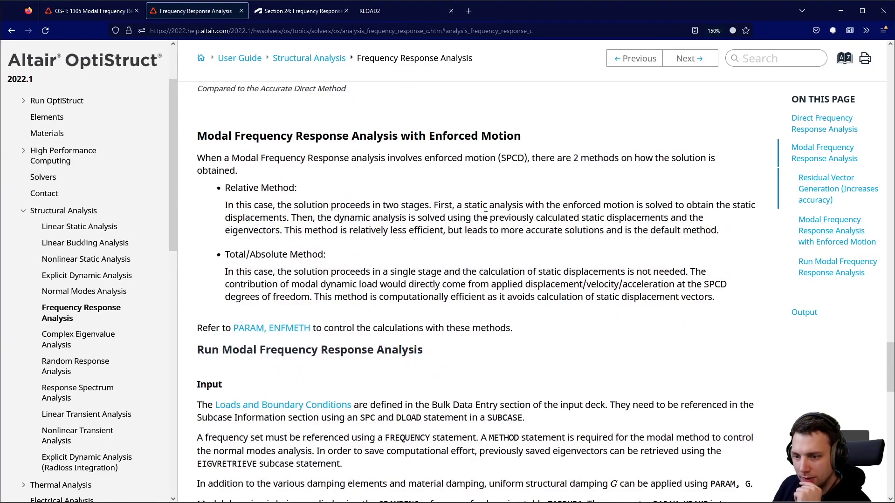
{"action": "scroll", "coordinate": [485, 210], "scroll_direction": "down", "scroll_amount": 10}
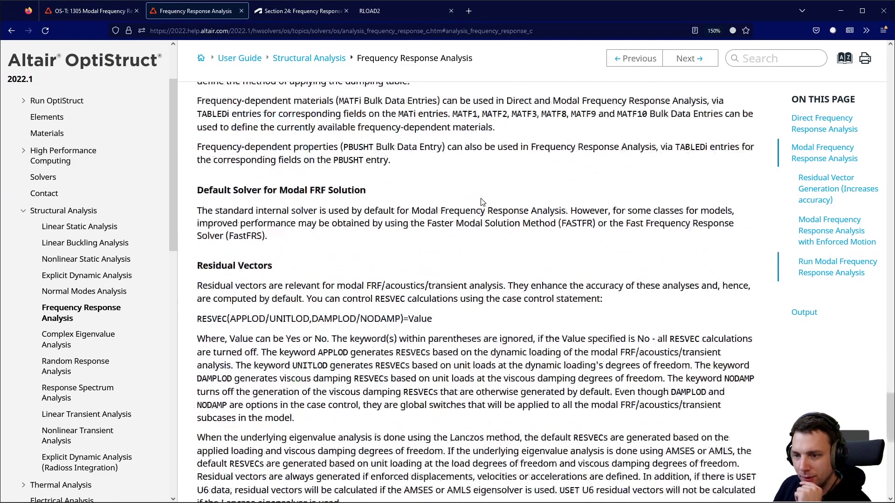
{"action": "scroll", "coordinate": [481, 201], "scroll_direction": "up", "scroll_amount": 8}
{"action": "scroll", "coordinate": [482, 204], "scroll_direction": "up", "scroll_amount": 11}
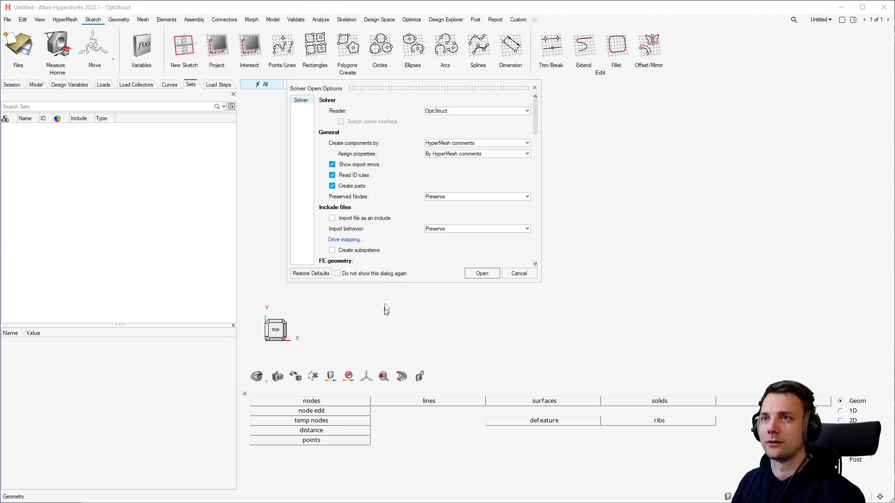
Step: Switch to Altair HyperWorks, import the solver deck with the OptiStruct reader, and close the legacy panel area
{"action": "left_click", "coordinate": [478, 275]}
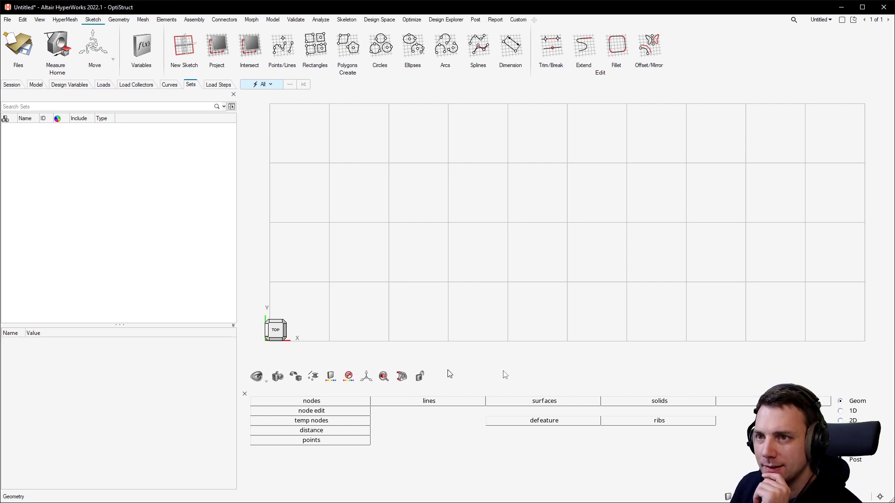
{"action": "left_click", "coordinate": [245, 394]}
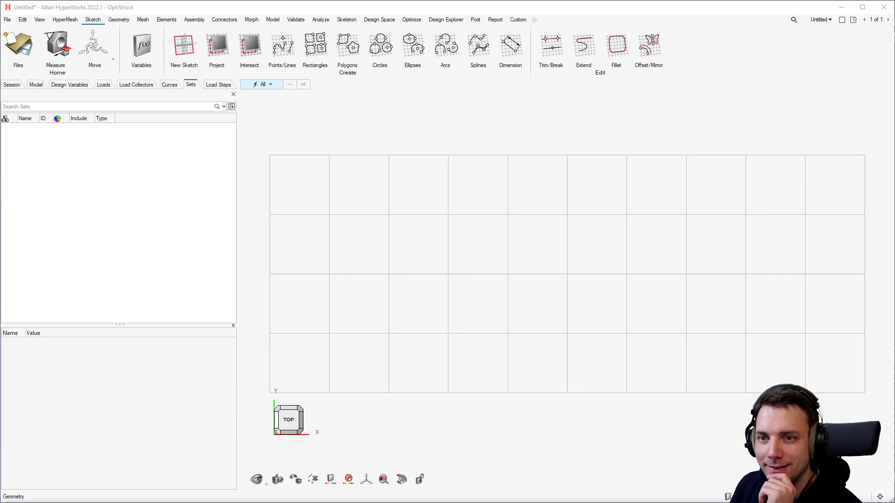
Step: Select all nodes of the flat plate mesh and display their ID numbers
{"action": "middle_click_drag", "start_coordinate": [350, 205], "coordinate": [367, 173]}
{"action": "scroll", "coordinate": [367, 247], "scroll_direction": "down", "scroll_amount": 5}
{"action": "middle_click_drag", "start_coordinate": [431, 297], "coordinate": [473, 311]}
{"action": "scroll", "coordinate": [443, 256], "scroll_direction": "up", "scroll_amount": 3}
{"action": "scroll", "coordinate": [432, 290], "scroll_direction": "down", "scroll_amount": 3}
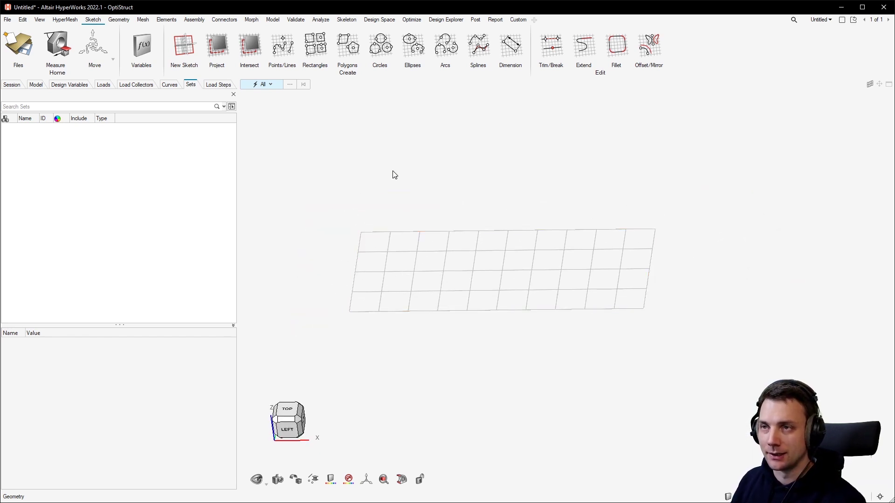
{"action": "key", "text": "n"}
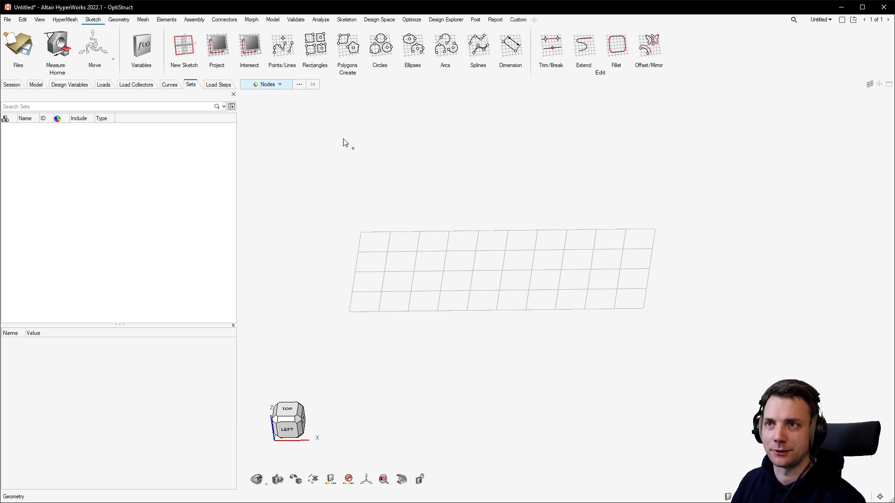
{"action": "left_click_drag", "start_coordinate": [702, 177], "coordinate": [325, 376]}
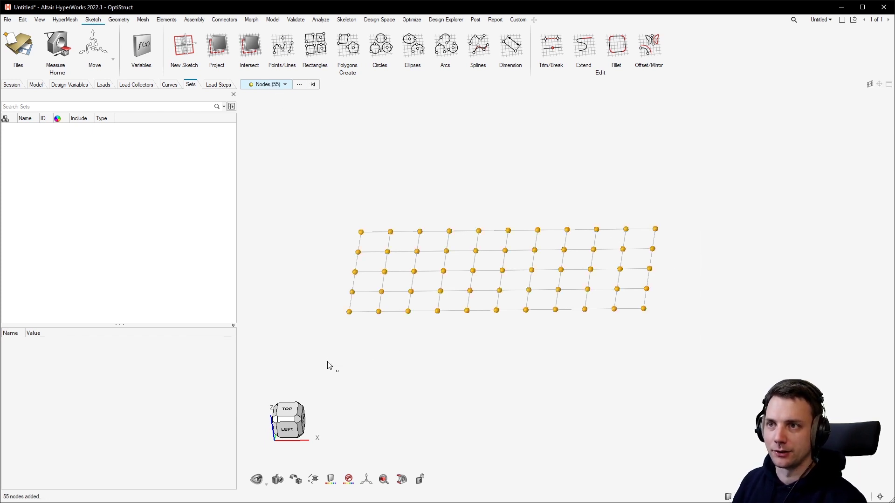
{"action": "key", "text": "i"}
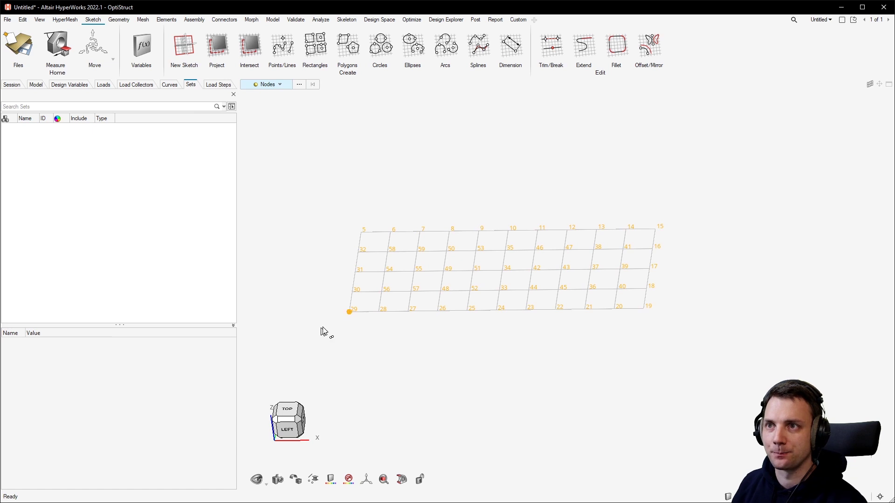
Step: Create a load collector named spcs without a card image
{"action": "mouse_move", "coordinate": [412, 270]}
{"action": "left_mouse_down", "text": "ctrl"}
{"action": "mouse_move", "coordinate": [455, 256]}
{"action": "mouse_move", "coordinate": [419, 268]}
{"action": "mouse_move", "coordinate": [443, 279]}
{"action": "left_mouse_up", "text": "ctrl"}
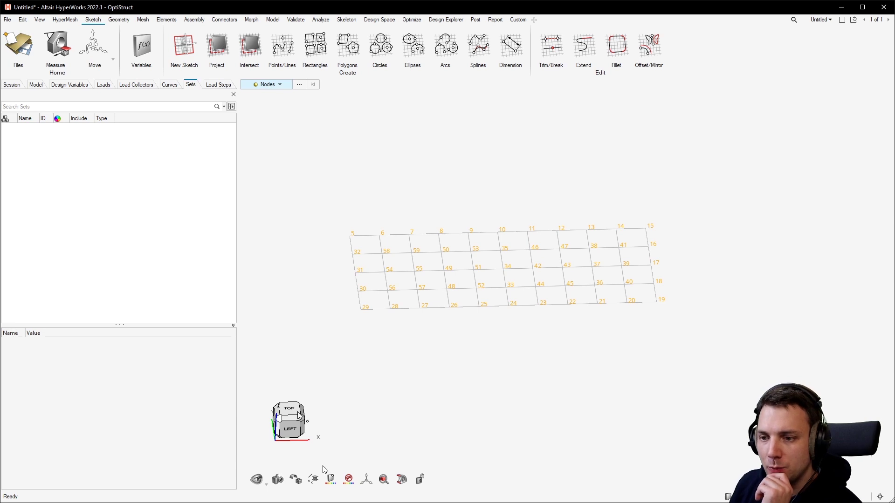
{"action": "left_click", "coordinate": [122, 87]}
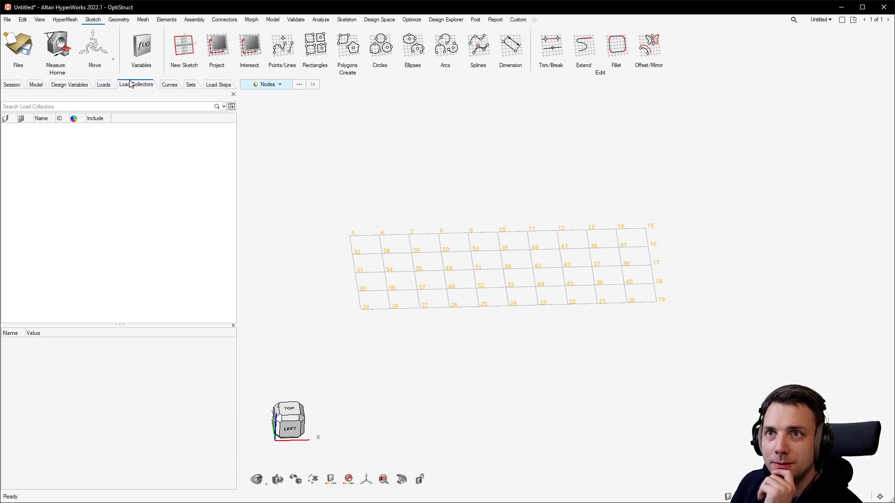
{"action": "left_click", "coordinate": [41, 87]}
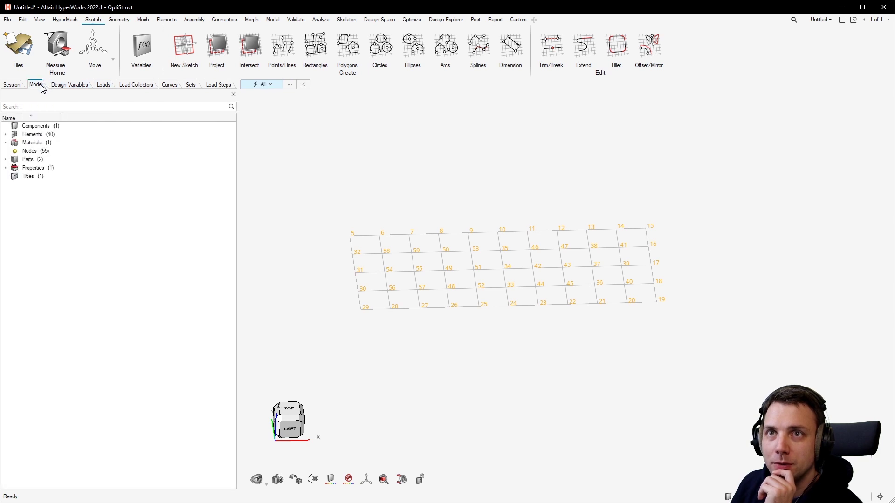
{"action": "right_click", "coordinate": [99, 203]}
{"action": "mouse_move", "coordinate": [150, 211]}
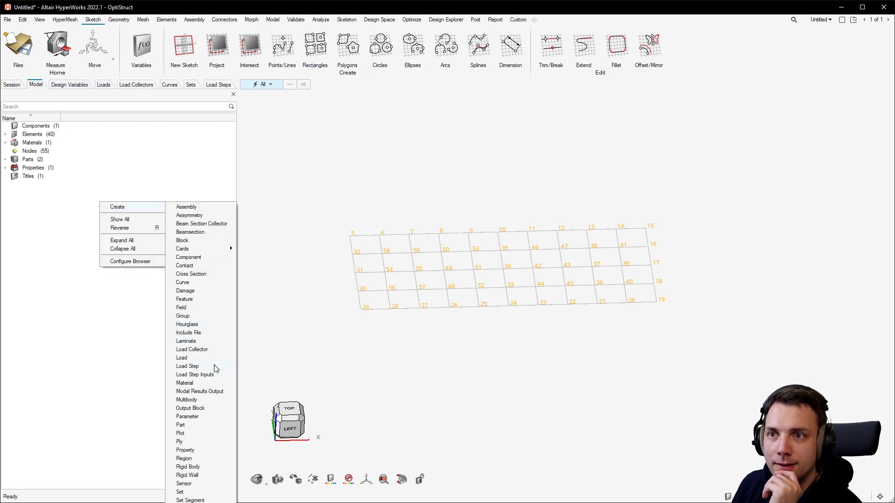
{"action": "left_click", "coordinate": [205, 349]}
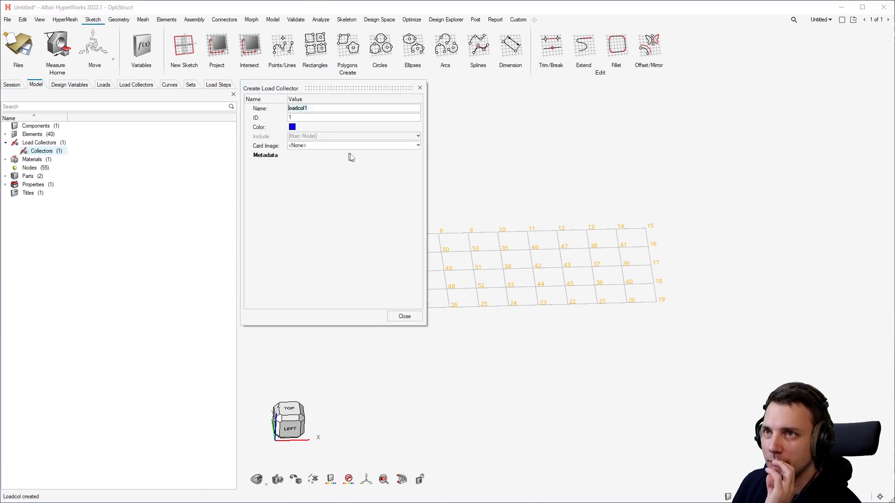
{"action": "left_click", "coordinate": [378, 146]}
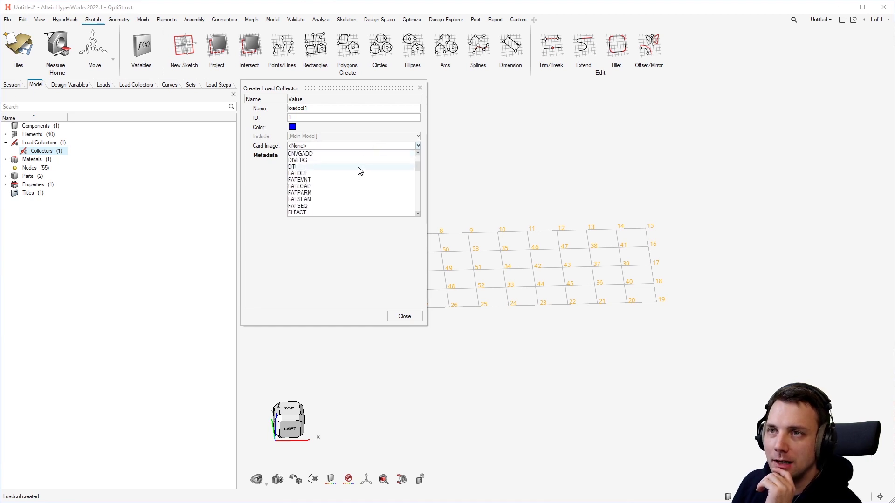
{"action": "scroll", "coordinate": [422, 169], "scroll_direction": "up", "scroll_amount": 2}
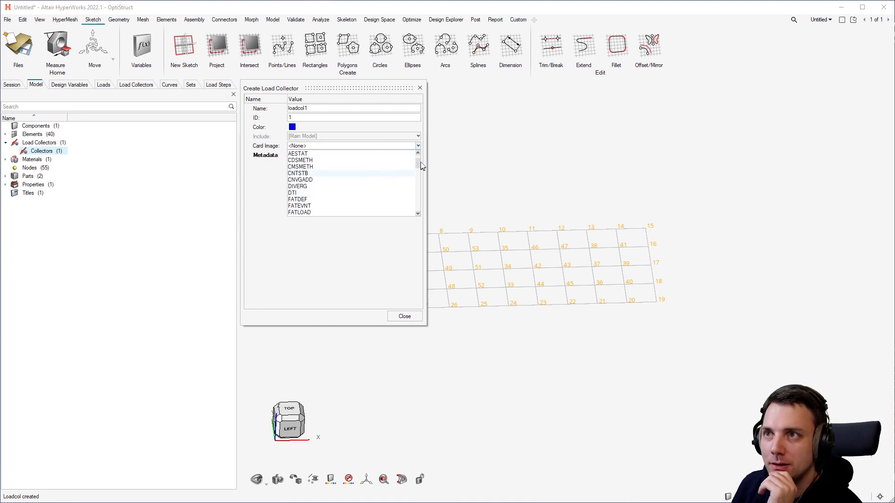
{"action": "left_click", "coordinate": [334, 275]}
{"action": "left_click", "coordinate": [323, 108]}
{"action": "type", "text": "spcs"}
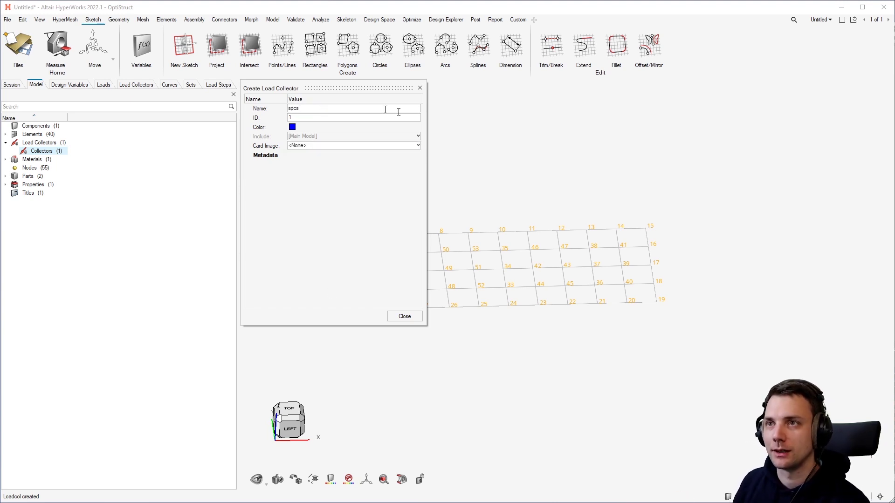
{"action": "left_click", "coordinate": [404, 318]}
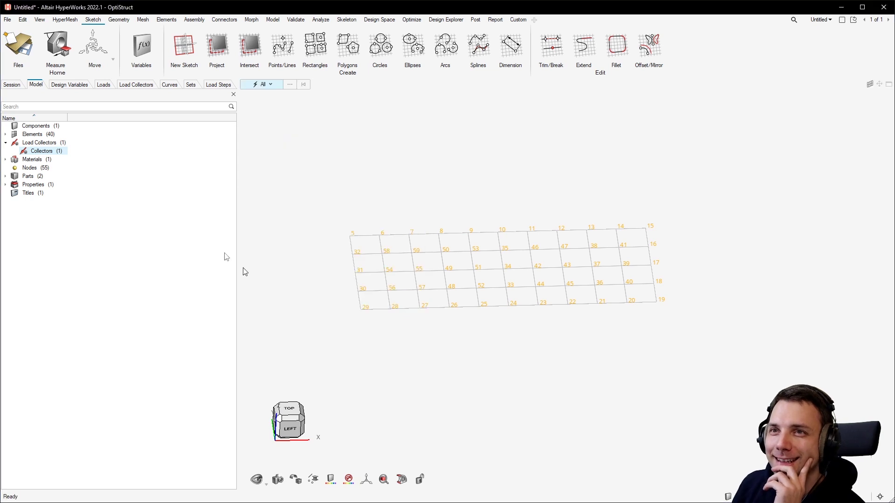
Step: Create zero-value SPC constraints on dof1 through dof5 at the five nodes of the plate's short edge, from node 5 to node 29
{"action": "left_click", "coordinate": [130, 86]}
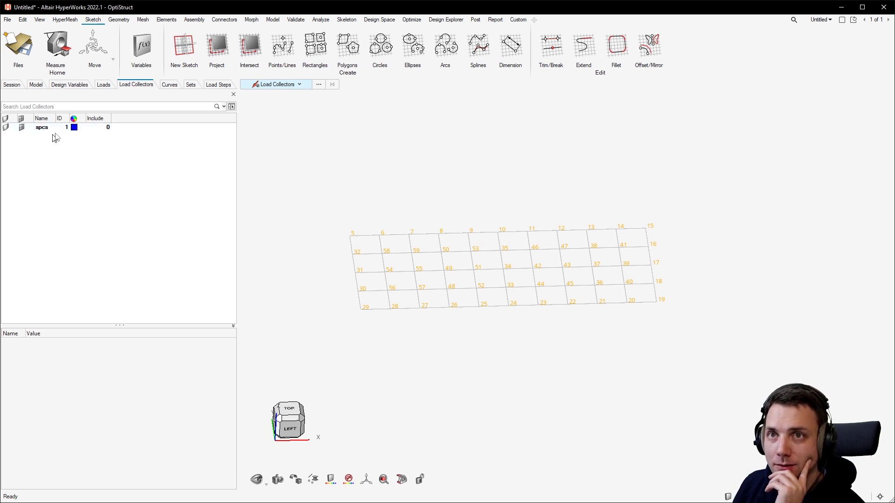
{"action": "left_click_drag", "start_coordinate": [356, 326], "coordinate": [345, 294], "text": "ctrl"}
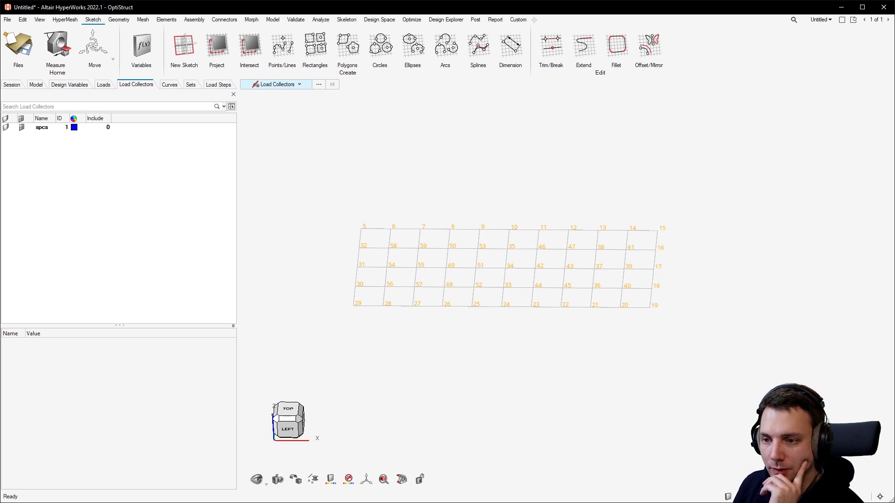
{"action": "left_click_drag", "start_coordinate": [427, 299], "coordinate": [460, 324], "text": "ctrl"}
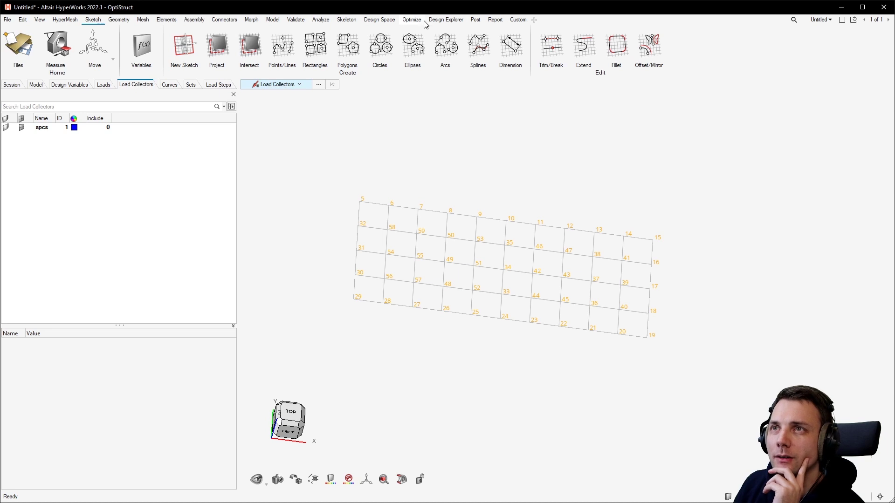
{"action": "left_click", "coordinate": [319, 19]}
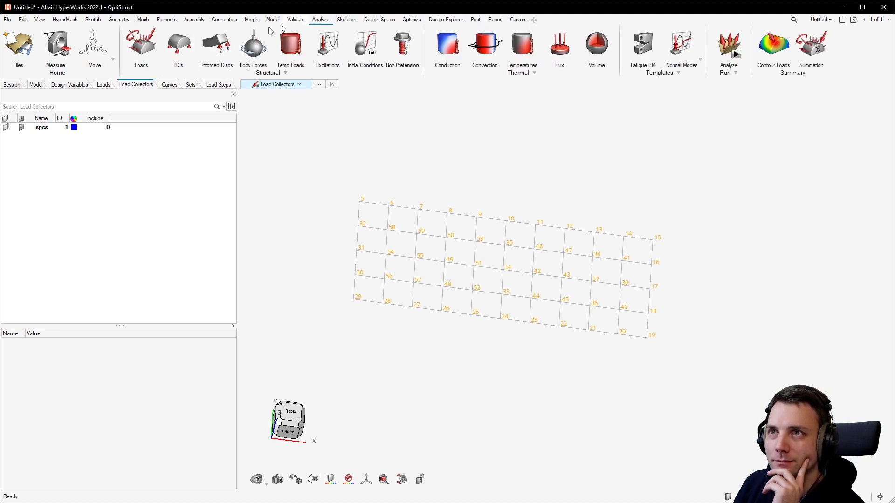
{"action": "left_click", "coordinate": [182, 52]}
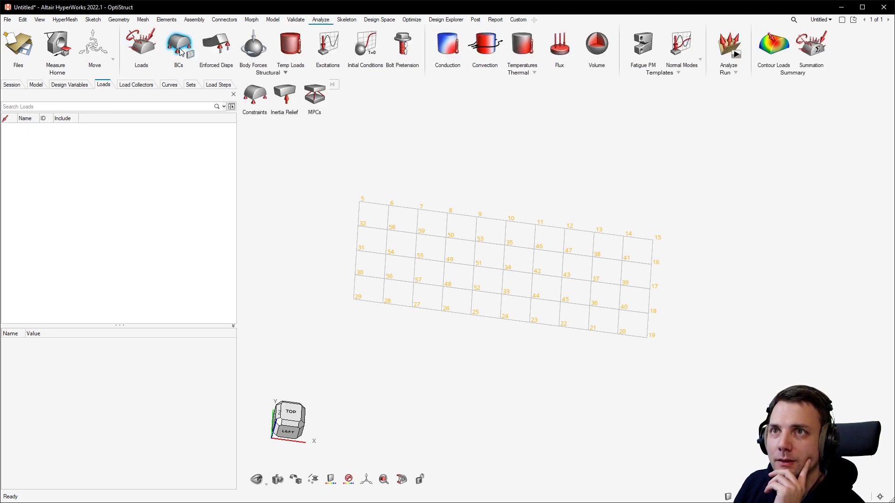
{"action": "left_click", "coordinate": [181, 53]}
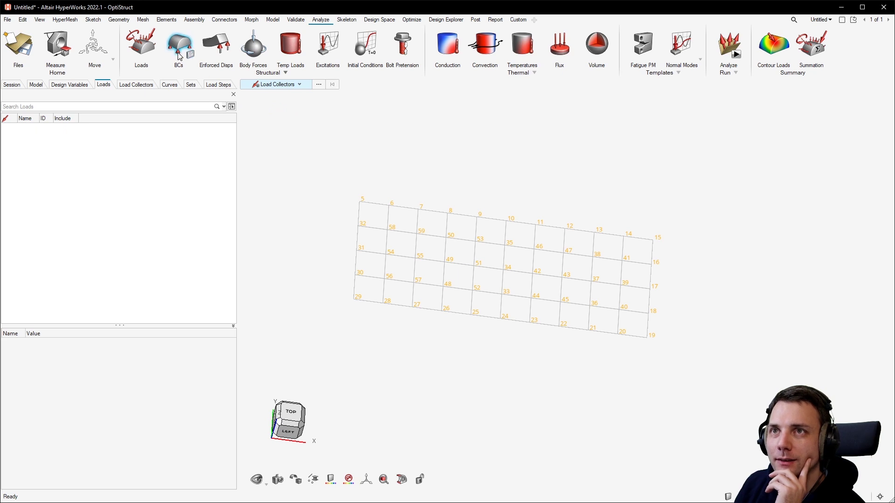
{"action": "left_click", "coordinate": [180, 57]}
{"action": "left_click", "coordinate": [263, 100]}
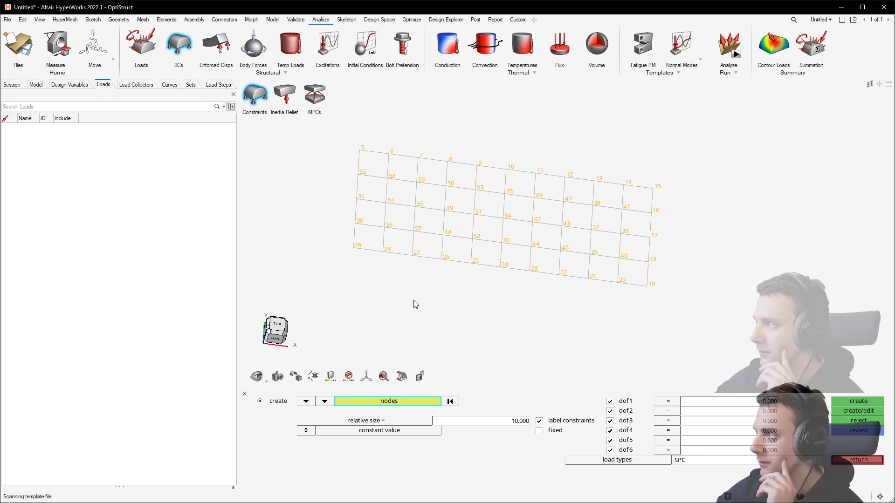
{"action": "left_click_drag", "start_coordinate": [377, 136], "coordinate": [325, 281], "text": "shift"}
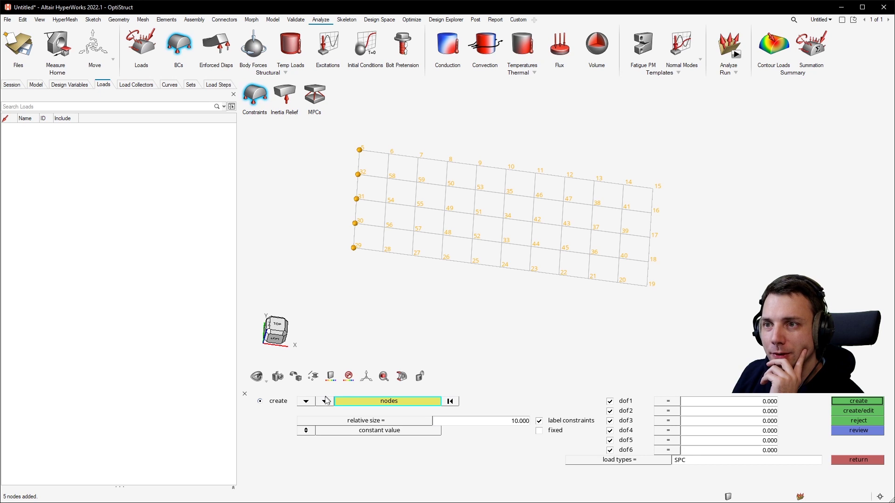
{"action": "left_click", "coordinate": [609, 451]}
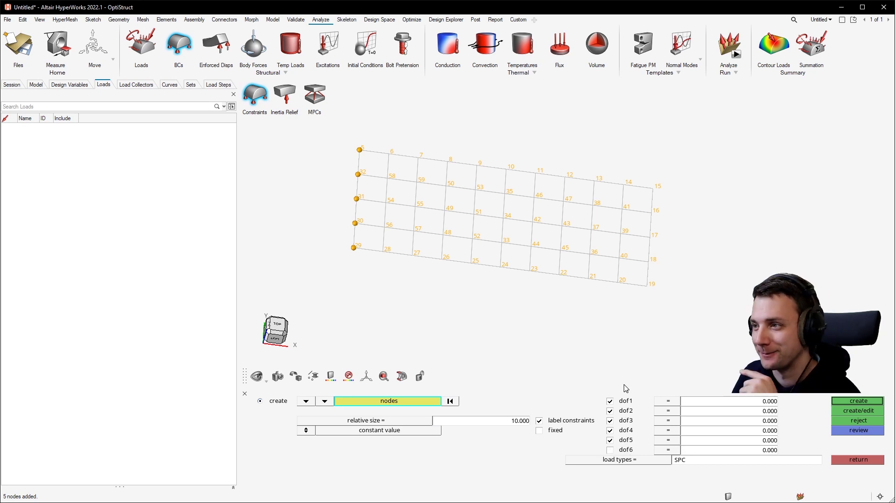
{"action": "left_click", "coordinate": [837, 403]}
{"action": "left_click_drag", "start_coordinate": [425, 245], "coordinate": [397, 251], "text": "ctrl"}
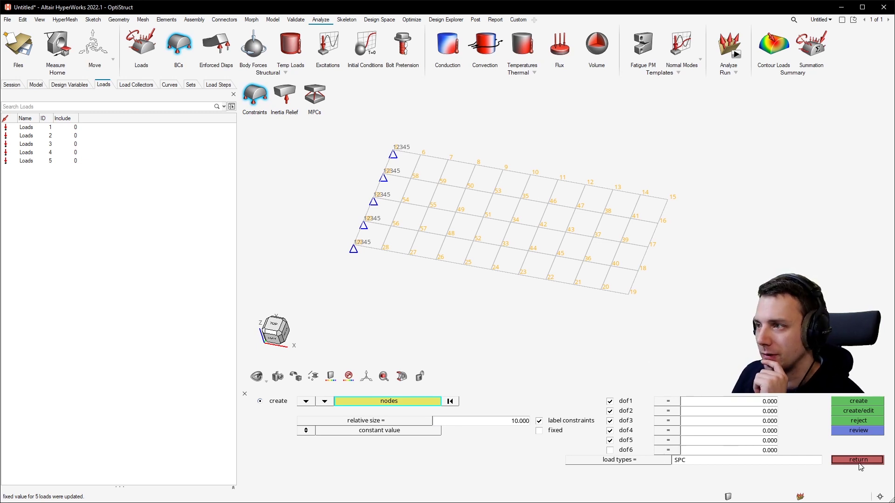
Step: Create a second load collector named unitload
{"action": "left_click", "coordinate": [140, 88]}
{"action": "right_click", "coordinate": [120, 208]}
{"action": "left_click", "coordinate": [138, 213]}
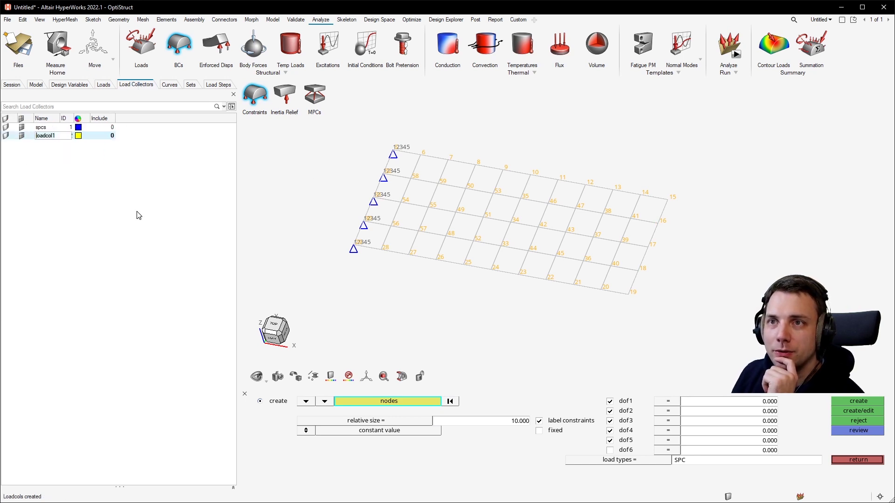
{"action": "type", "text": "uint"}
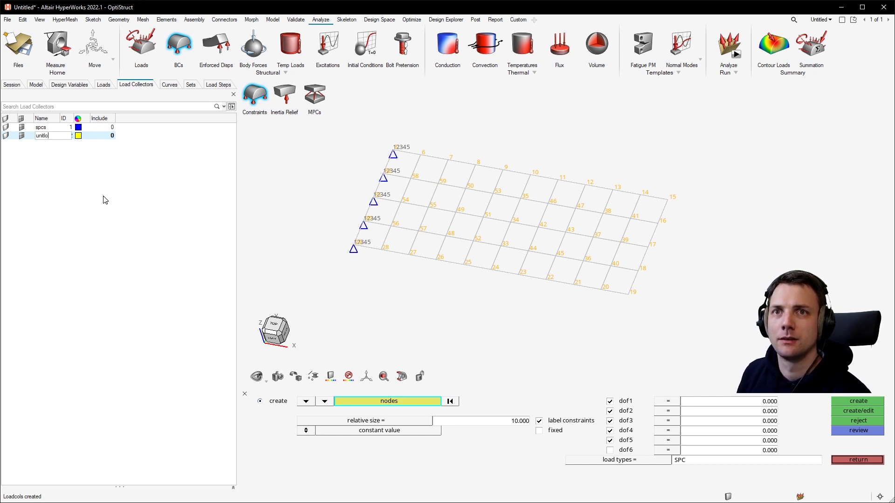
{"action": "type", "text": "load"}
{"action": "key", "text": "Return"}
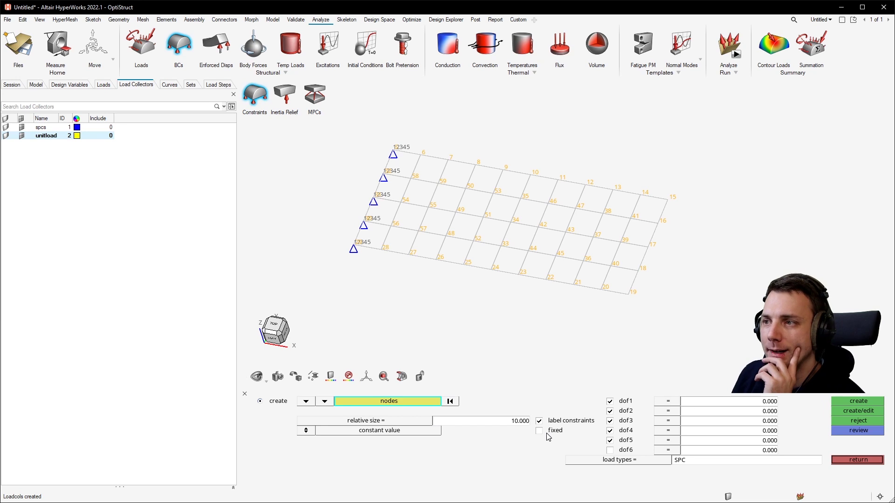
Step: Configure the constraint definition as load type DAREA with only dof3 active and a value of 1
{"action": "left_click", "coordinate": [610, 431]}
{"action": "left_click", "coordinate": [610, 440]}
{"action": "left_click", "coordinate": [610, 401]}
{"action": "left_click", "coordinate": [610, 411]}
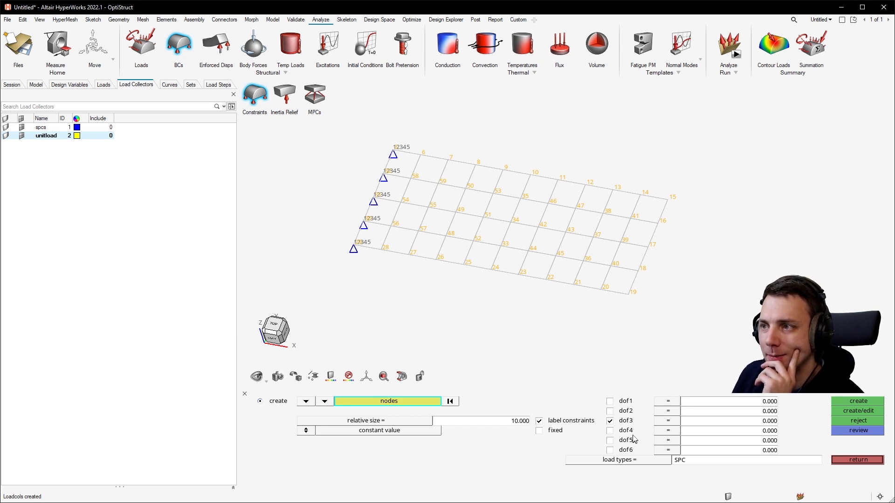
{"action": "left_click", "coordinate": [657, 461]}
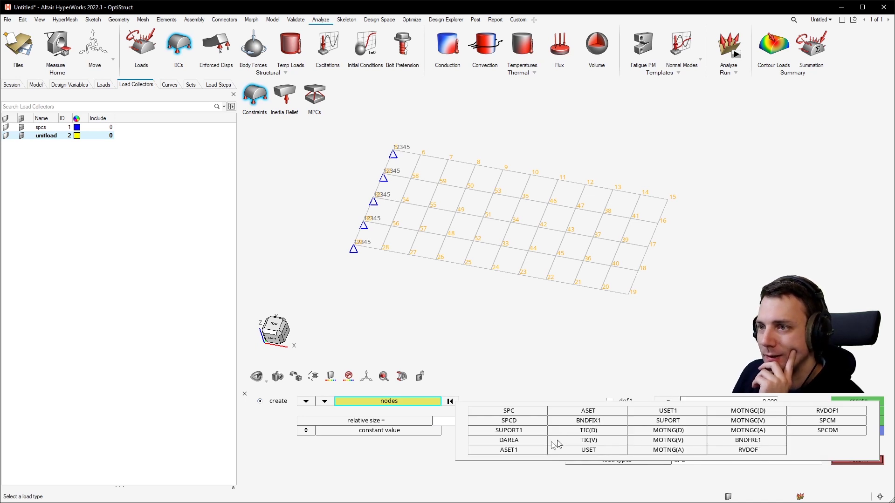
{"action": "left_click", "coordinate": [535, 443]}
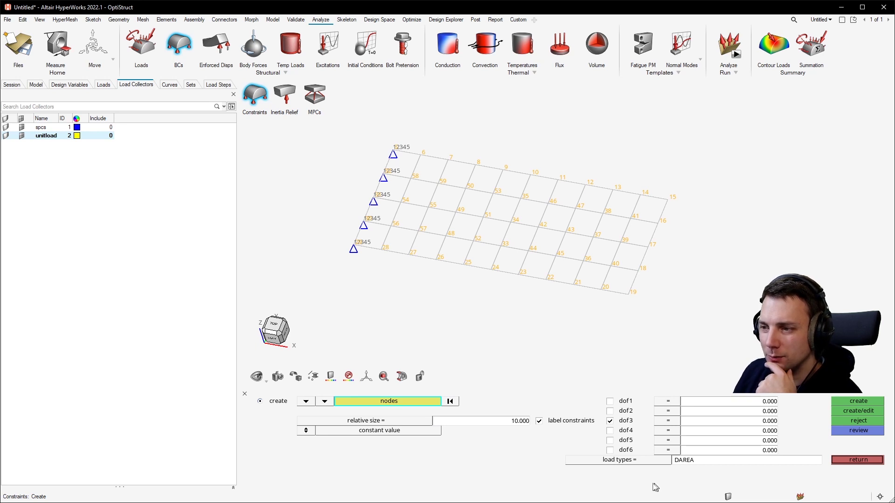
{"action": "left_click", "coordinate": [752, 423]}
{"action": "type", "text": "1"}
{"action": "key", "text": "Return"}
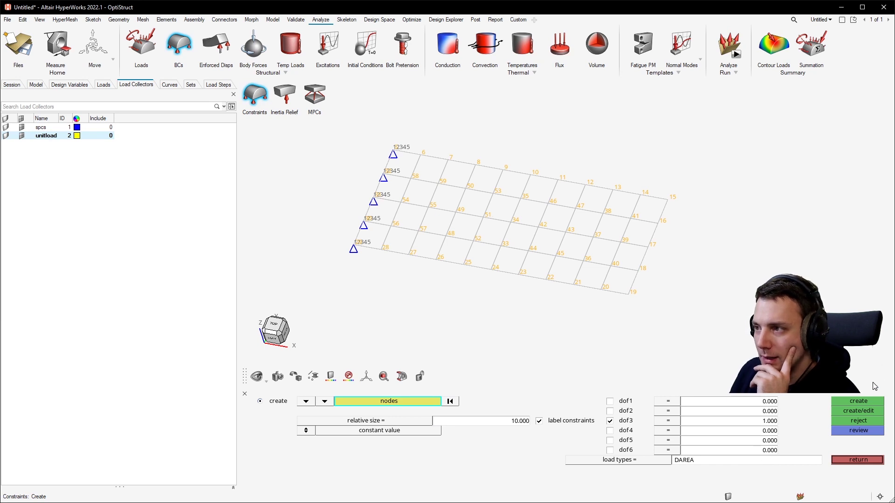
Step: Create the dof3 DAREA unit load at corner node 19 only and finish defining constraints
{"action": "left_click", "coordinate": [854, 402]}
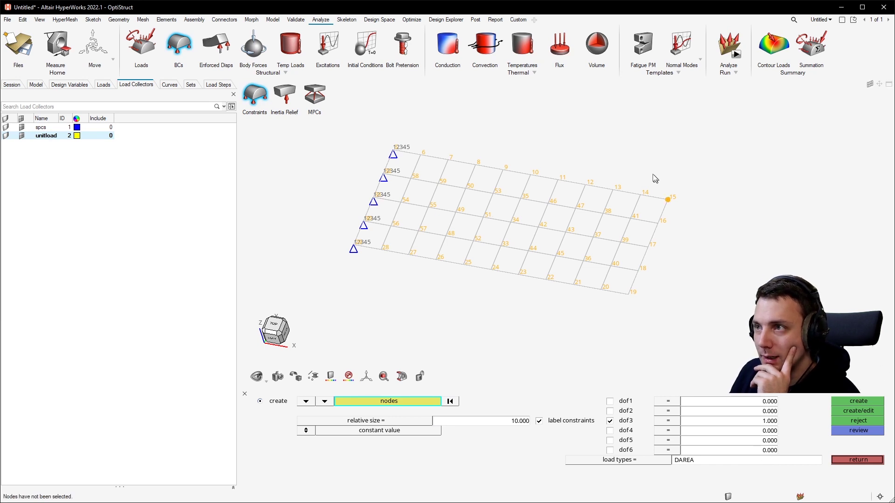
{"action": "left_click", "coordinate": [674, 200]}
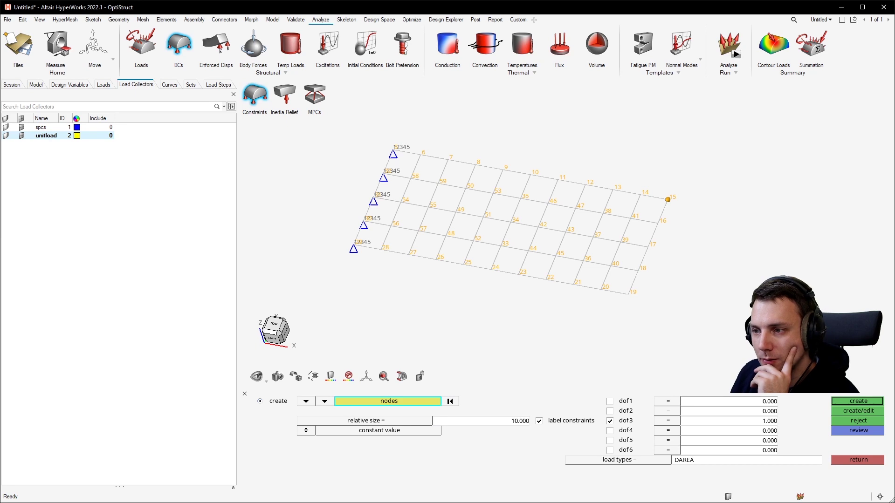
{"action": "left_click", "coordinate": [629, 294]}
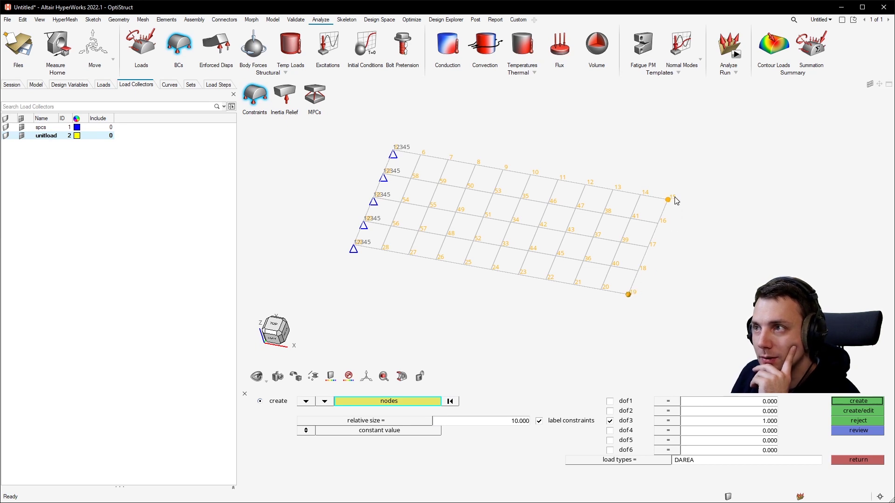
{"action": "right_click_drag", "start_coordinate": [687, 181], "coordinate": [655, 224], "text": "shift"}
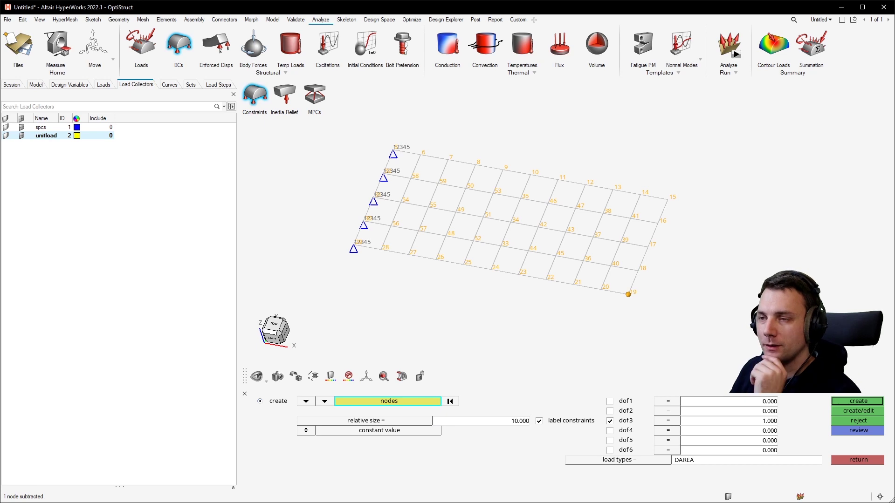
{"action": "left_click", "coordinate": [868, 403]}
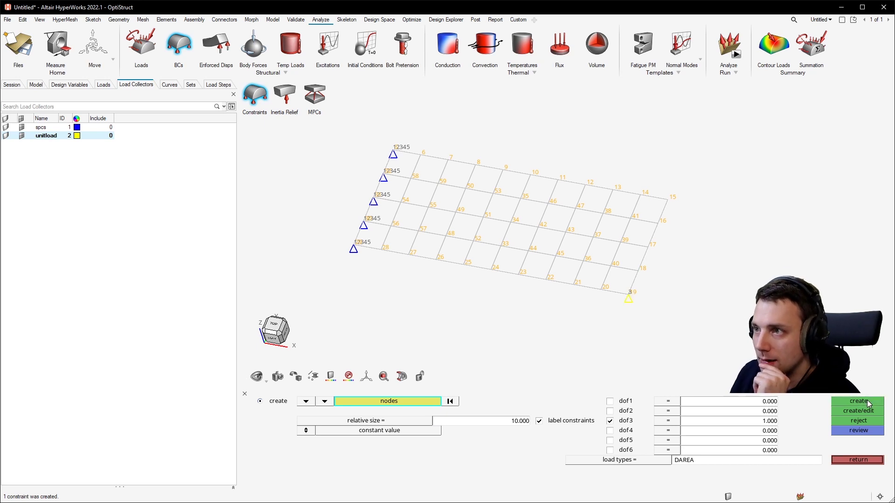
{"action": "middle_click_drag", "start_coordinate": [608, 314], "coordinate": [538, 329]}
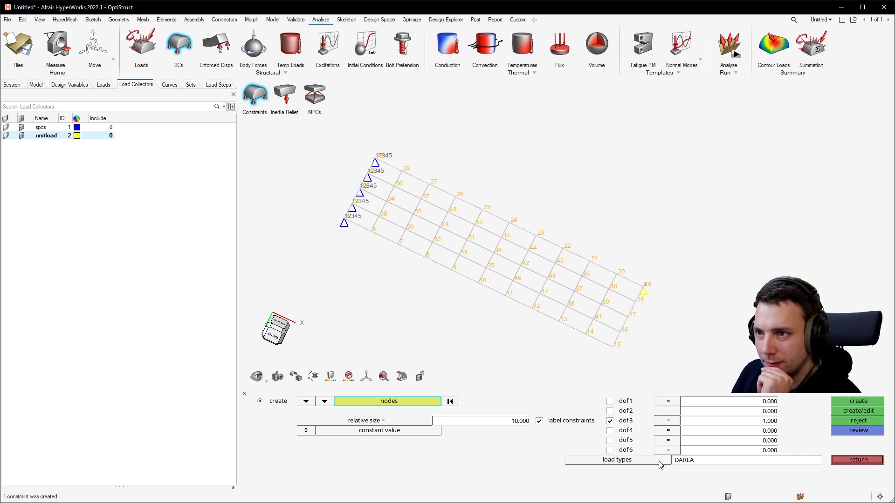
{"action": "left_click", "coordinate": [859, 460]}
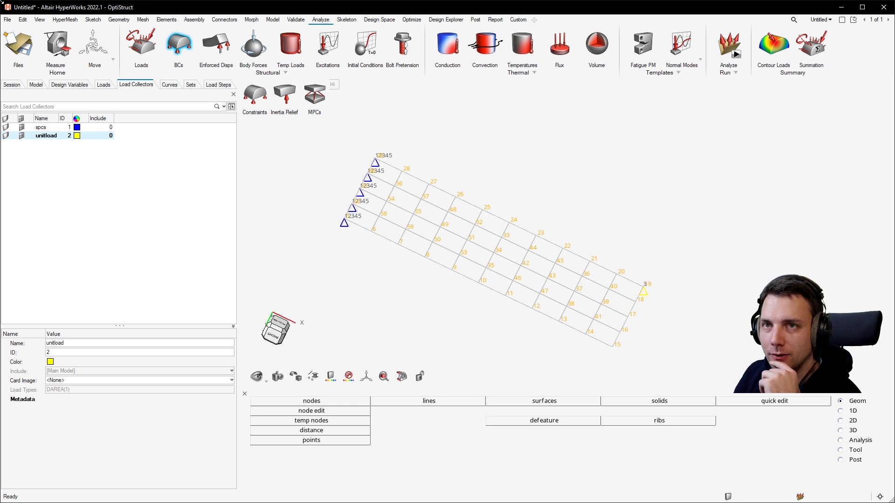
Step: Create a new curve in the model, keeping the default name curve1
{"action": "left_click", "coordinate": [35, 84]}
{"action": "right_click", "coordinate": [111, 211]}
{"action": "mouse_move", "coordinate": [144, 217]}
{"action": "left_click", "coordinate": [220, 291]}
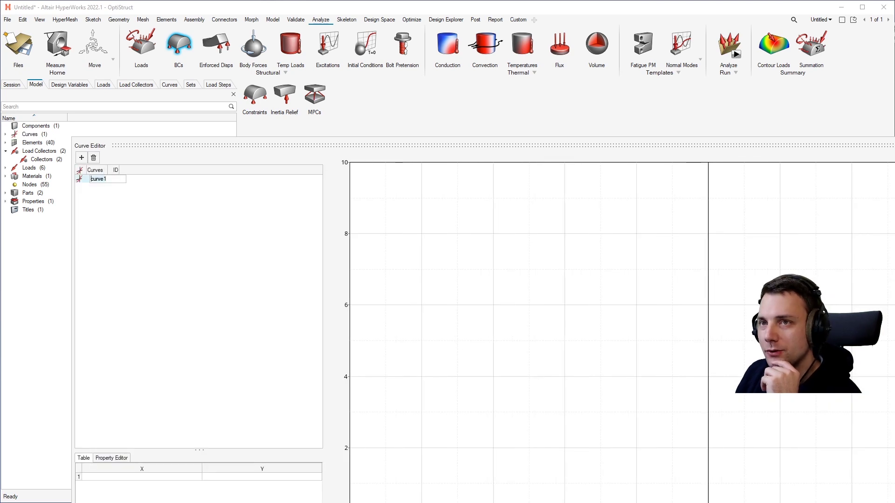
{"action": "key", "text": "Return"}
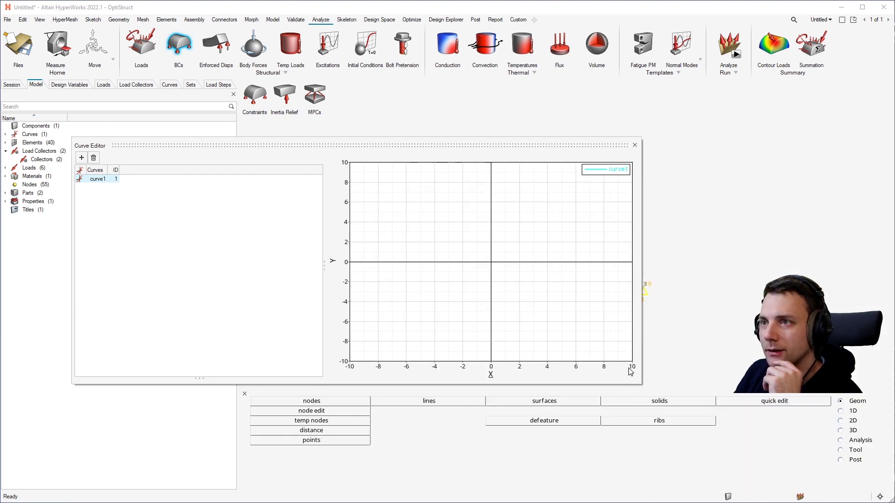
Step: Rename the new curve as tabled
{"action": "double_click", "coordinate": [99, 179]}
{"action": "type", "text": "tabled"}
{"action": "key", "text": "Return"}
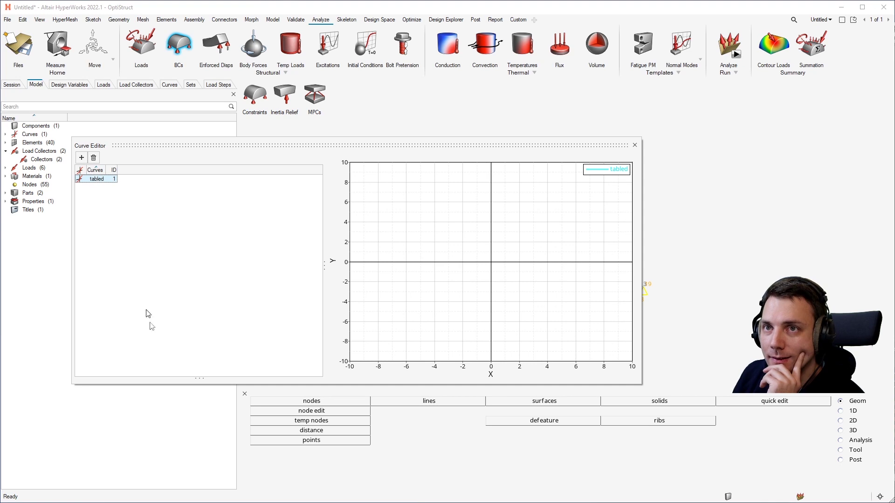
{"action": "left_click_drag", "start_coordinate": [198, 378], "coordinate": [180, 289]}
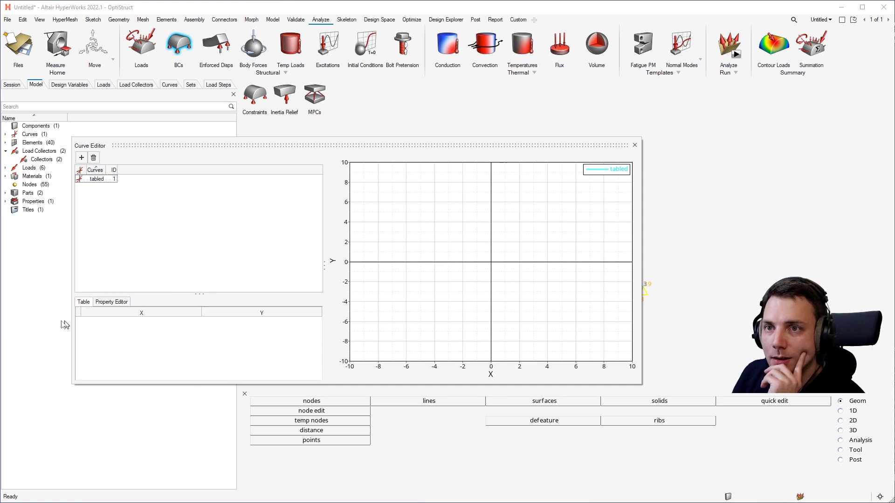
{"action": "left_click", "coordinate": [112, 302]}
{"action": "left_click", "coordinate": [84, 302]}
{"action": "left_click", "coordinate": [106, 303]}
{"action": "left_click", "coordinate": [85, 298]}
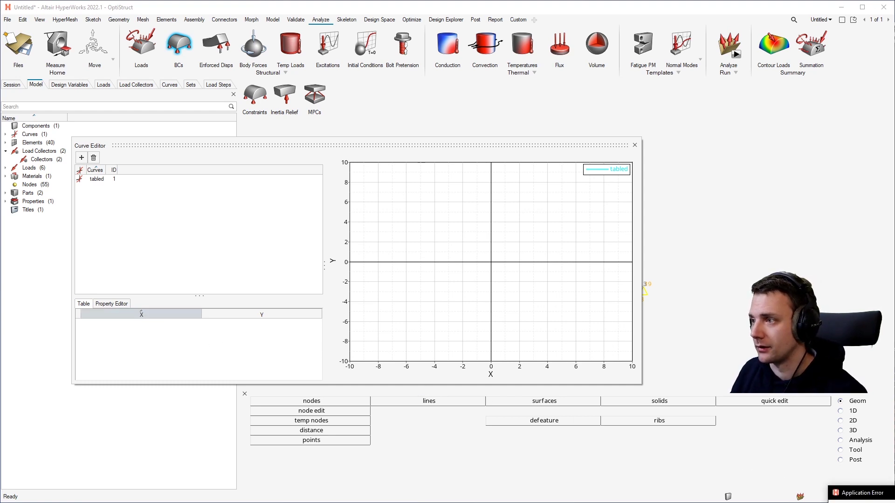
{"action": "left_click_drag", "start_coordinate": [893, 495], "coordinate": [636, 407]}
{"action": "left_click", "coordinate": [682, 439]}
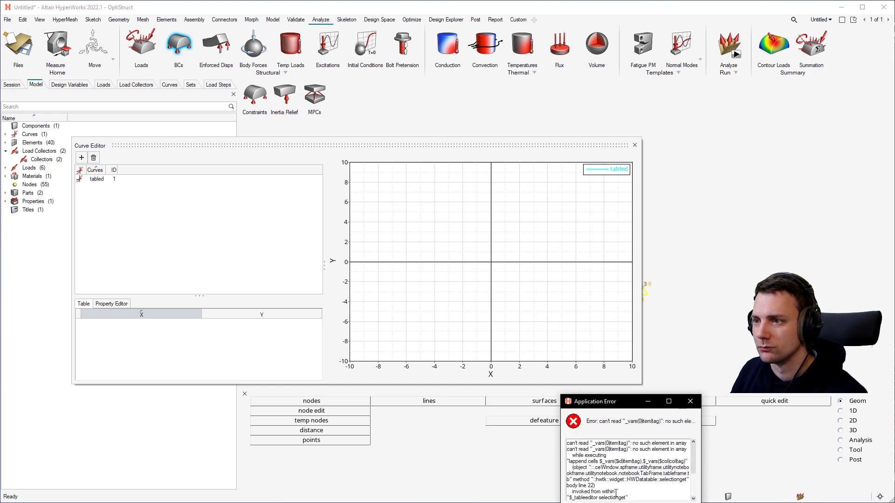
{"action": "key", "text": "Escape"}
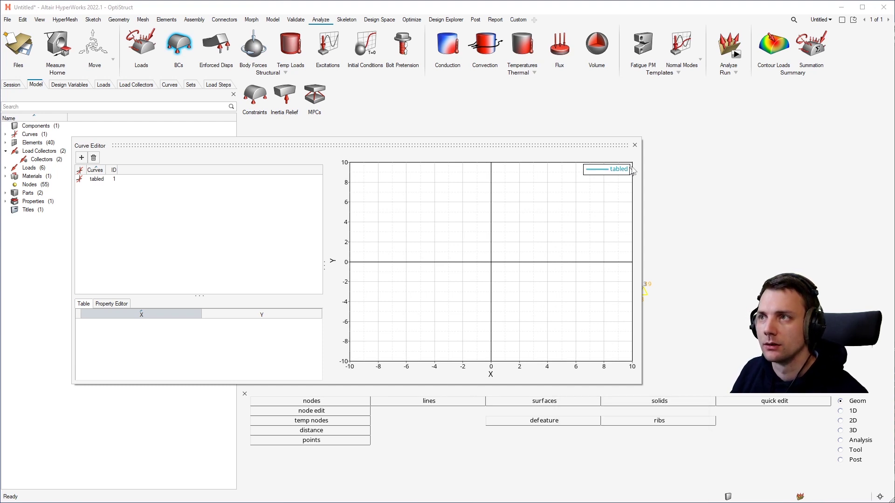
{"action": "left_click", "coordinate": [635, 144]}
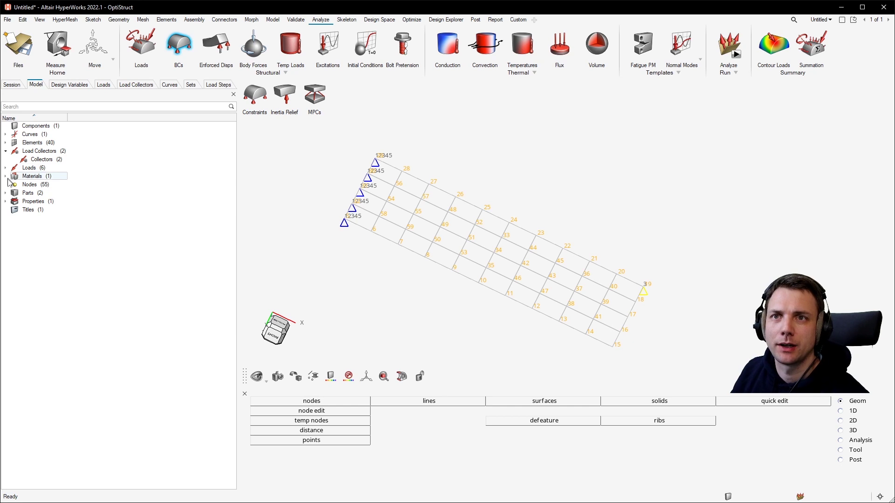
Step: Change the card image of the tabled curve to TABLED1
{"action": "left_click", "coordinate": [5, 134]}
{"action": "double_click", "coordinate": [35, 144]}
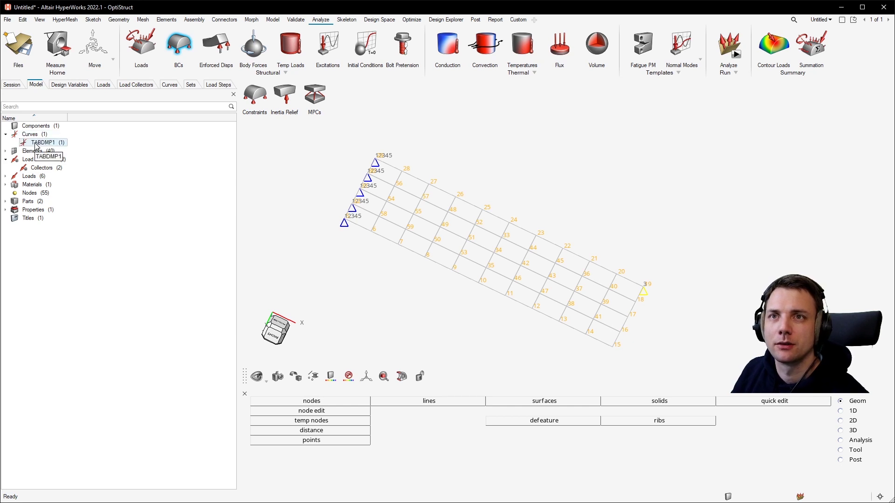
{"action": "left_click", "coordinate": [30, 131]}
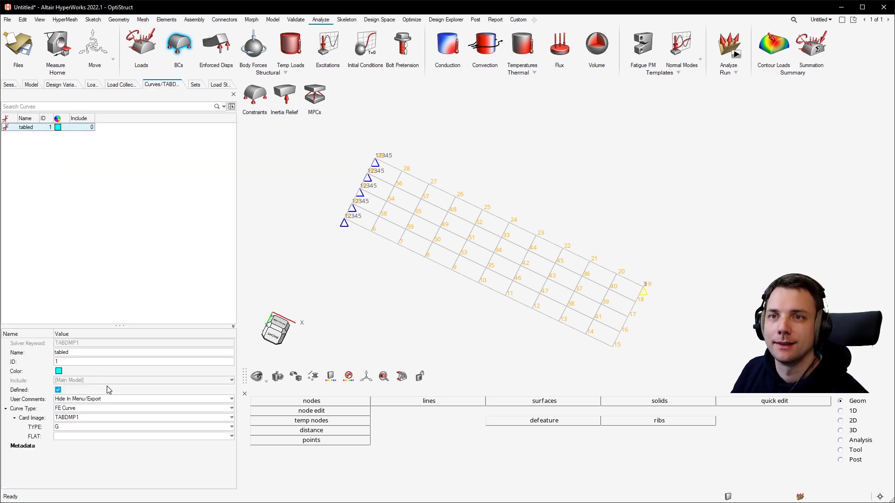
{"action": "left_click", "coordinate": [113, 419]}
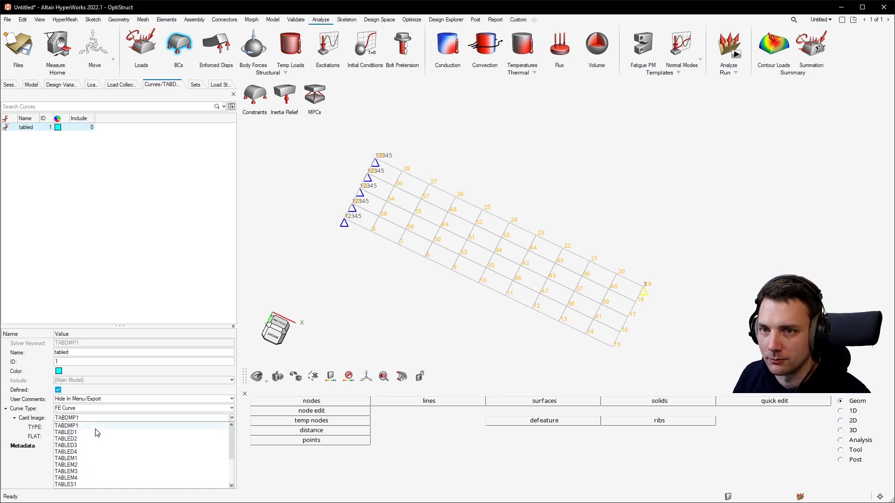
{"action": "left_click", "coordinate": [97, 433]}
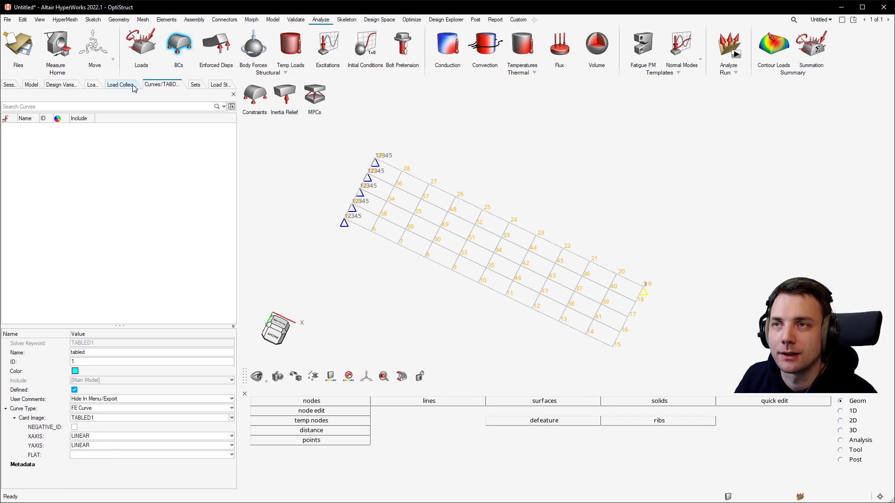
Step: Open the tabled curve for editing in the Curve Editor
{"action": "left_click", "coordinate": [32, 87]}
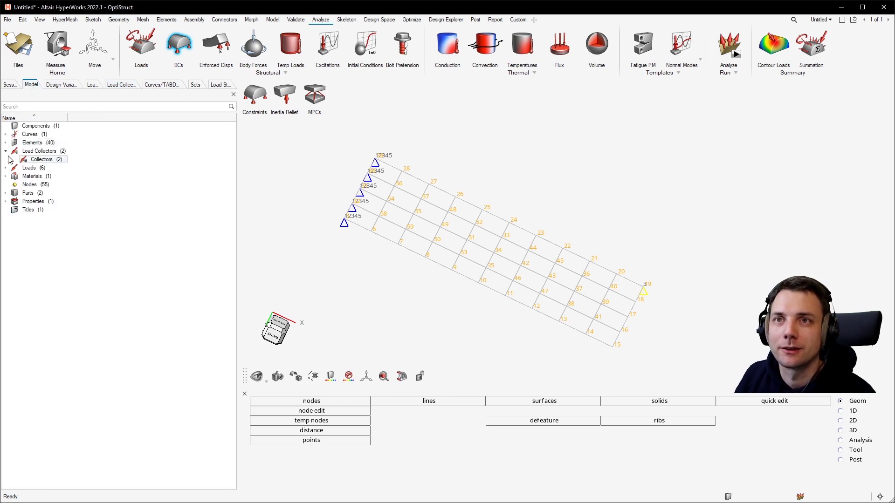
{"action": "left_click", "coordinate": [5, 134]}
{"action": "left_click", "coordinate": [46, 143]}
{"action": "left_click", "coordinate": [23, 128]}
{"action": "right_click", "coordinate": [21, 131]}
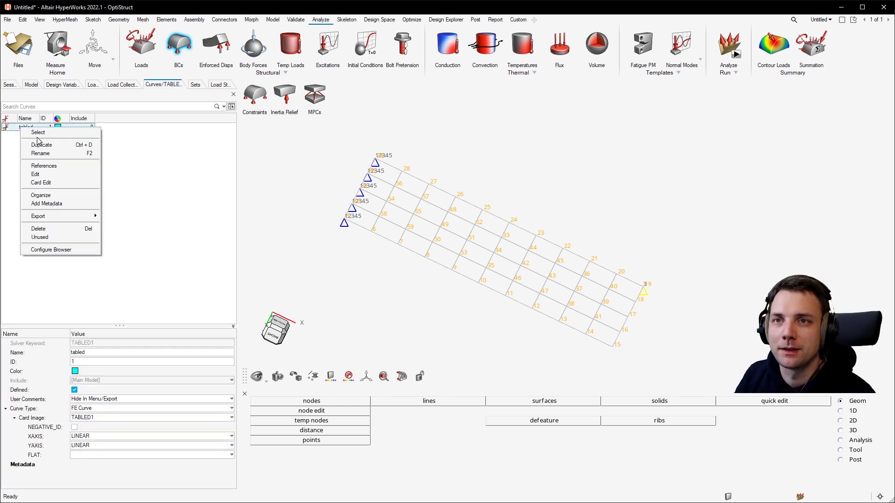
{"action": "left_click", "coordinate": [62, 174]}
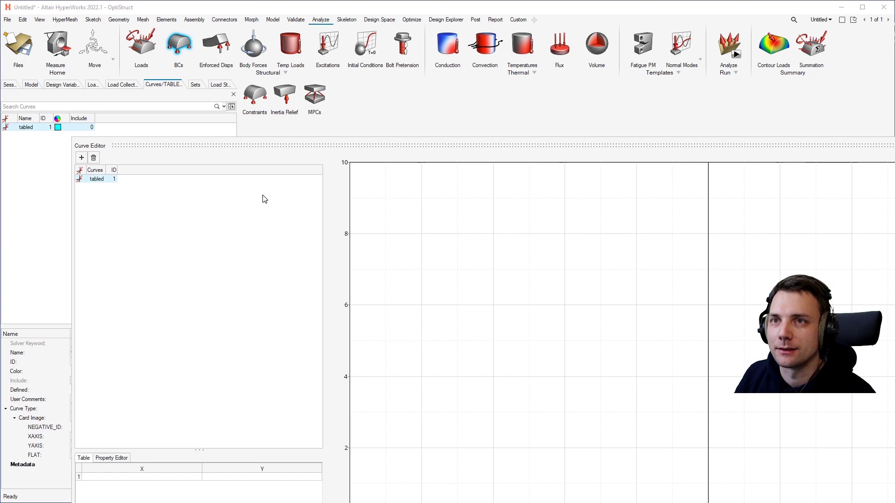
Step: Enter two curve points, X 0 with Y 1 and X 1000 with Y 1, and close the Curve Editor
{"action": "left_click", "coordinate": [140, 477]}
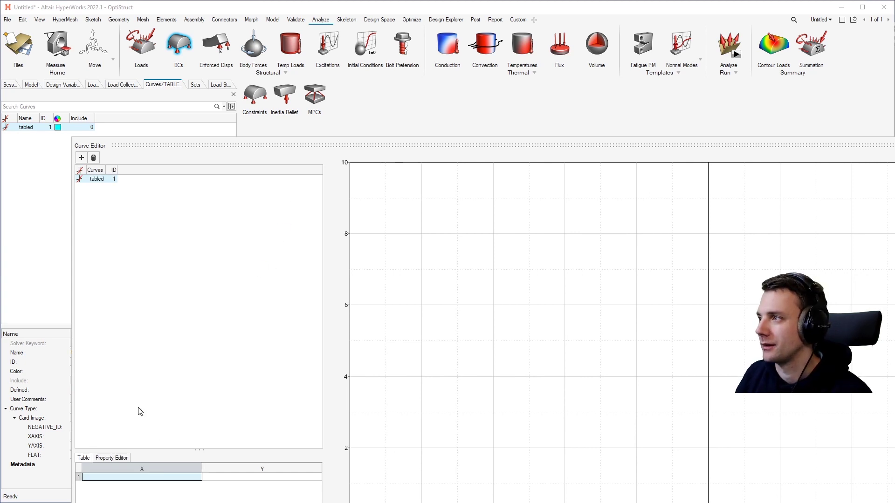
{"action": "double_click", "coordinate": [134, 476]}
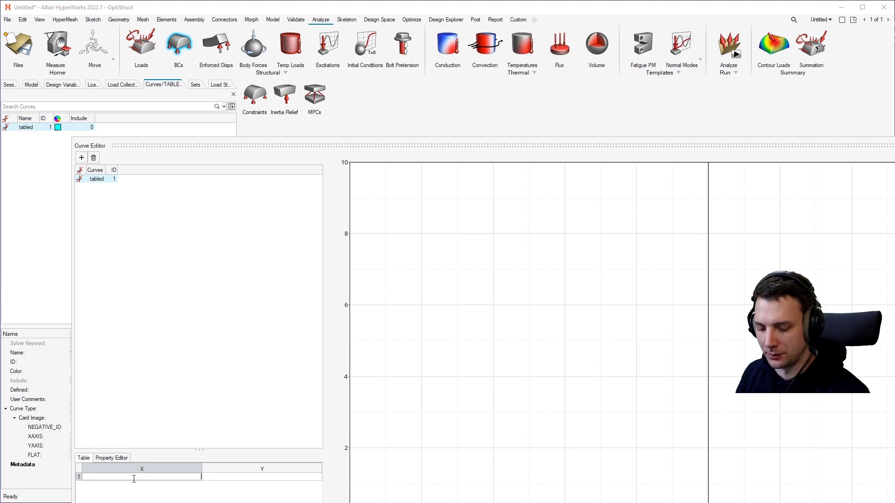
{"action": "key", "text": "Tab"}
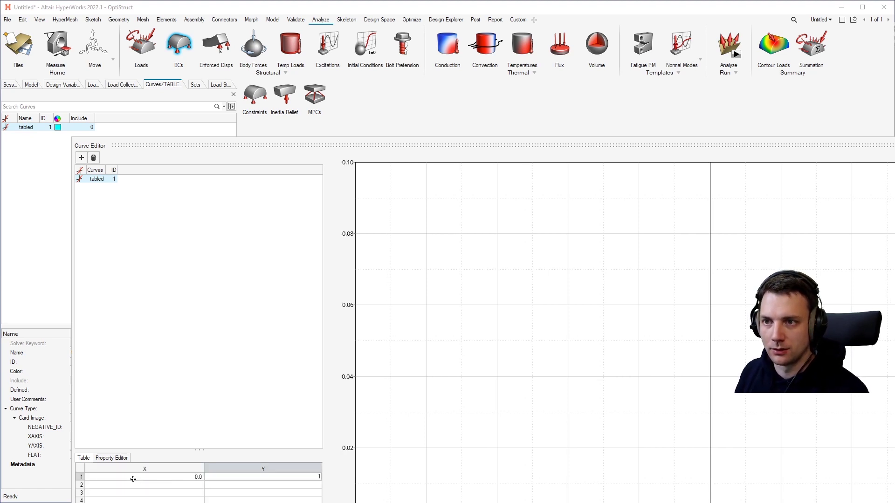
{"action": "key", "text": "Tab"}
{"action": "type", "text": "1000"}
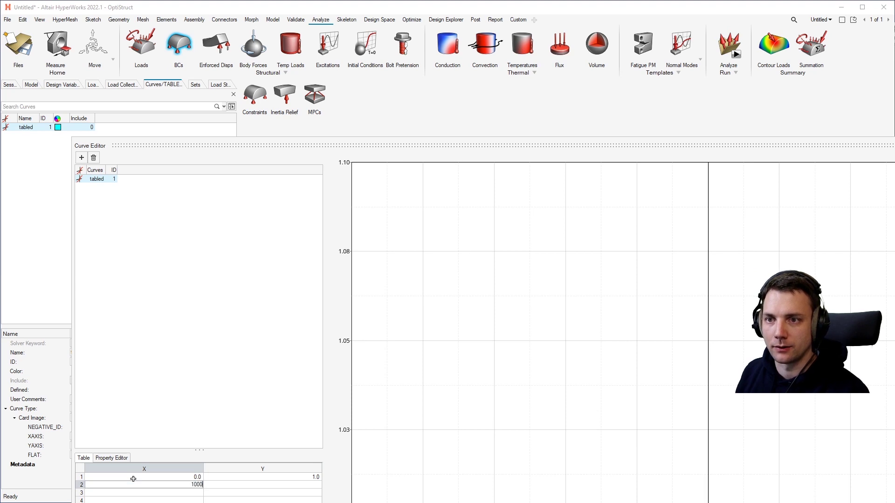
{"action": "key", "text": "Tab"}
{"action": "type", "text": "1"}
{"action": "key", "text": "Return"}
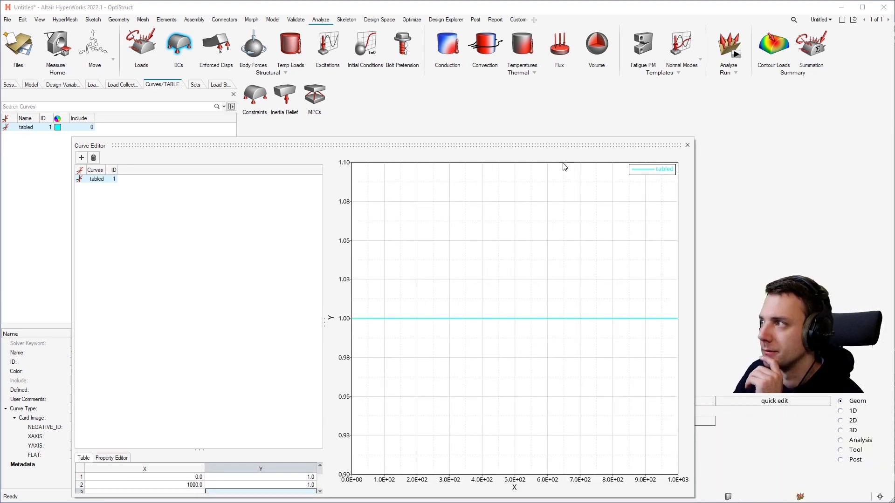
{"action": "left_click", "coordinate": [687, 145]}
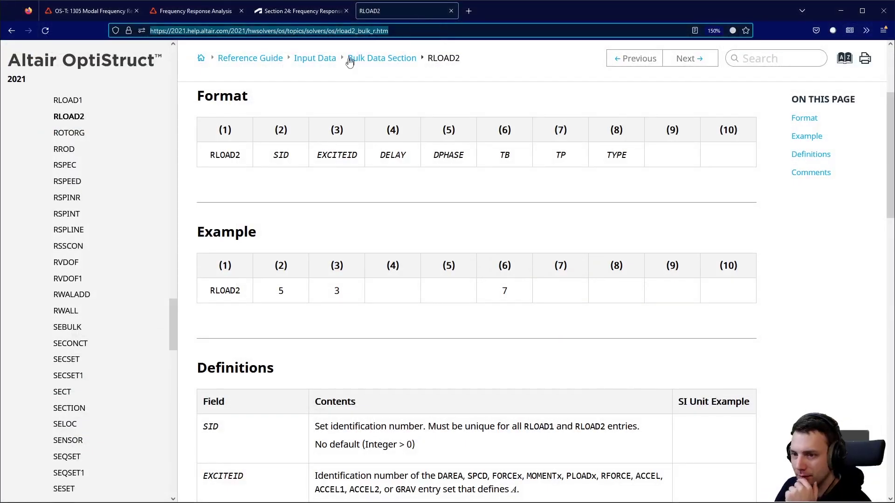
Step: Switch to the OptiStruct help in the browser and compare the RLOAD2 and RLOAD1 load definitions and number formats
{"action": "scroll", "coordinate": [351, 205], "scroll_direction": "up", "scroll_amount": 3}
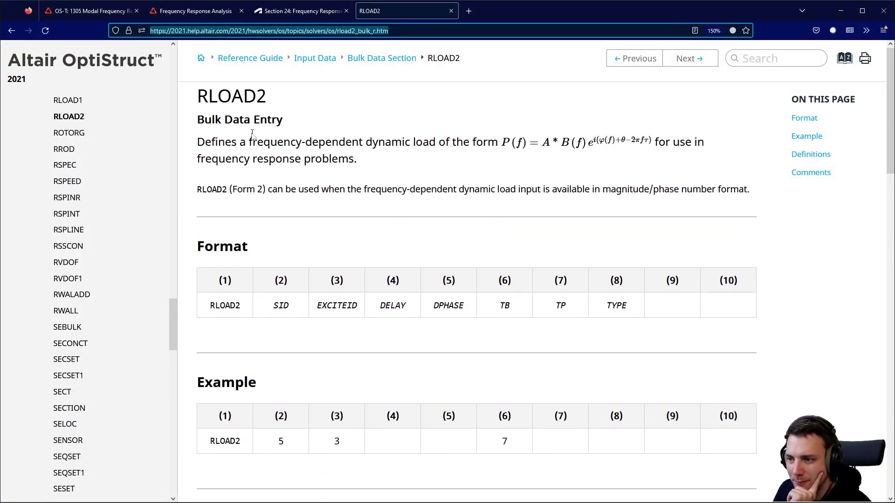
{"action": "left_click_drag", "start_coordinate": [216, 142], "coordinate": [511, 144]}
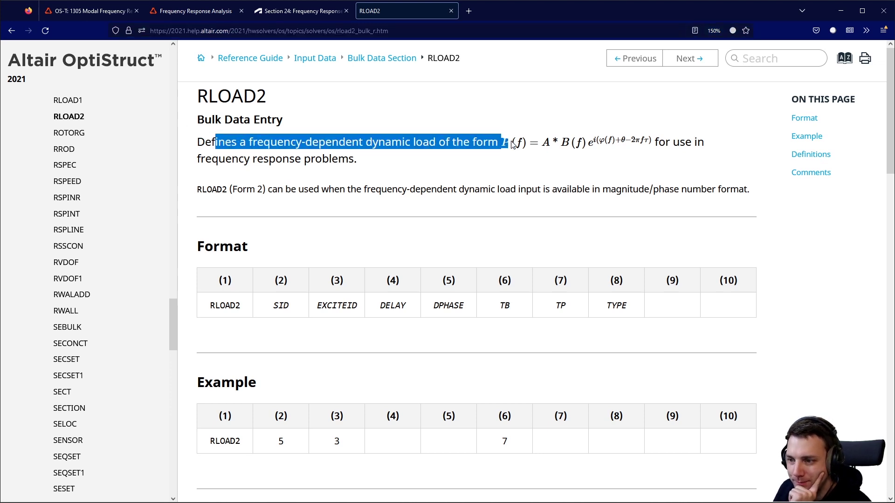
{"action": "left_click", "coordinate": [409, 144]}
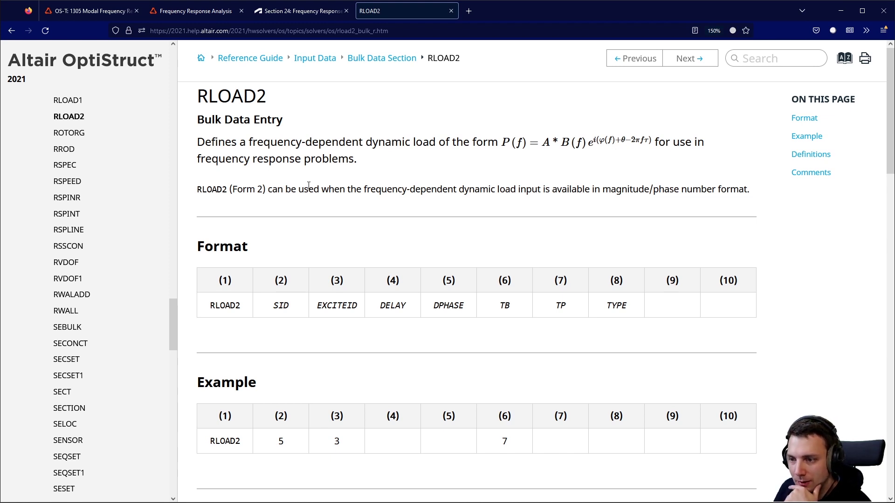
{"action": "left_click_drag", "start_coordinate": [285, 189], "coordinate": [748, 198]}
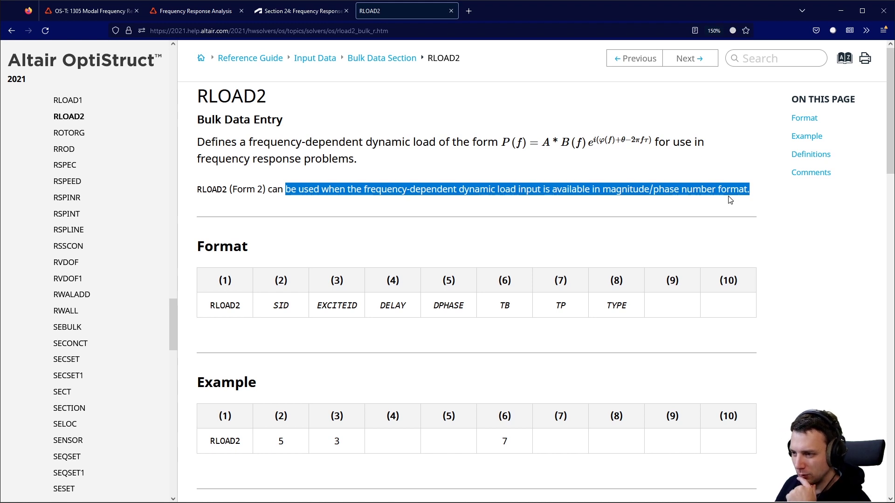
{"action": "left_click", "coordinate": [72, 102]}
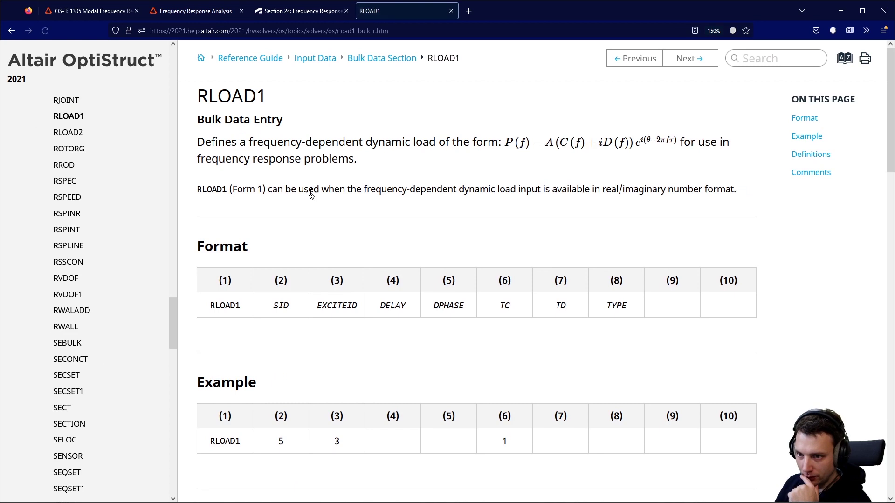
{"action": "left_click_drag", "start_coordinate": [611, 190], "coordinate": [772, 199]}
{"action": "left_click", "coordinate": [689, 200]}
{"action": "left_click", "coordinate": [44, 149]}
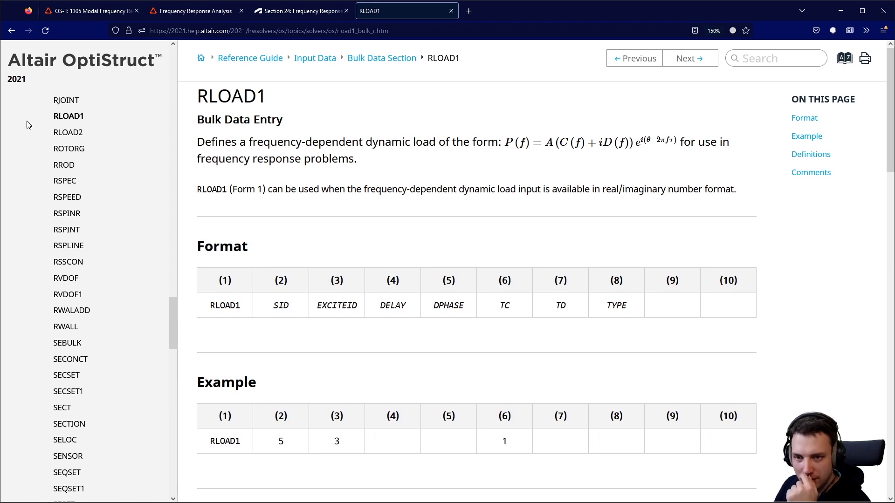
{"action": "left_click", "coordinate": [76, 134]}
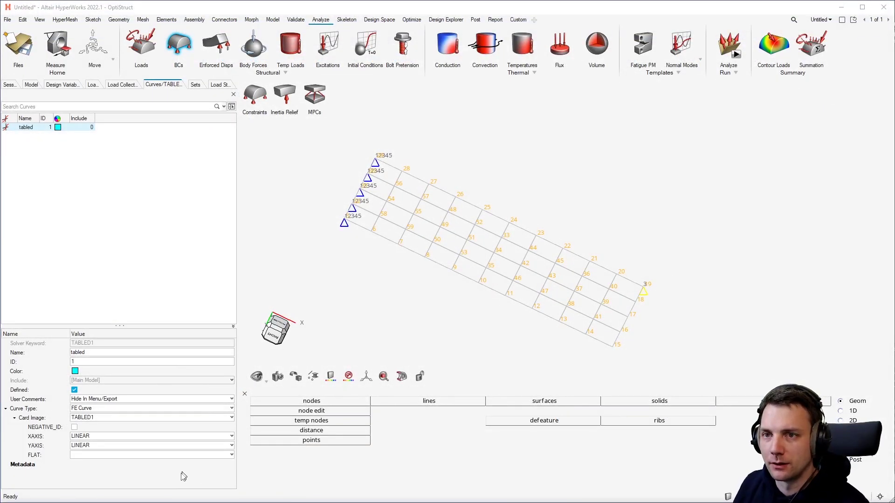
Step: Back in HyperWorks, create a load step input with config type Dynamic Load - Frequency Dependent and type RLOAD2
{"action": "left_click", "coordinate": [31, 85]}
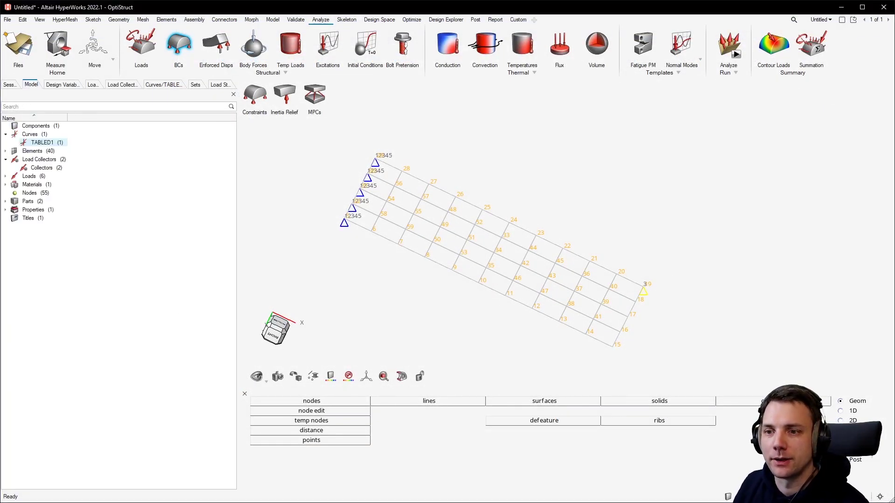
{"action": "left_click", "coordinate": [74, 501]}
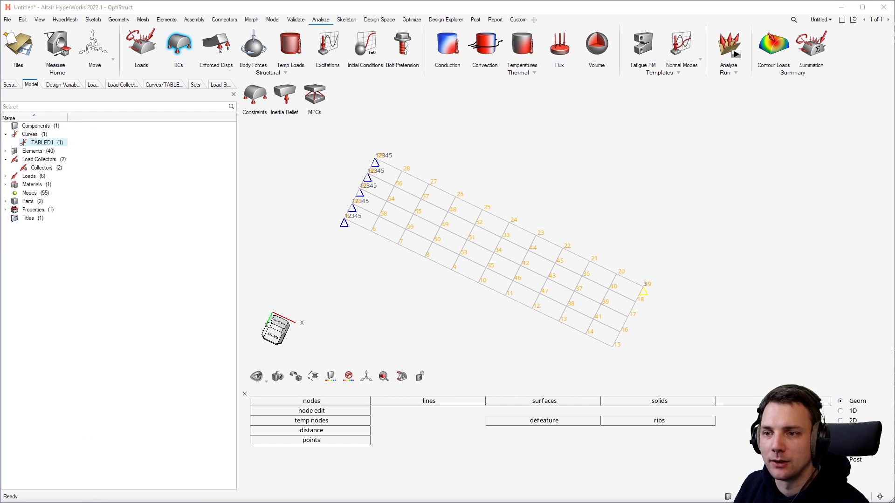
{"action": "right_click", "coordinate": [97, 257]}
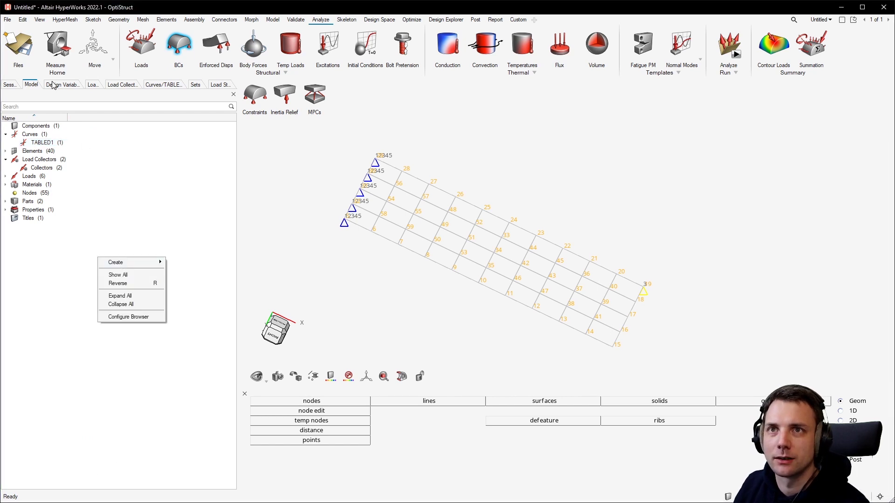
{"action": "mouse_move", "coordinate": [132, 264]}
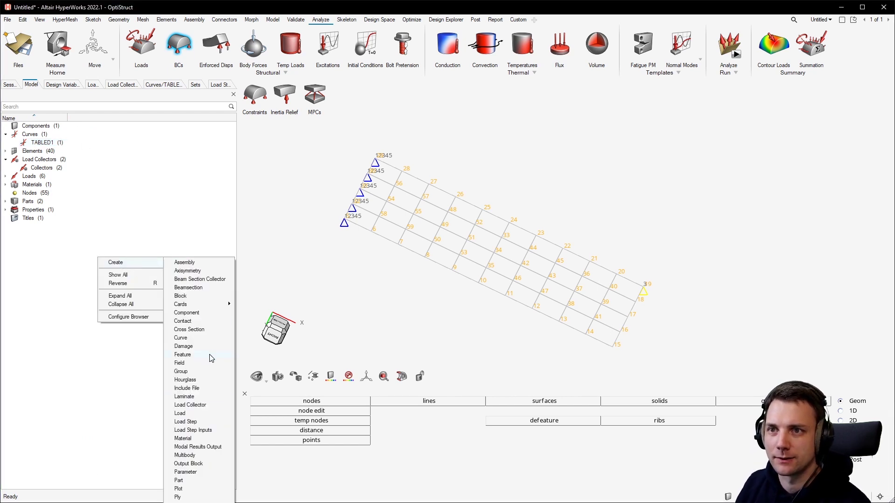
{"action": "left_click", "coordinate": [210, 431]}
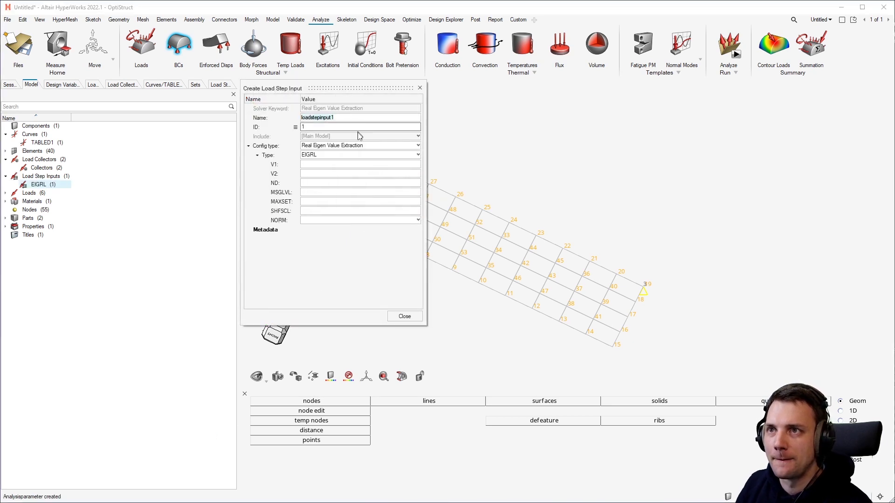
{"action": "left_click", "coordinate": [359, 146]}
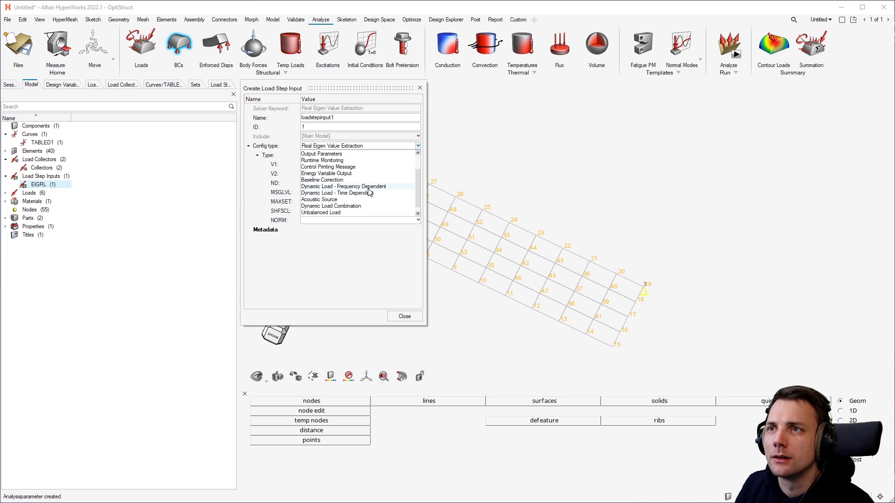
{"action": "left_click", "coordinate": [342, 186]}
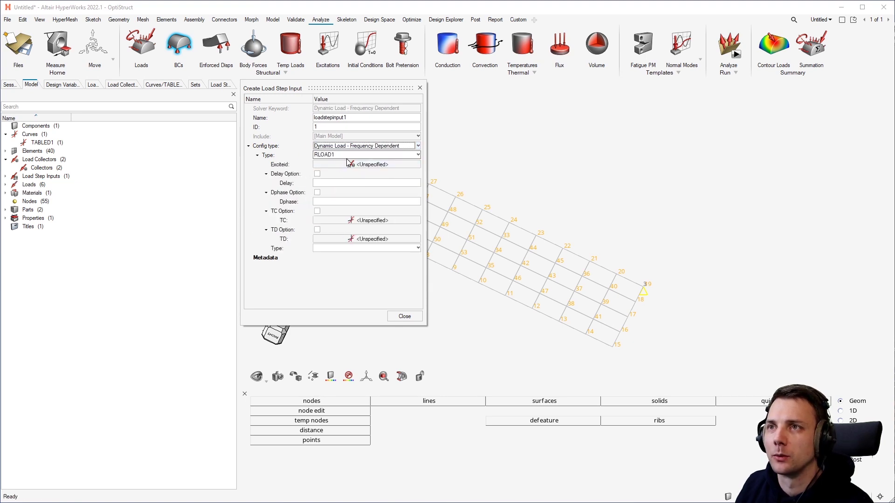
{"action": "left_click", "coordinate": [345, 155]}
{"action": "left_click", "coordinate": [333, 169]}
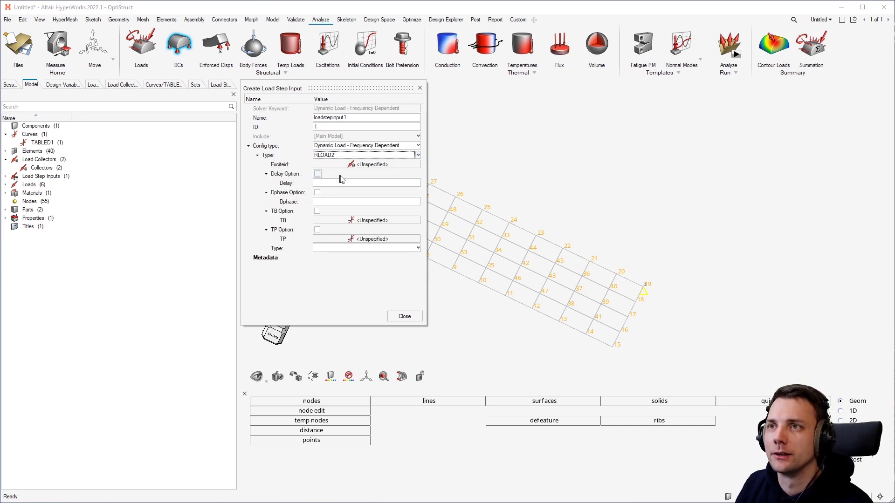
Step: Assign the unitload load collector as the Exciteid of the RLOAD2 load step input
{"action": "left_click", "coordinate": [353, 165]}
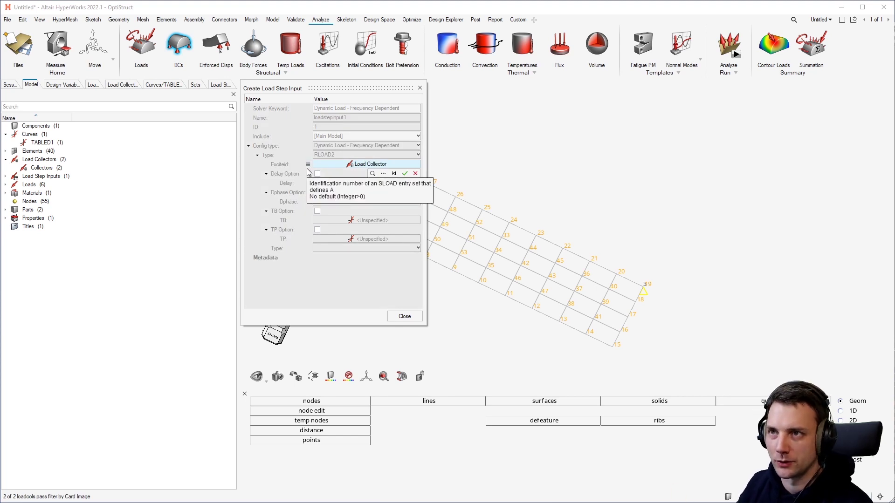
{"action": "left_click", "coordinate": [386, 174]}
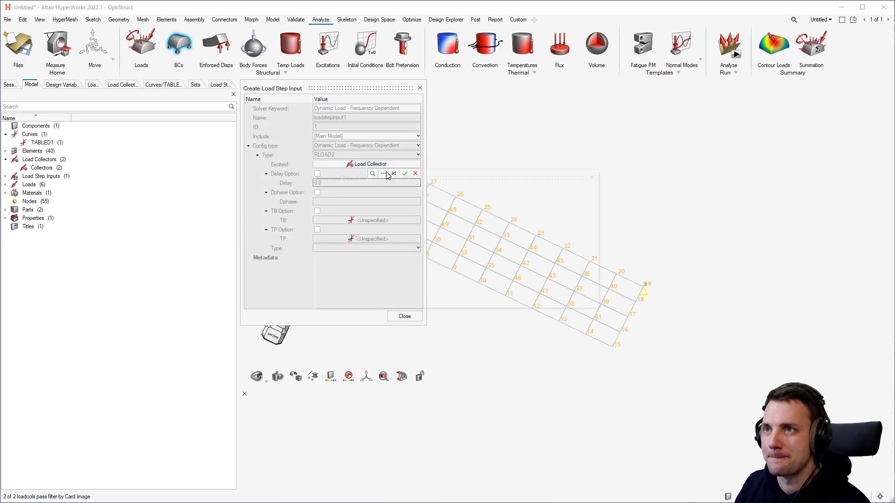
{"action": "left_click", "coordinate": [340, 219]}
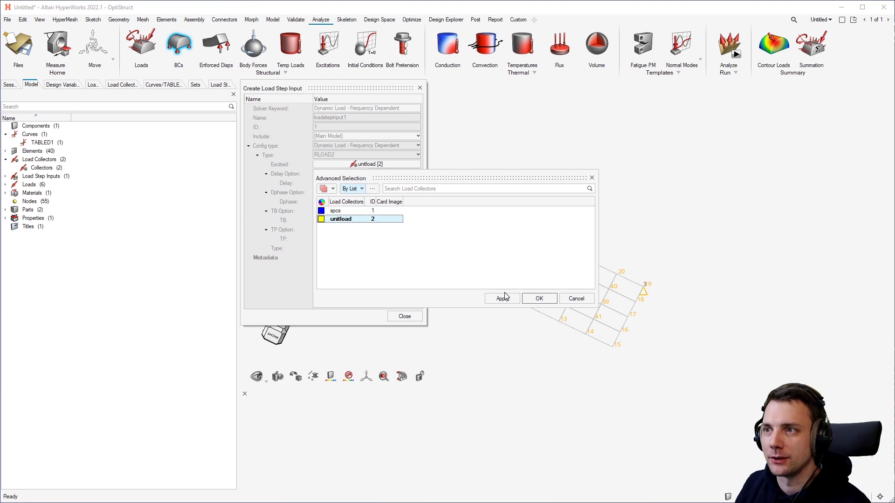
{"action": "left_click", "coordinate": [536, 298]}
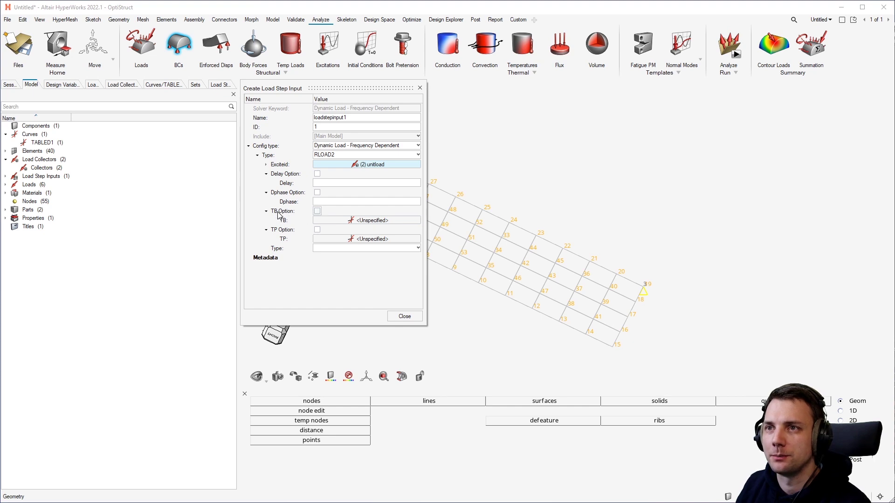
Step: Switch to the OptiStruct help in the browser and examine the RLOAD2 equation, field definitions and comments, and the OS-T: 1305 tutorial's TB instruction
{"action": "mouse_move", "coordinate": [298, 220]}
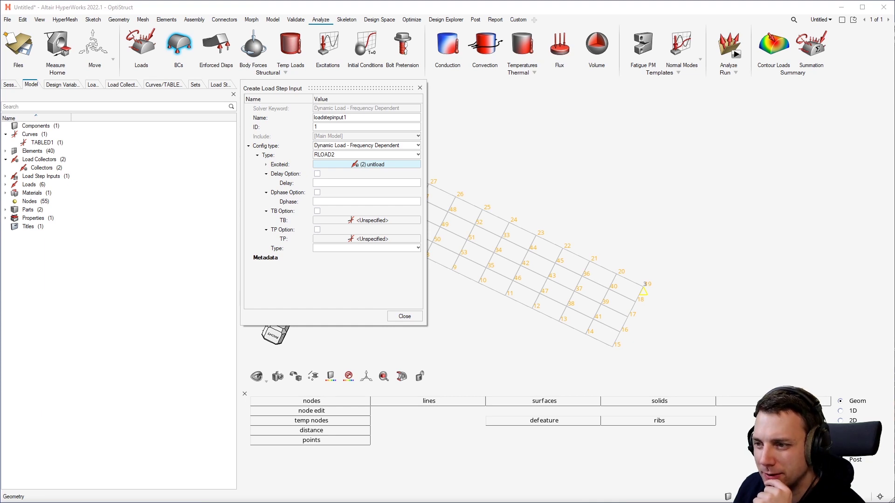
{"action": "key", "text": "alt+Tab"}
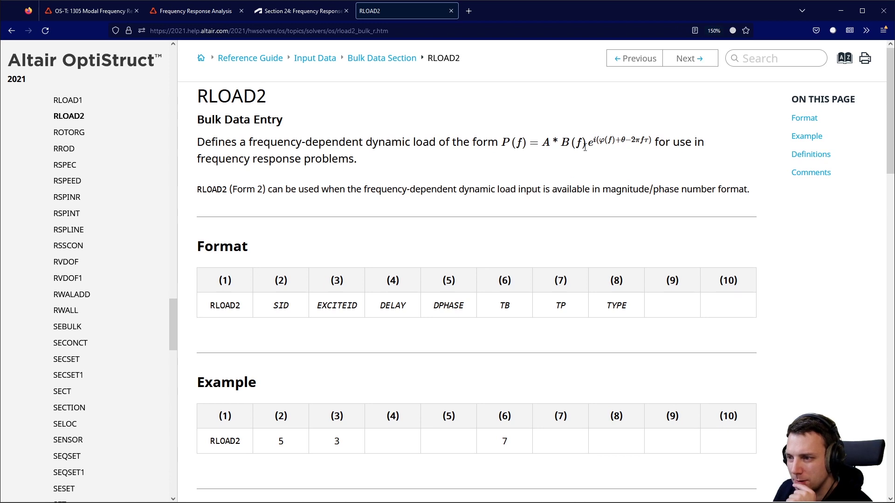
{"action": "scroll", "coordinate": [366, 283], "scroll_direction": "down", "scroll_amount": 10}
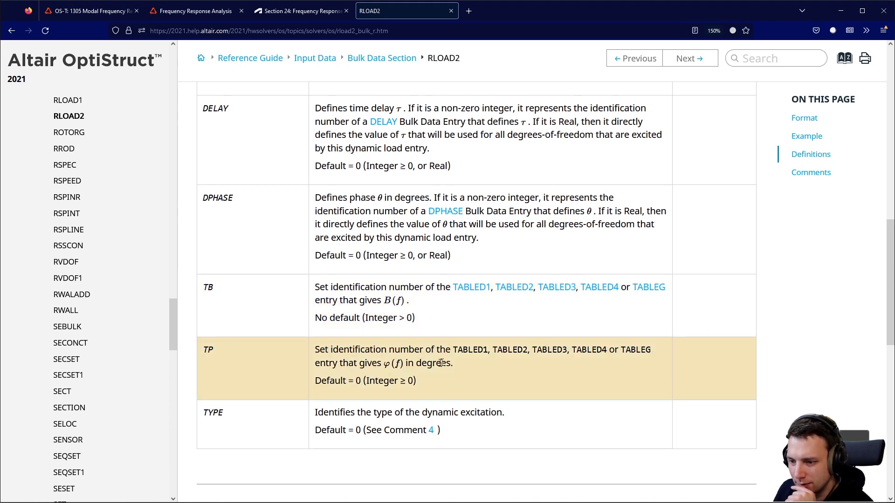
{"action": "left_click_drag", "start_coordinate": [382, 367], "coordinate": [411, 367]}
{"action": "left_click", "coordinate": [402, 373]}
{"action": "left_click", "coordinate": [395, 368]}
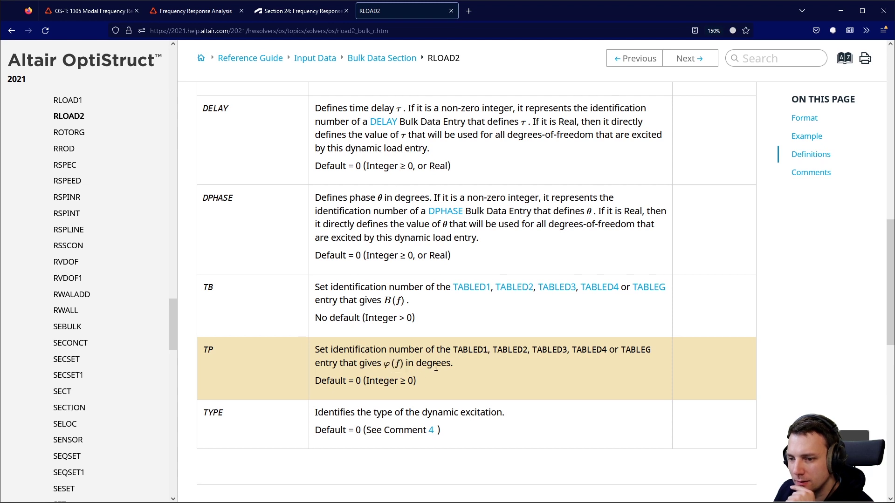
{"action": "scroll", "coordinate": [397, 368], "scroll_direction": "up", "scroll_amount": 15}
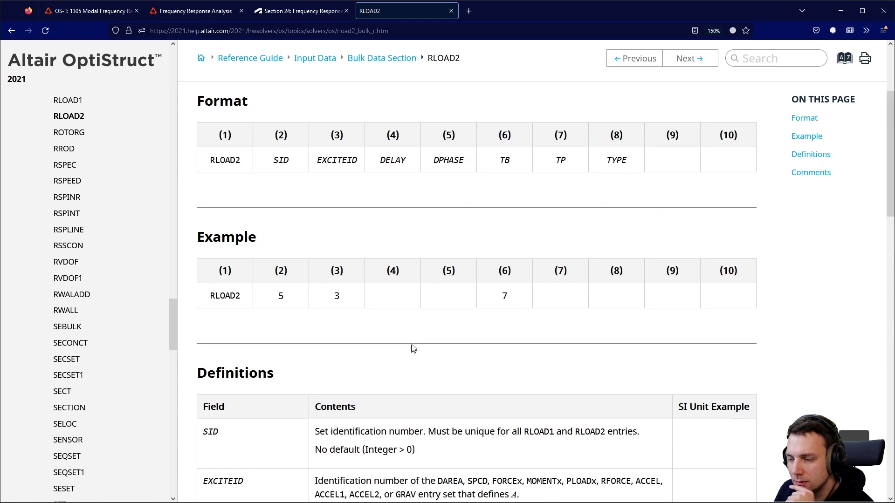
{"action": "scroll", "coordinate": [475, 250], "scroll_direction": "up", "scroll_amount": 3}
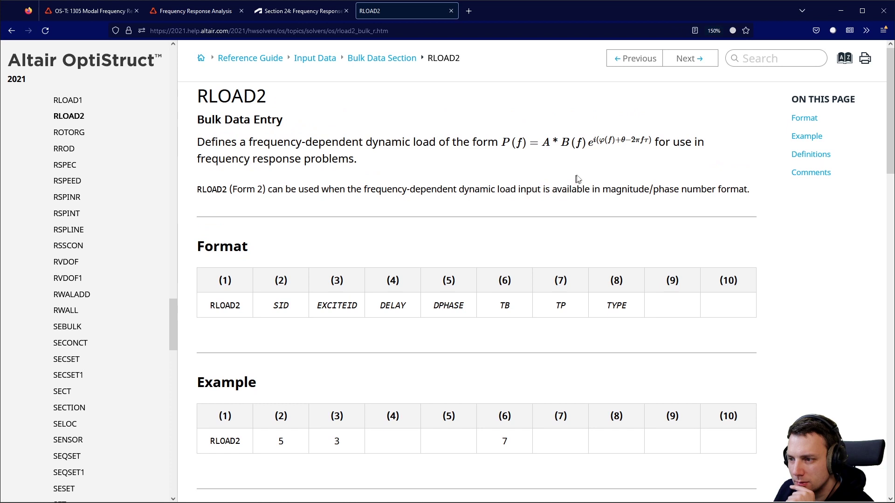
{"action": "left_click_drag", "start_coordinate": [600, 140], "coordinate": [616, 141]}
{"action": "scroll", "coordinate": [609, 169], "scroll_direction": "down", "scroll_amount": 14}
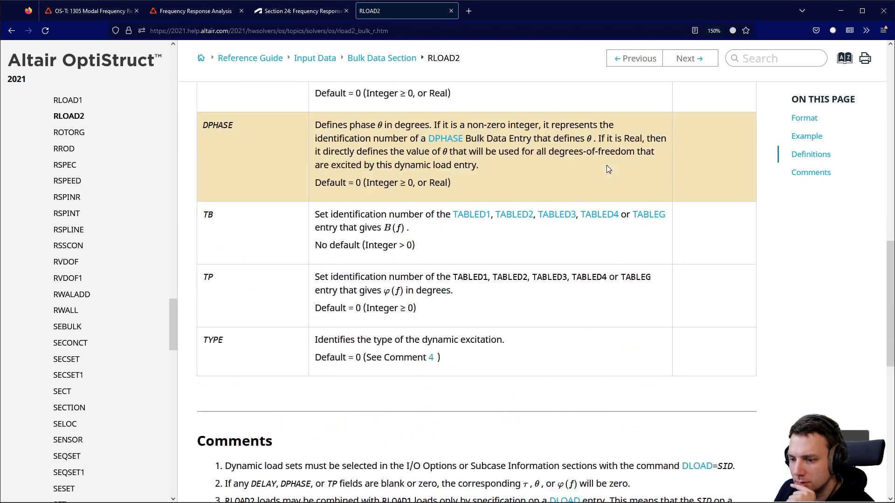
{"action": "scroll", "coordinate": [485, 240], "scroll_direction": "down", "scroll_amount": 4}
{"action": "scroll", "coordinate": [485, 241], "scroll_direction": "down", "scroll_amount": 1}
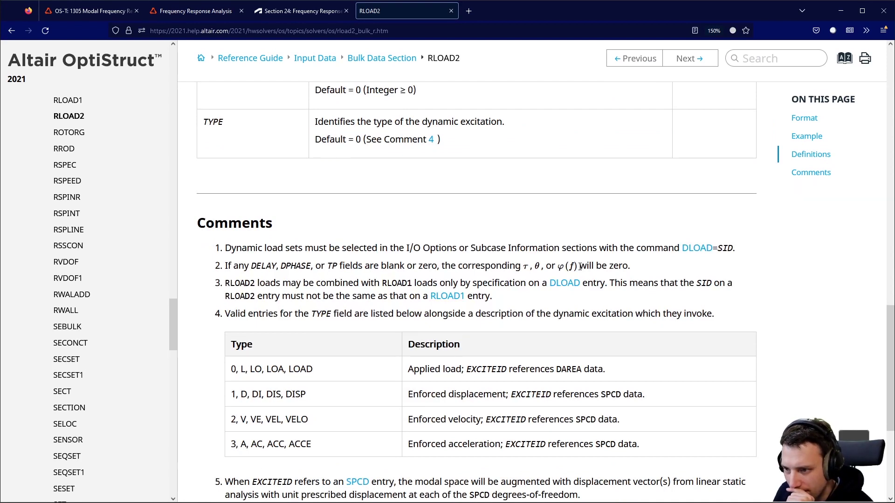
{"action": "scroll", "coordinate": [580, 266], "scroll_direction": "down", "scroll_amount": 10}
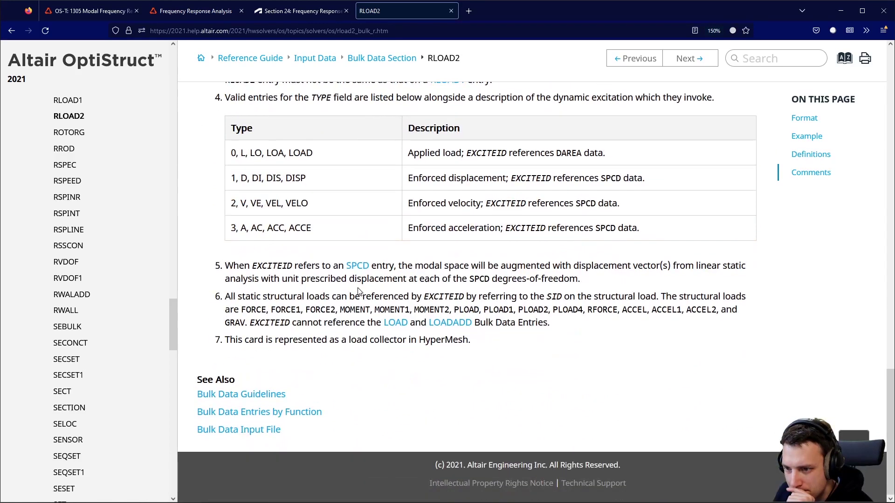
{"action": "scroll", "coordinate": [349, 297], "scroll_direction": "up", "scroll_amount": 20}
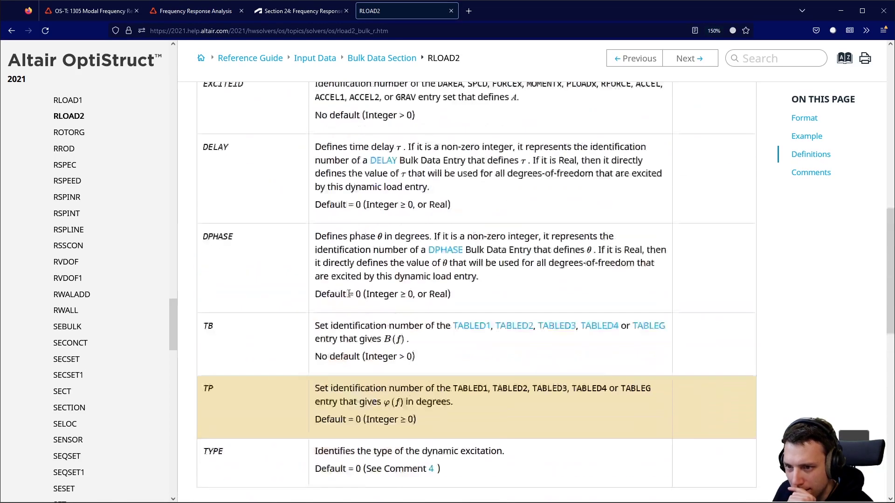
{"action": "scroll", "coordinate": [326, 194], "scroll_direction": "up", "scroll_amount": 20}
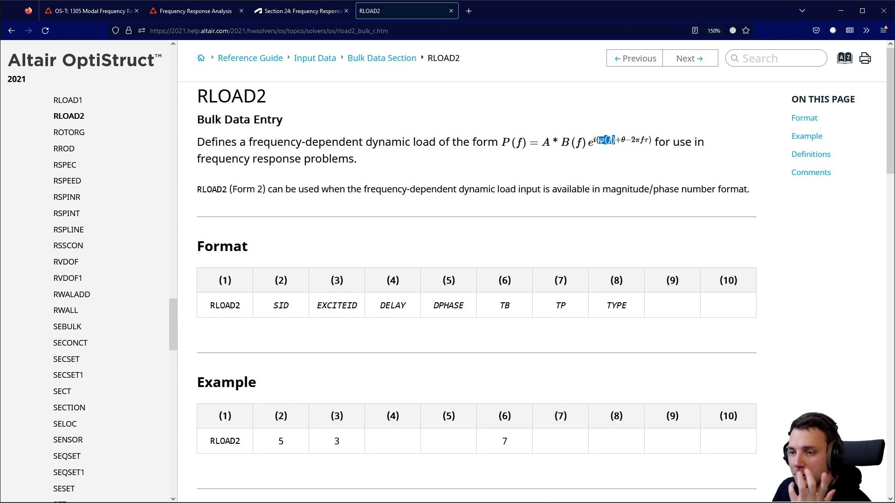
{"action": "left_click", "coordinate": [91, 11]}
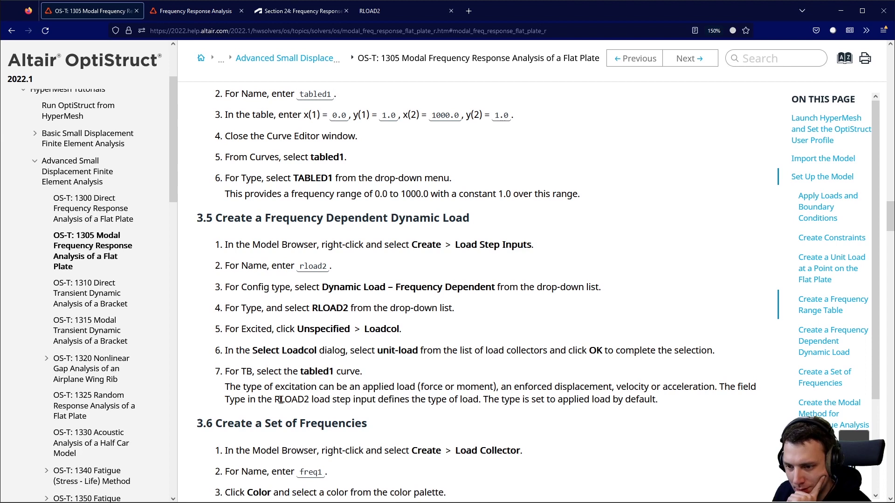
{"action": "left_click_drag", "start_coordinate": [228, 372], "coordinate": [286, 371]}
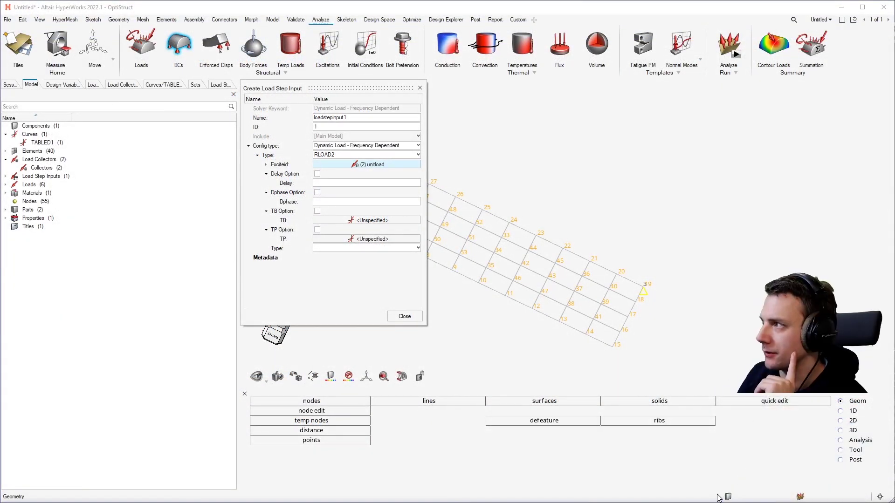
Step: Back in HyperWorks, assign the tabled curve as the TB of the RLOAD2 load step input
{"action": "left_click", "coordinate": [378, 220]}
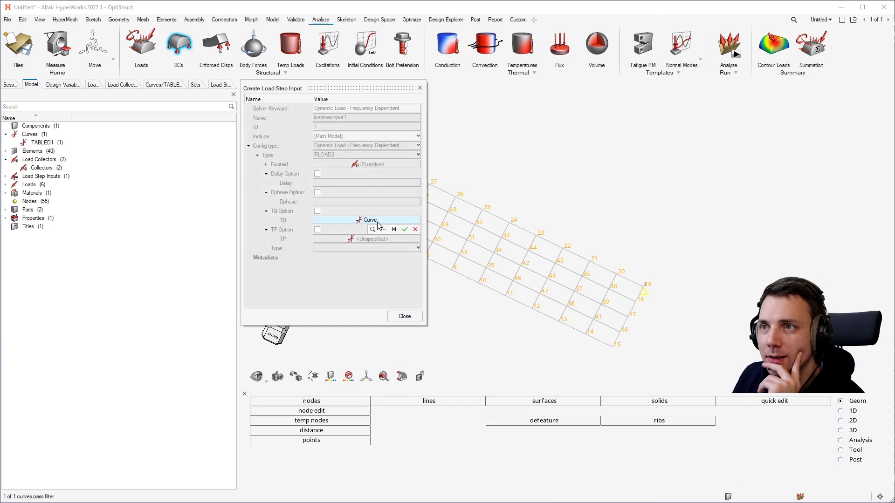
{"action": "left_click", "coordinate": [384, 230]}
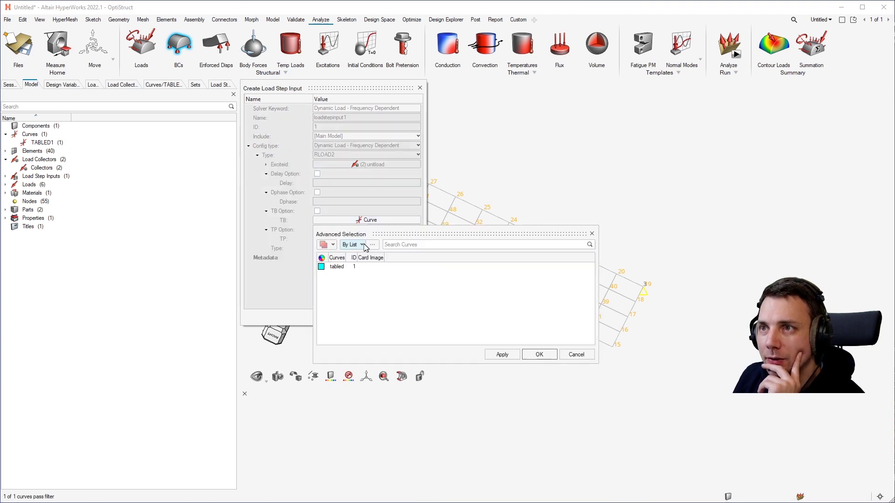
{"action": "left_click", "coordinate": [337, 267]}
{"action": "left_click", "coordinate": [535, 356]}
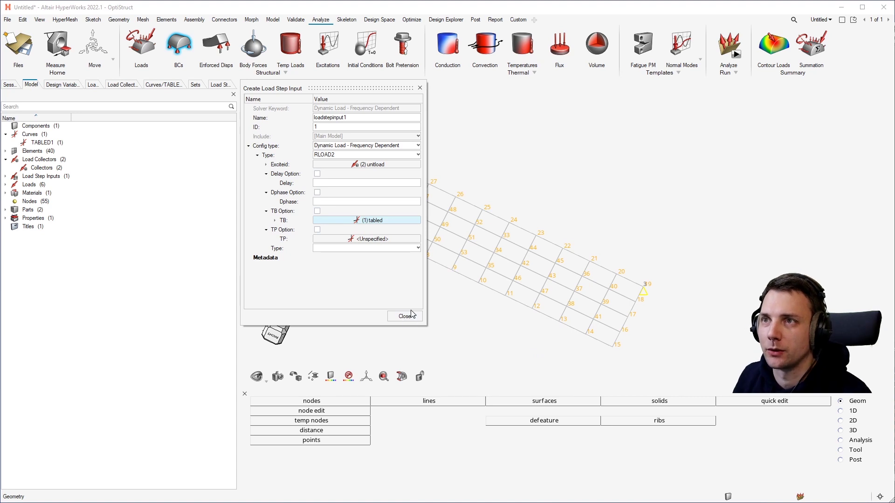
Step: Name the RLOAD2 load step input rload2 and close its dialog
{"action": "left_click", "coordinate": [350, 117]}
{"action": "type", "text": "rload2"}
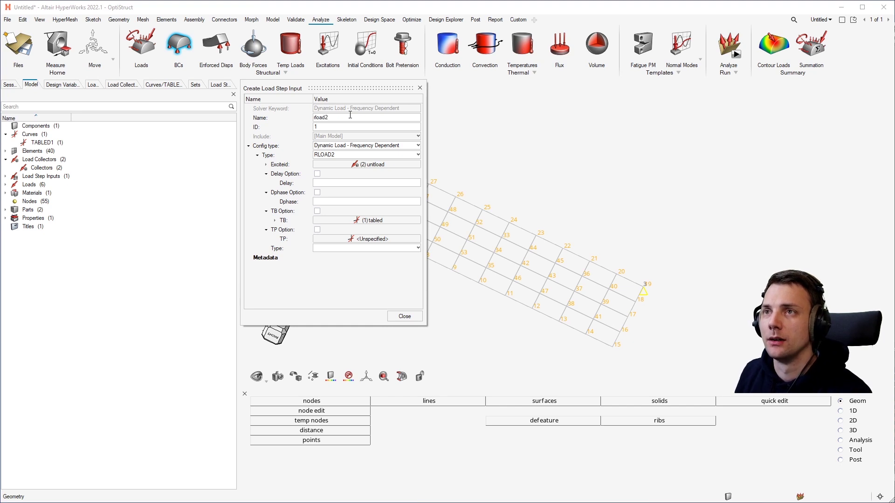
{"action": "left_click", "coordinate": [404, 316]}
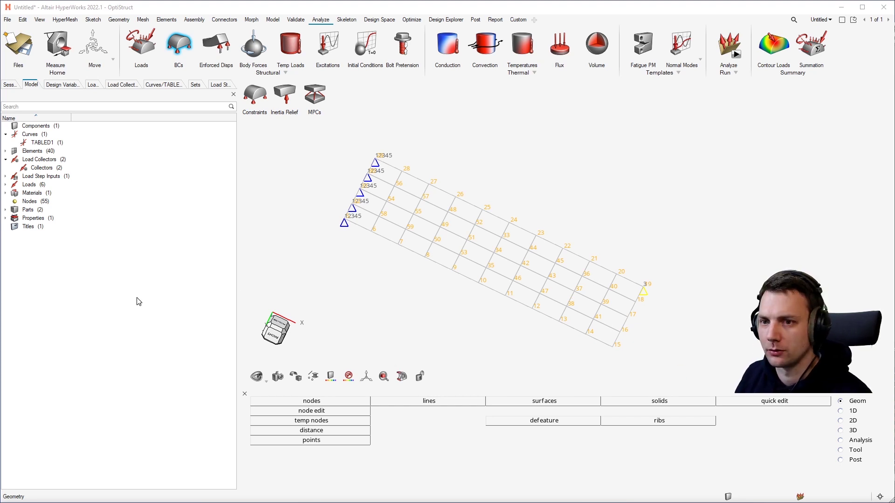
Step: Create a load collector named freq1 with the FREQi card image
{"action": "right_click", "coordinate": [120, 239]}
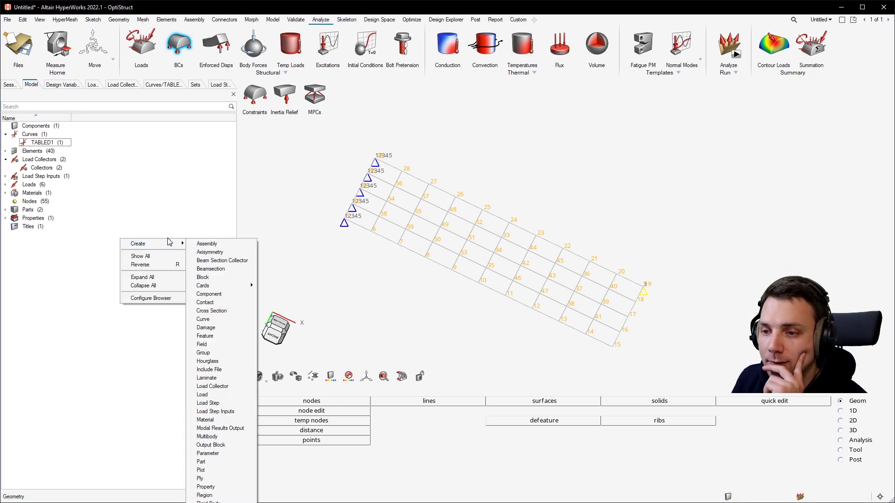
{"action": "mouse_move", "coordinate": [146, 244]}
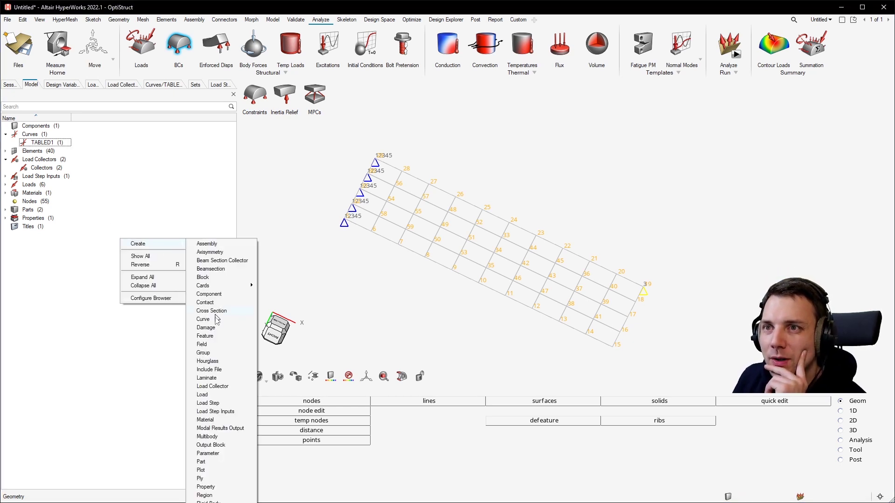
{"action": "left_click", "coordinate": [213, 386]}
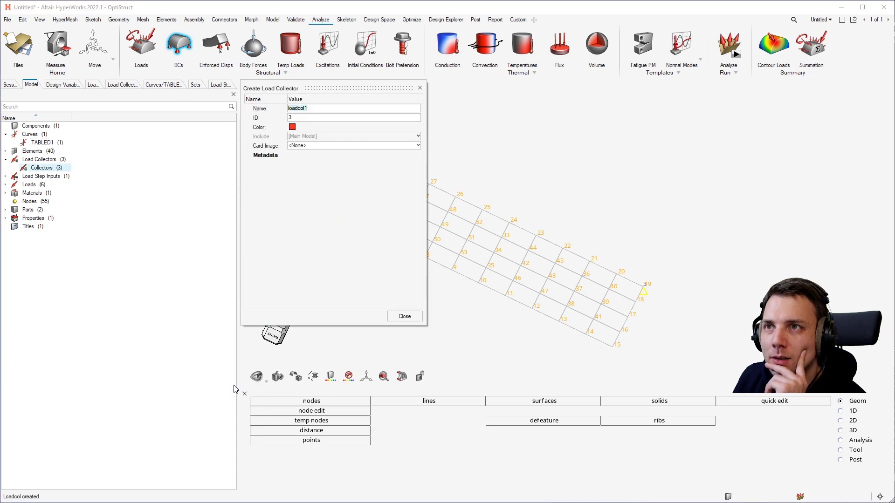
{"action": "type", "text": "fro"}
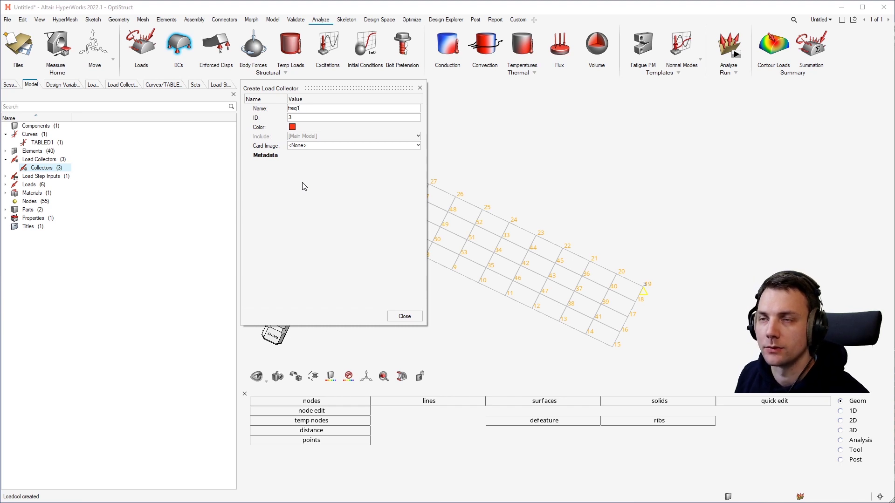
{"action": "left_click", "coordinate": [320, 145]}
{"action": "scroll", "coordinate": [321, 179], "scroll_direction": "down", "scroll_amount": 4}
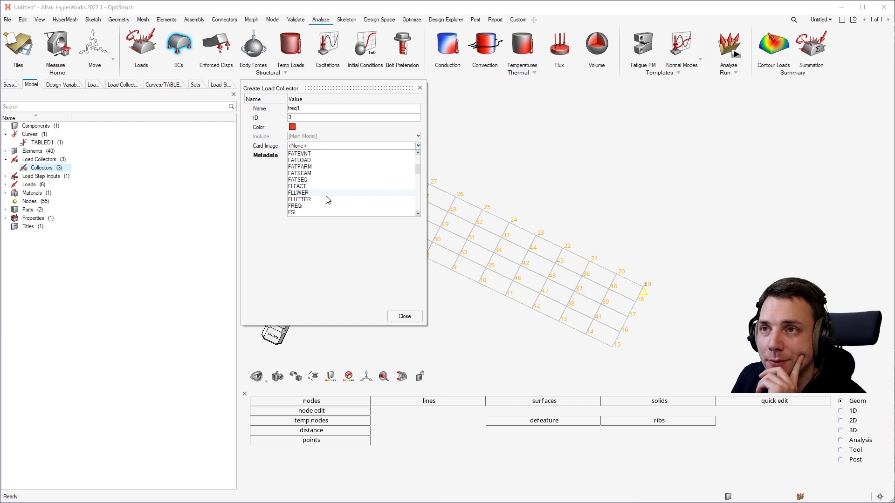
{"action": "left_click", "coordinate": [326, 207]}
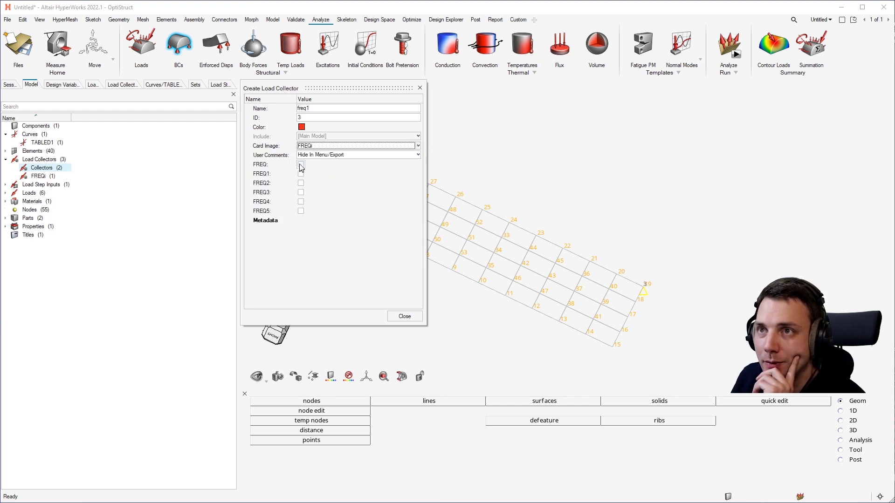
Step: Enable FREQ1 for the freq1 load collector with F1 20.0, DF 20.0 and NDF 49, and close the dialog
{"action": "left_click", "coordinate": [301, 173]}
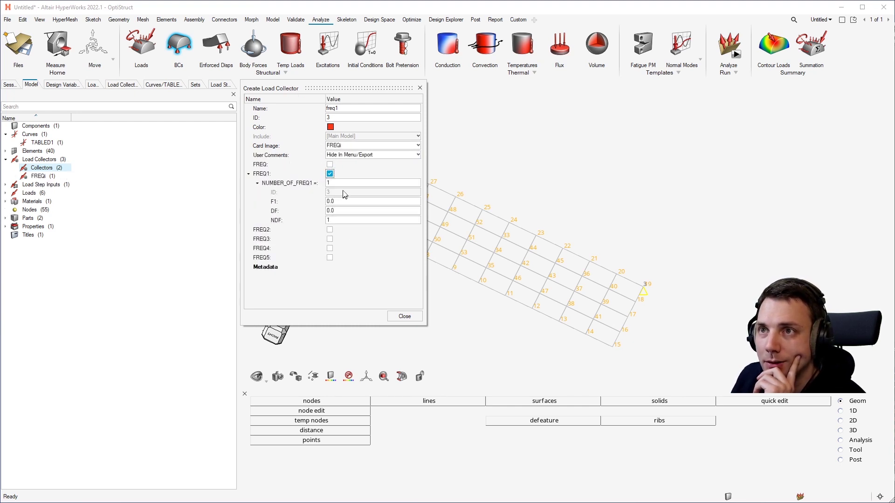
{"action": "left_click", "coordinate": [343, 202]}
{"action": "type", "text": "20"}
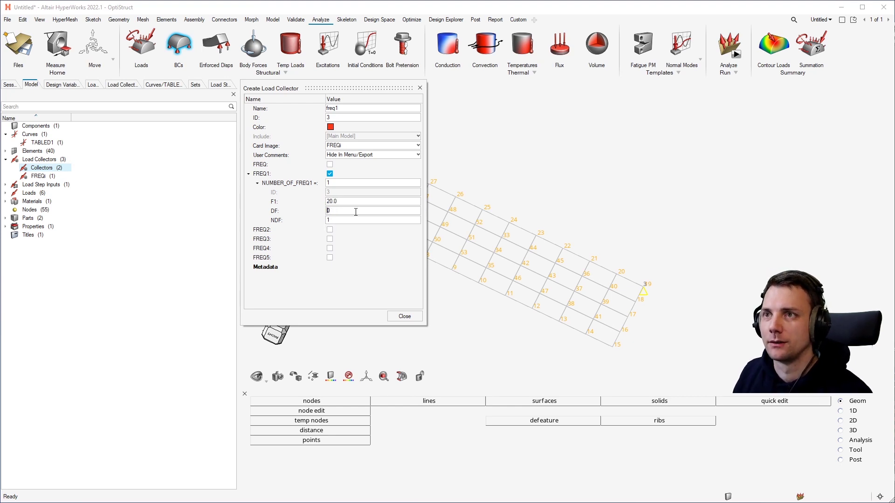
{"action": "type", "text": ".0"}
{"action": "left_click", "coordinate": [357, 220]}
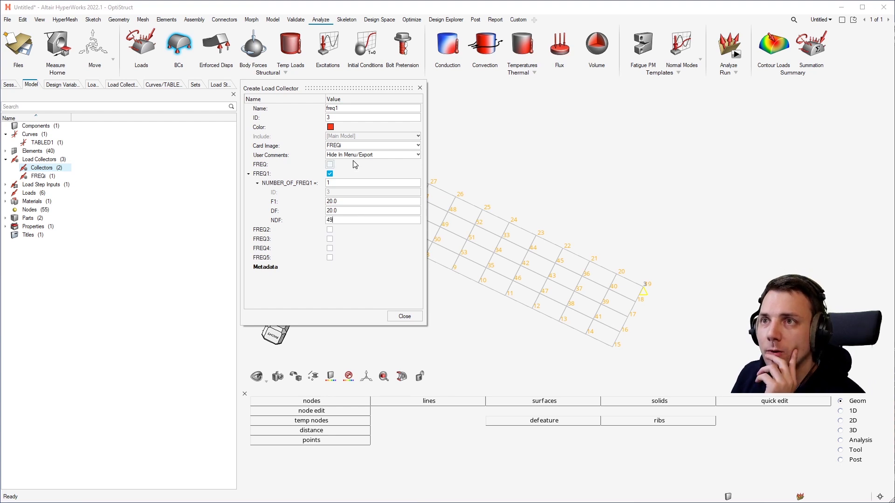
{"action": "left_click", "coordinate": [403, 317]}
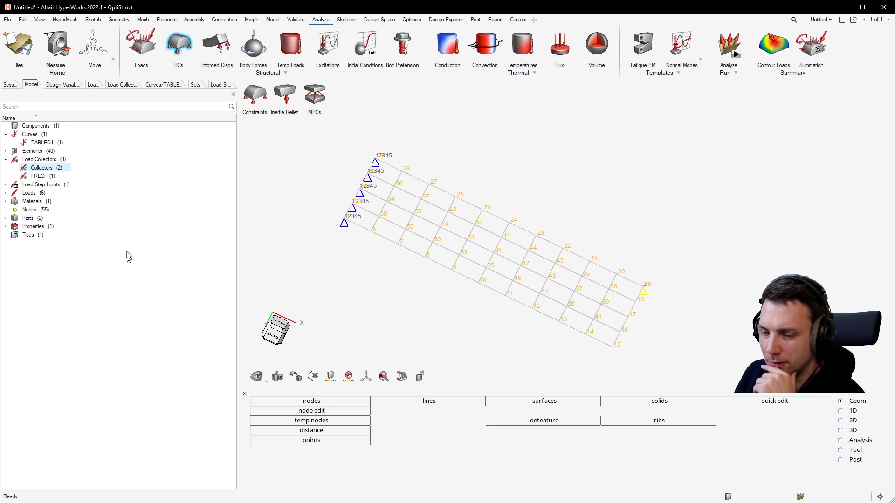
Step: Create a load step input named eigrl with config type Real Eigen Value Extraction and type EIGRL
{"action": "right_click", "coordinate": [141, 226]}
{"action": "mouse_move", "coordinate": [169, 230]}
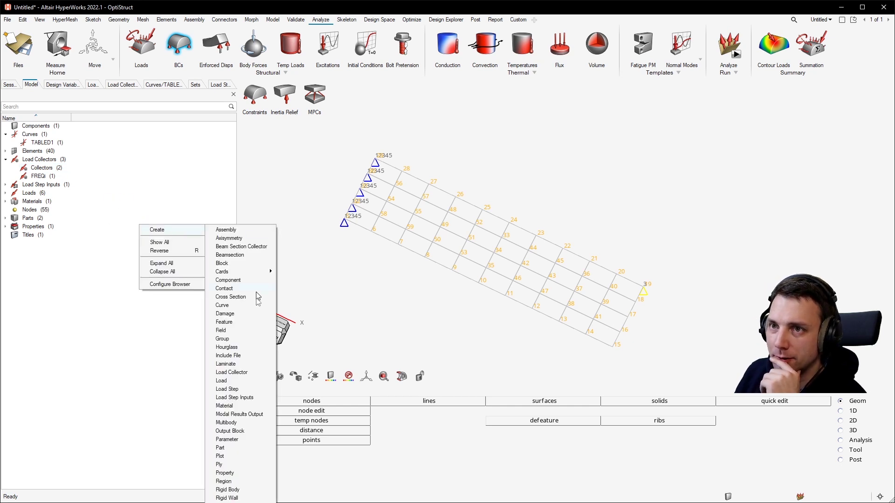
{"action": "left_click", "coordinate": [261, 398]}
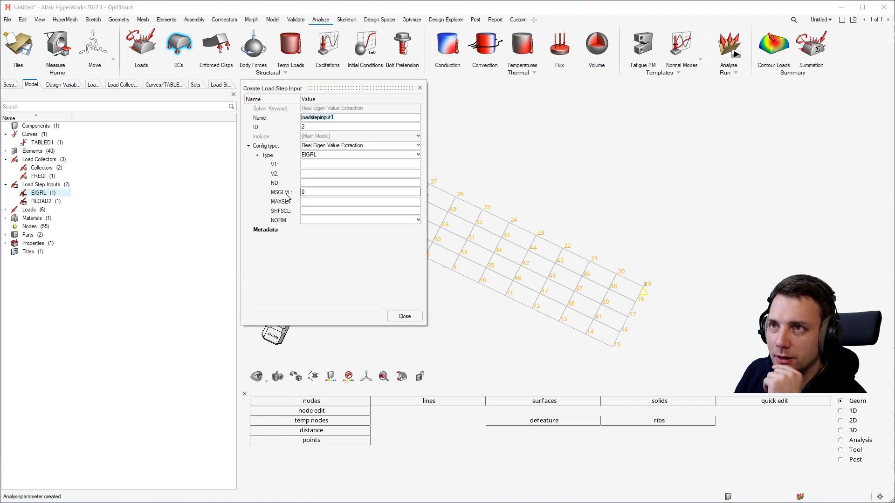
{"action": "left_click", "coordinate": [314, 166]}
{"action": "left_click", "coordinate": [310, 154]}
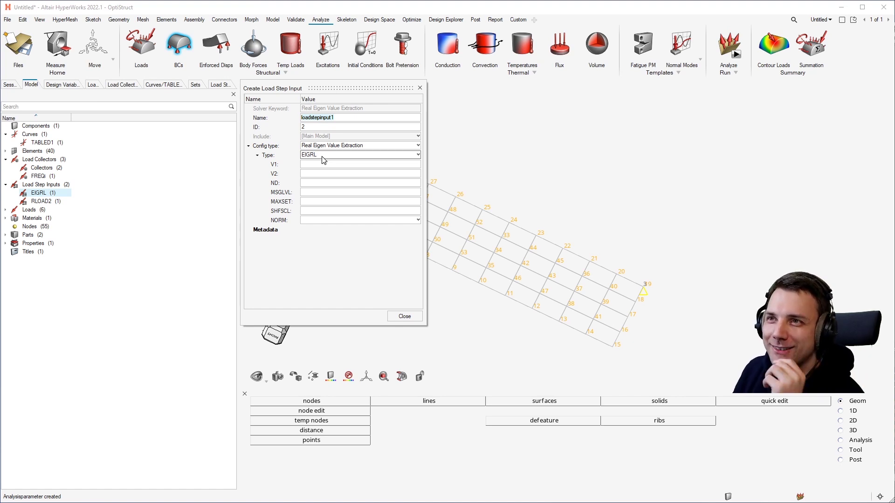
{"action": "left_click", "coordinate": [323, 183]}
{"action": "left_click", "coordinate": [324, 202]}
{"action": "type", "text": "8"}
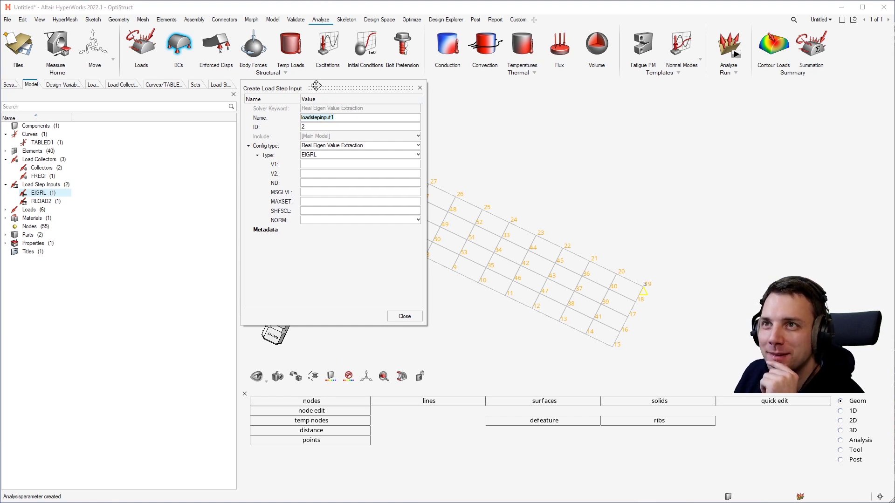
{"action": "type", "text": "eigrl"}
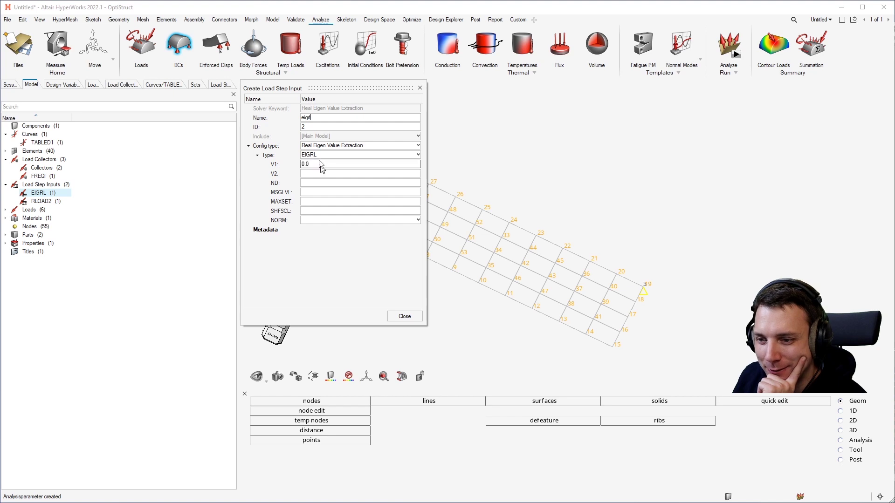
{"action": "left_click", "coordinate": [356, 147]}
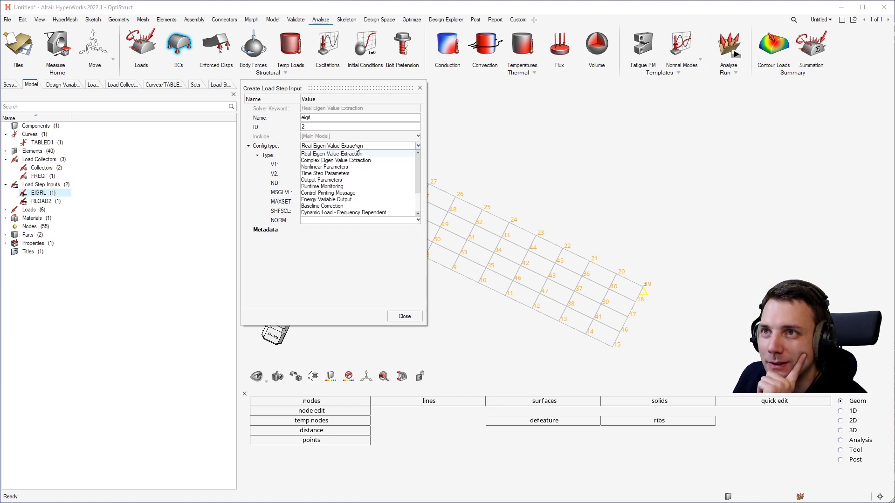
{"action": "left_click", "coordinate": [355, 148]}
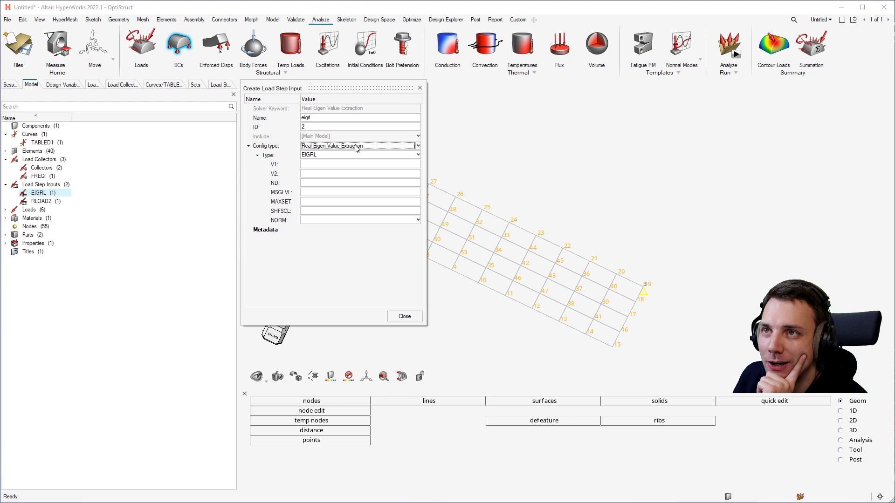
Step: Set V1 to 0.0 and V2 to 1000 for the eigrl load step input, and close its dialog
{"action": "left_click", "coordinate": [342, 165]}
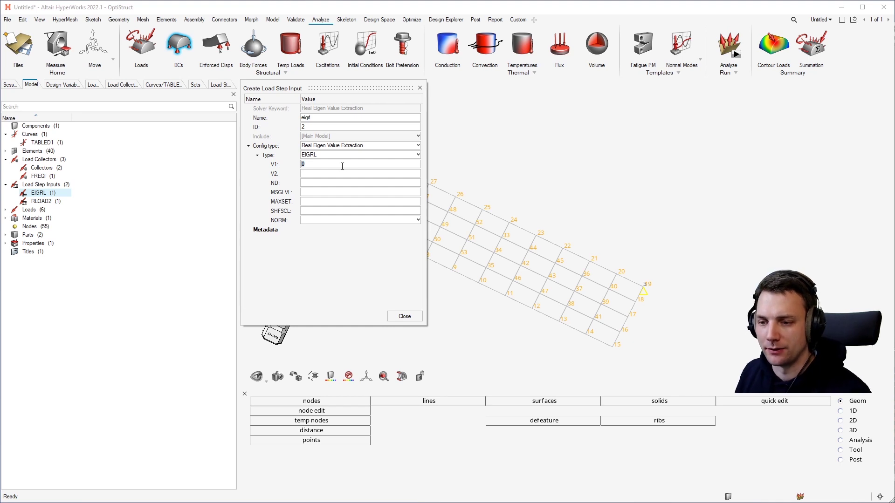
{"action": "left_click", "coordinate": [347, 174]}
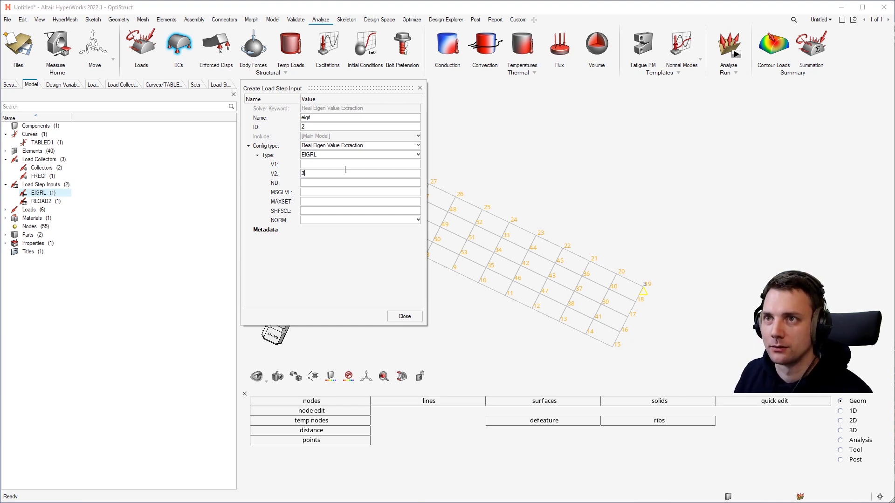
{"action": "left_click", "coordinate": [332, 165]}
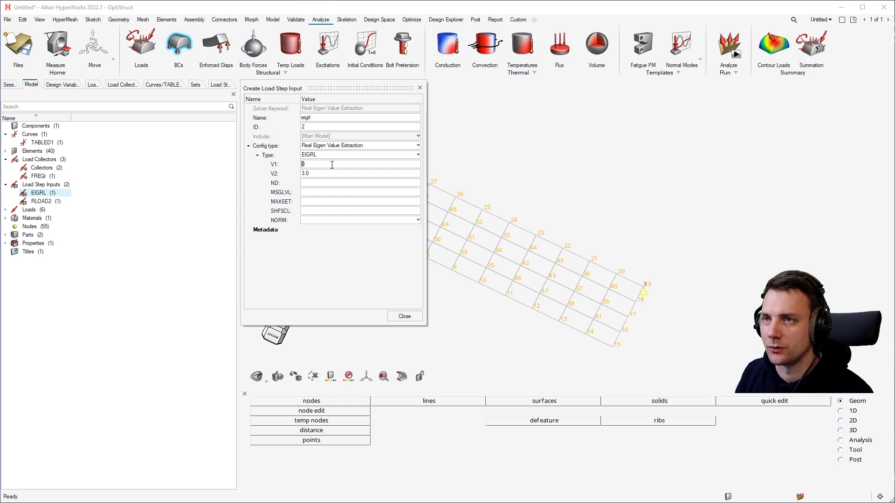
{"action": "double_click", "coordinate": [344, 174]}
{"action": "type", "text": "1"}
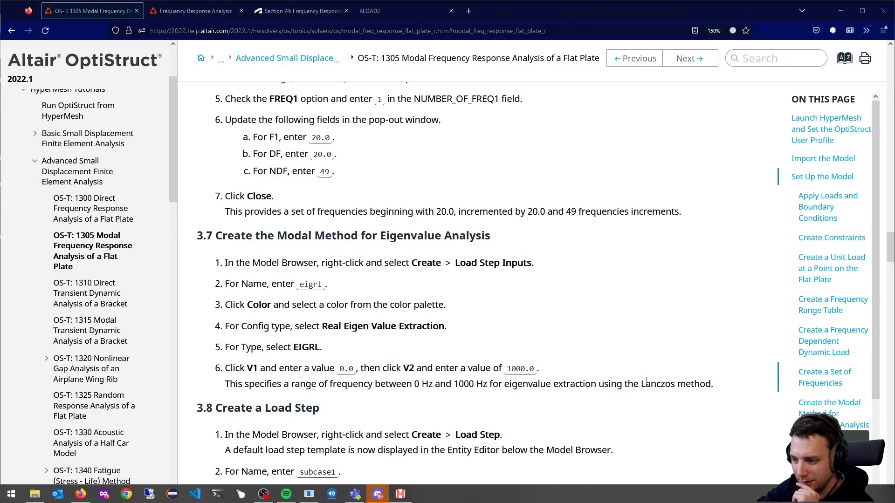
{"action": "double_click", "coordinate": [657, 381]}
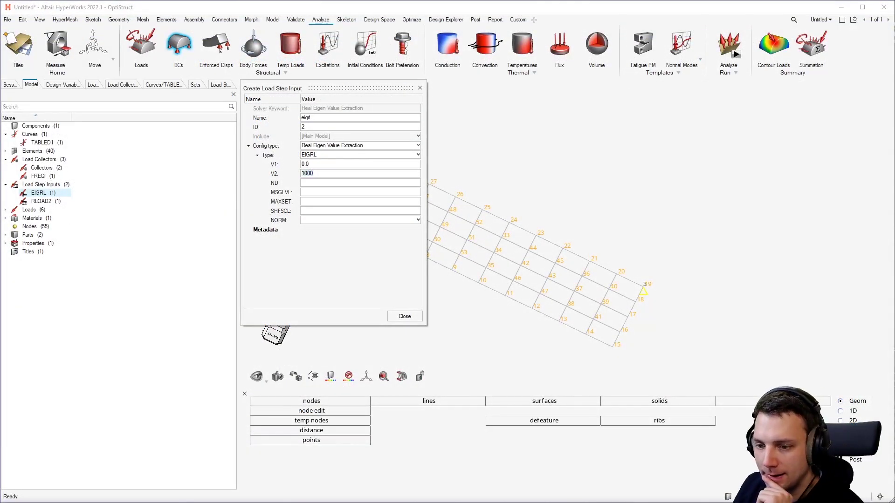
{"action": "left_click", "coordinate": [404, 317]}
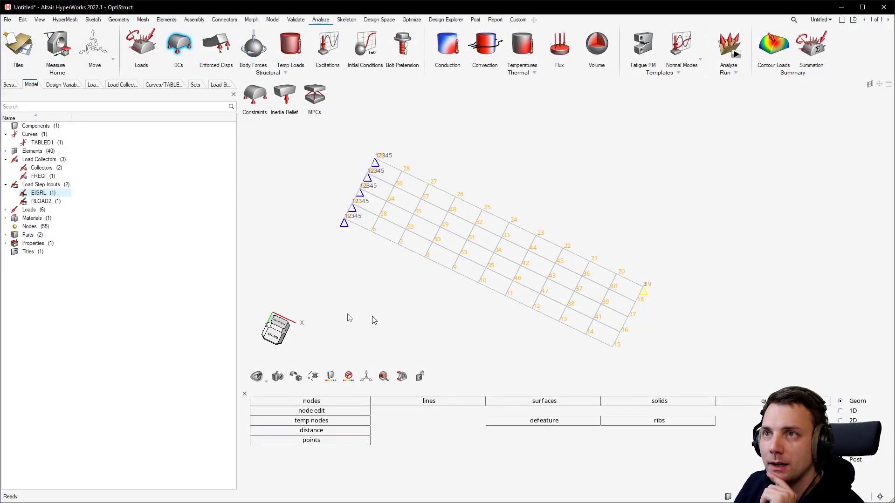
Step: Create a load step with the analysis type Freq. resp (modal)
{"action": "right_click", "coordinate": [82, 269]}
{"action": "mouse_move", "coordinate": [117, 275]}
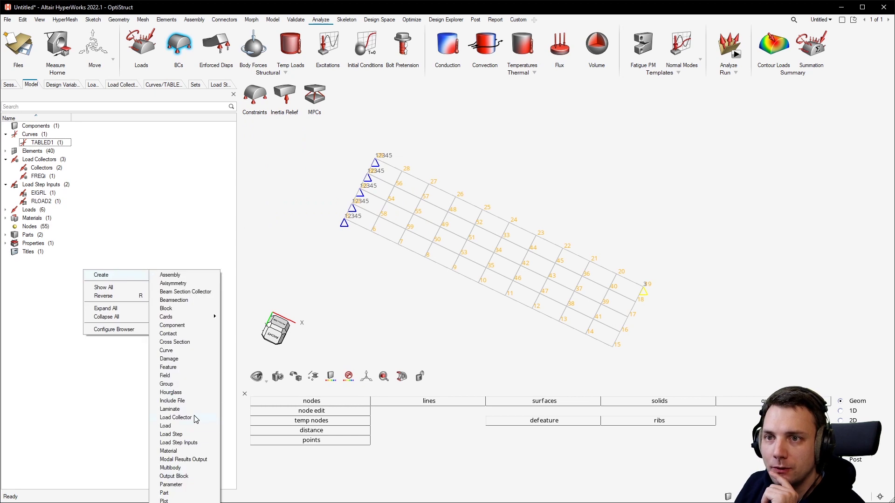
{"action": "left_click", "coordinate": [191, 434]}
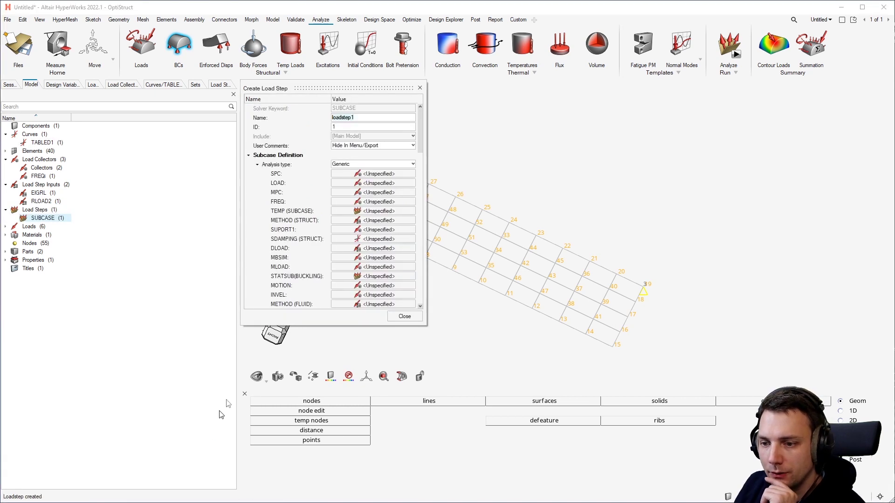
{"action": "left_click", "coordinate": [353, 165]}
{"action": "scroll", "coordinate": [380, 219], "scroll_direction": "up", "scroll_amount": 4}
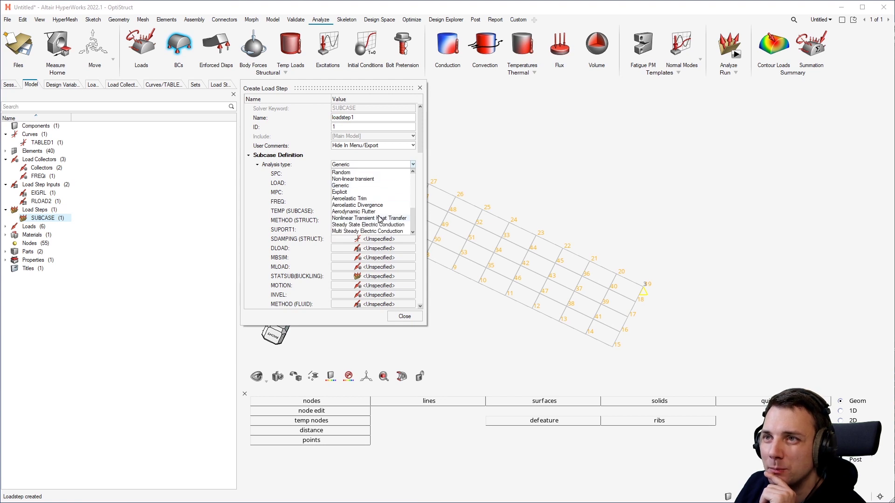
{"action": "scroll", "coordinate": [380, 219], "scroll_direction": "up", "scroll_amount": 4}
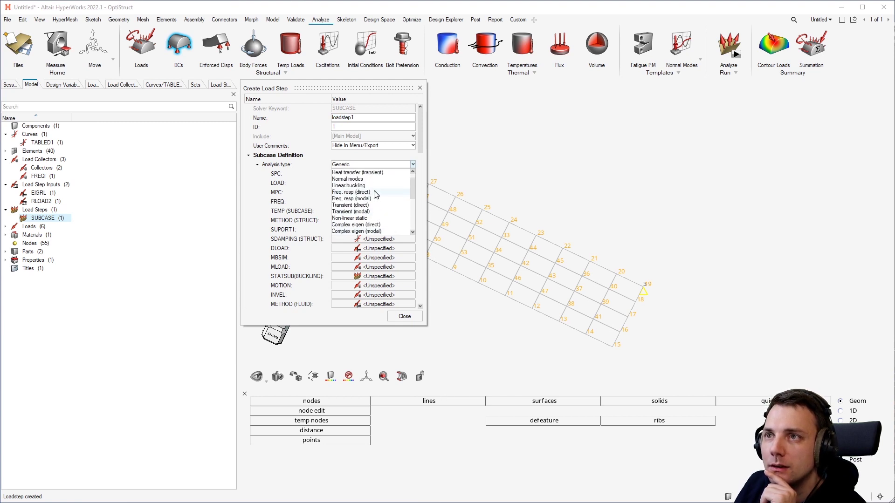
{"action": "left_click", "coordinate": [373, 199]}
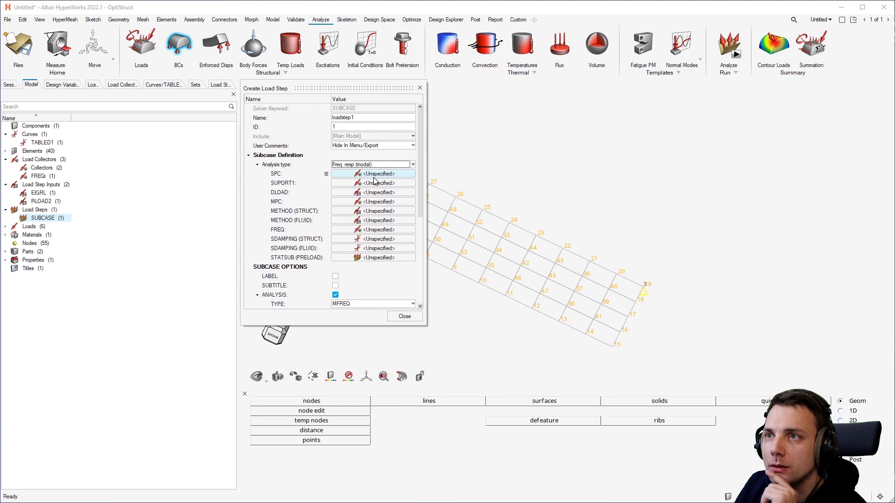
Step: Assign the spcs load collector as the SPC and rload2 as the DLOAD of the modal frequency response load step
{"action": "left_click", "coordinate": [376, 174]}
{"action": "left_click", "coordinate": [378, 180]}
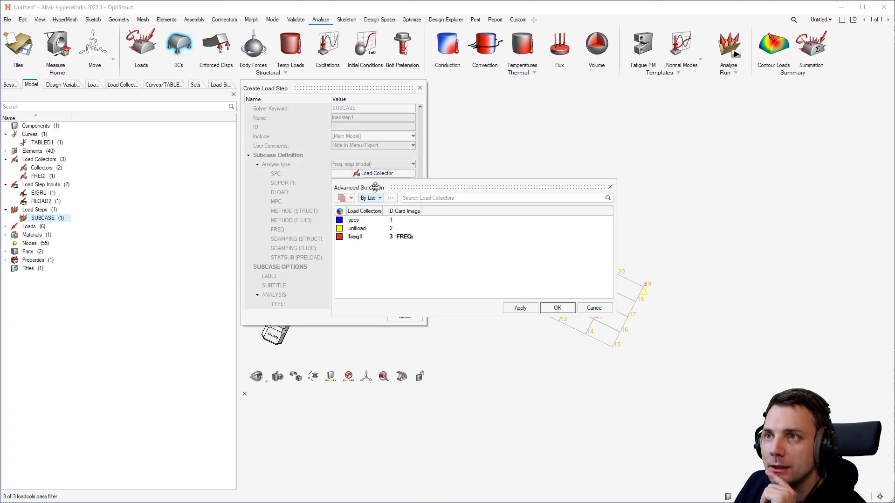
{"action": "left_click", "coordinate": [360, 222]}
{"action": "left_click", "coordinate": [557, 308]}
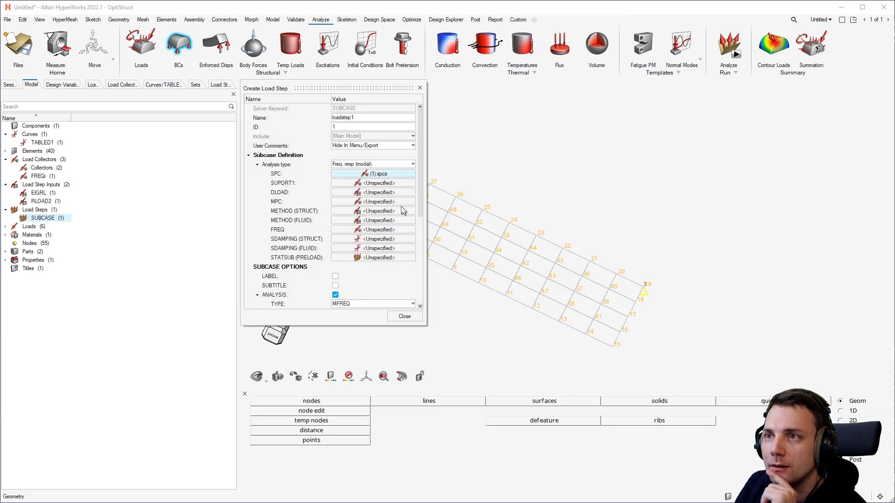
{"action": "left_click", "coordinate": [376, 193]}
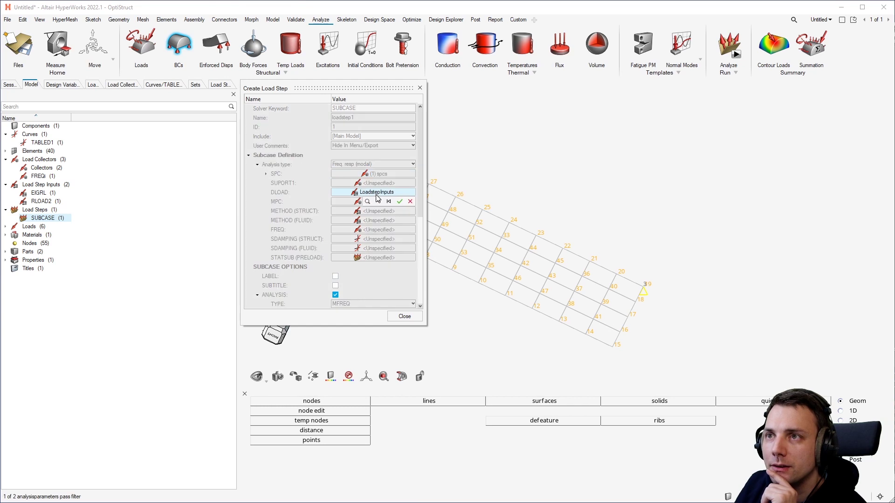
{"action": "left_click", "coordinate": [378, 201]}
{"action": "left_click", "coordinate": [354, 238]}
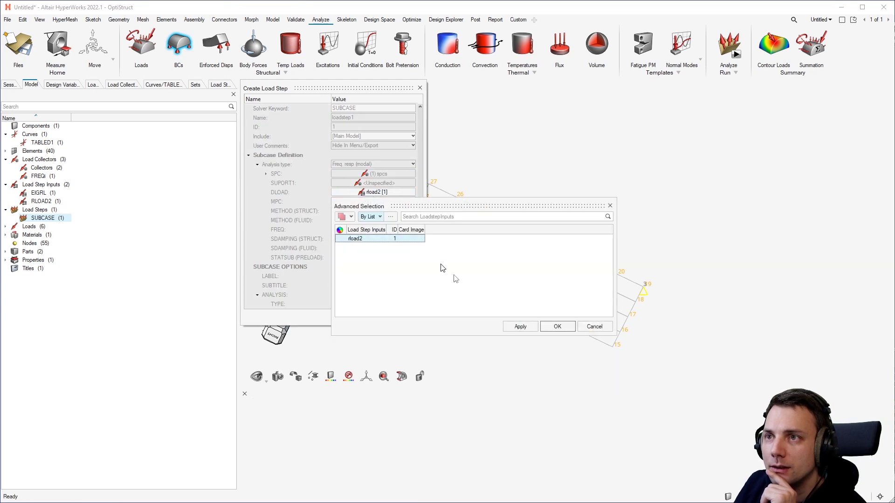
{"action": "left_click", "coordinate": [548, 327]}
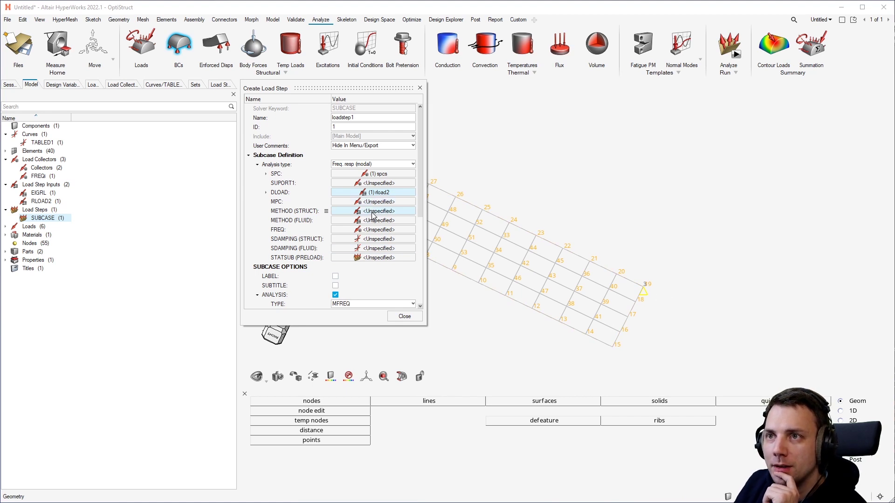
Step: Assign freq1 as the FREQ and eigrl as the METHOD (STRUCT) of the load step, and close its dialog
{"action": "left_click", "coordinate": [366, 229]}
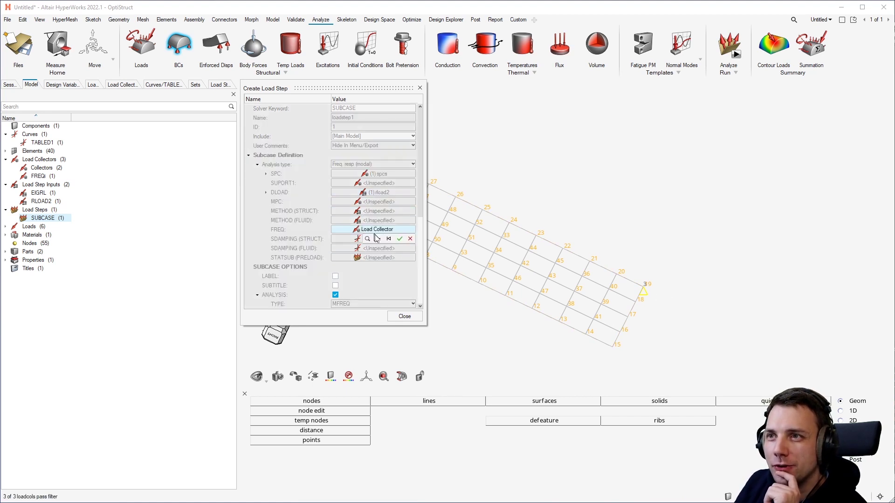
{"action": "left_click", "coordinate": [378, 238]}
{"action": "left_click", "coordinate": [361, 292]}
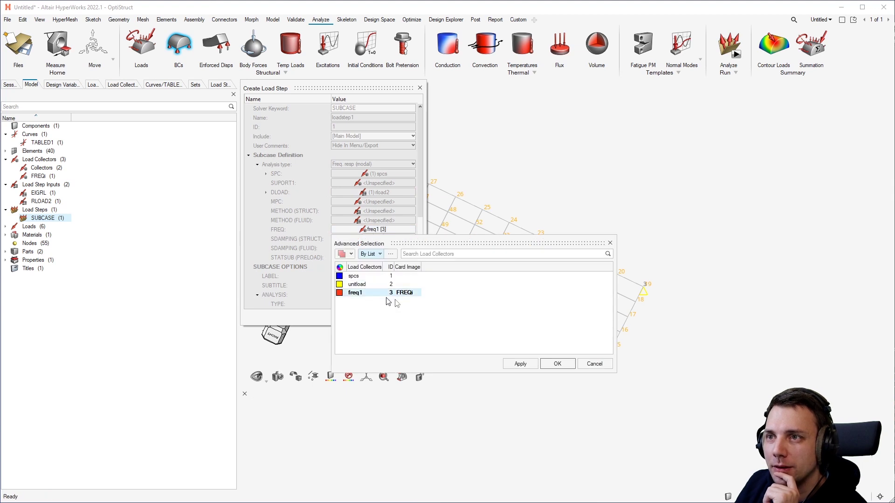
{"action": "left_click", "coordinate": [558, 364]}
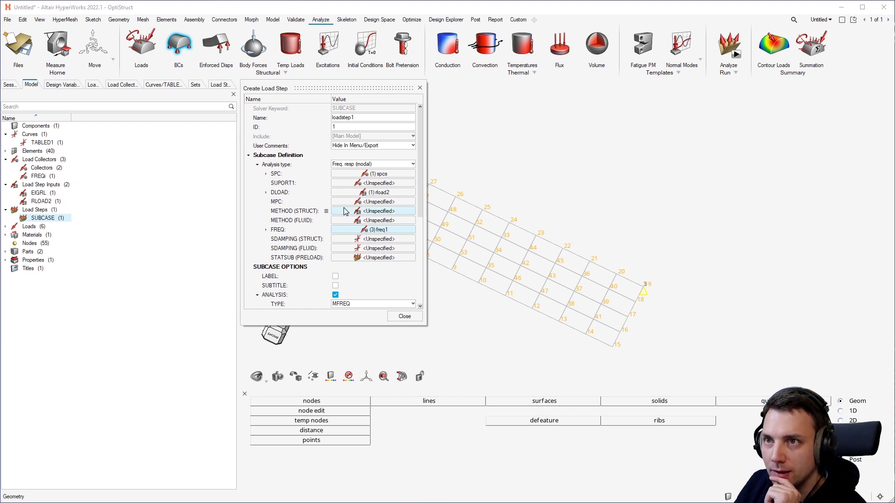
{"action": "left_click", "coordinate": [381, 211]}
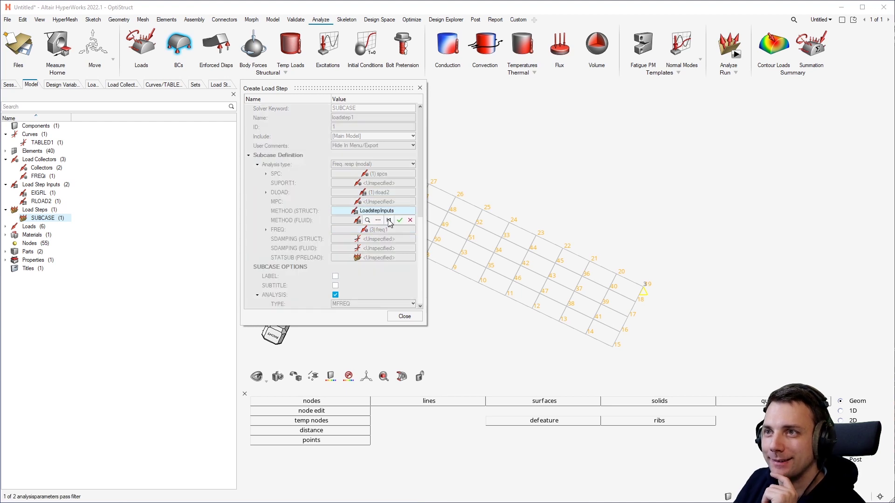
{"action": "left_click", "coordinate": [378, 220]}
{"action": "left_click", "coordinate": [389, 259]}
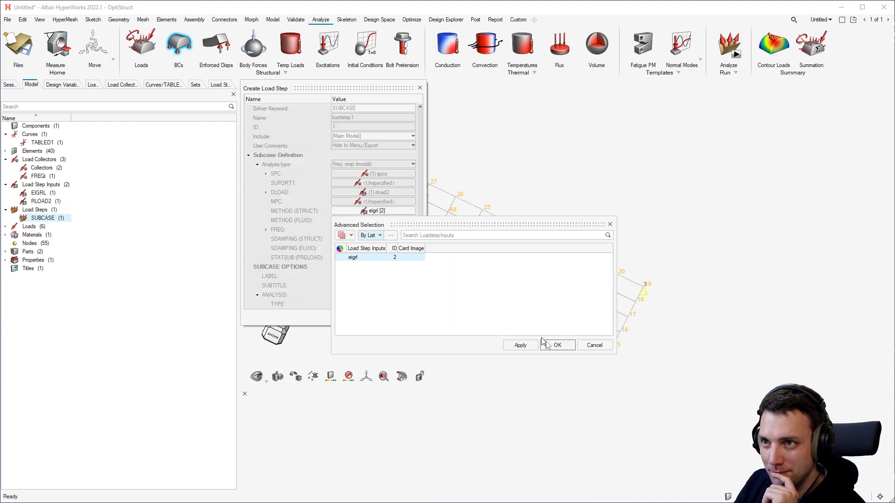
{"action": "left_click", "coordinate": [557, 344]}
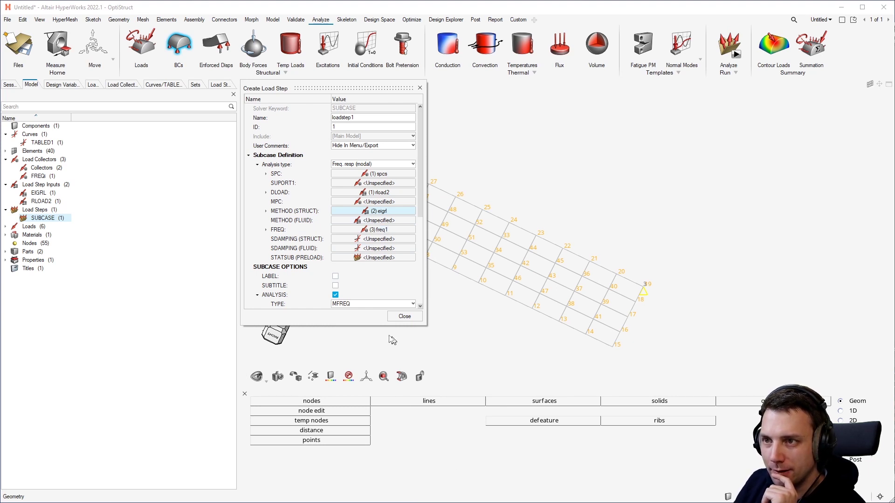
{"action": "left_click", "coordinate": [404, 316]}
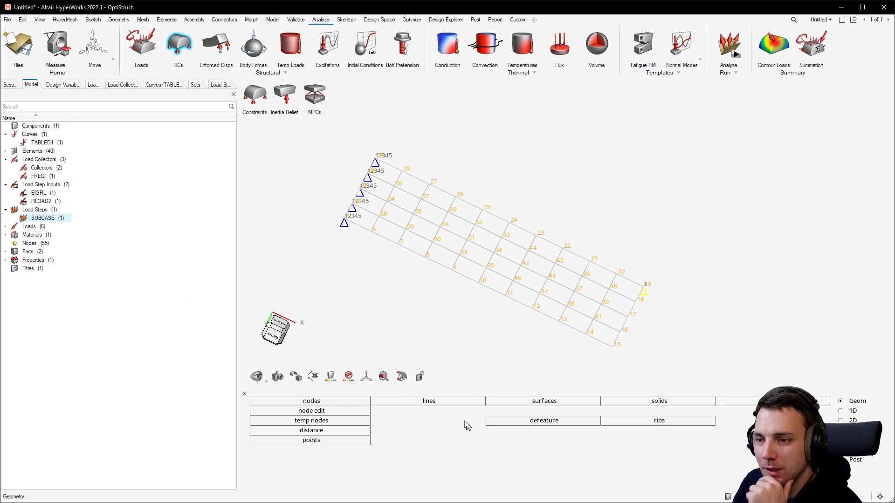
{"action": "right_click", "coordinate": [138, 309]}
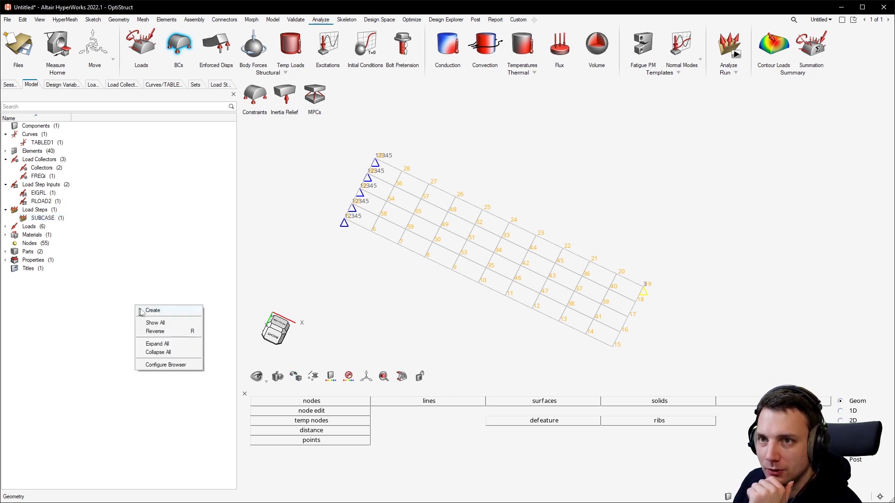
{"action": "mouse_move", "coordinate": [166, 311]}
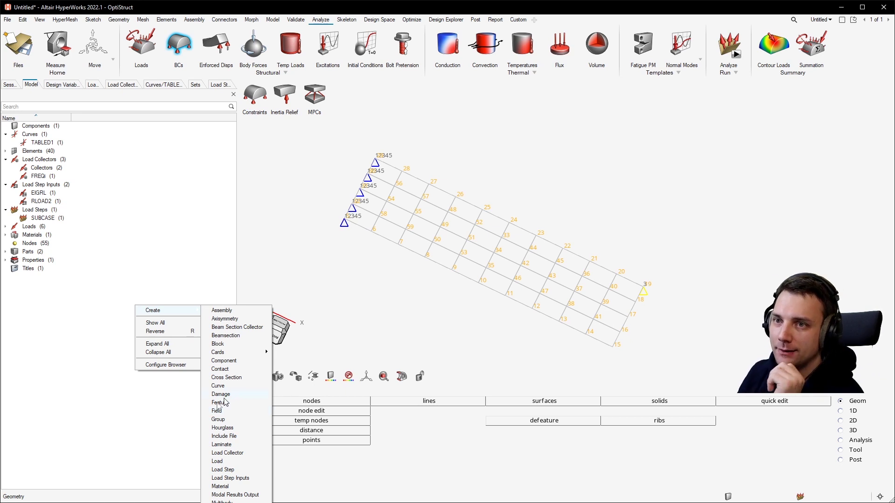
{"action": "left_click", "coordinate": [146, 425]}
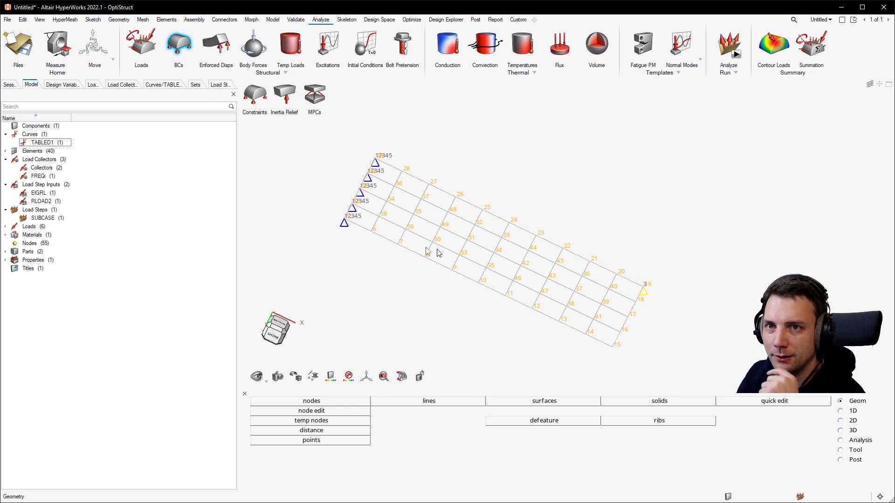
Step: Create a set with no card image, a non-ordered set type and nodes as its entities
{"action": "right_click", "coordinate": [145, 291]}
{"action": "mouse_move", "coordinate": [161, 295]}
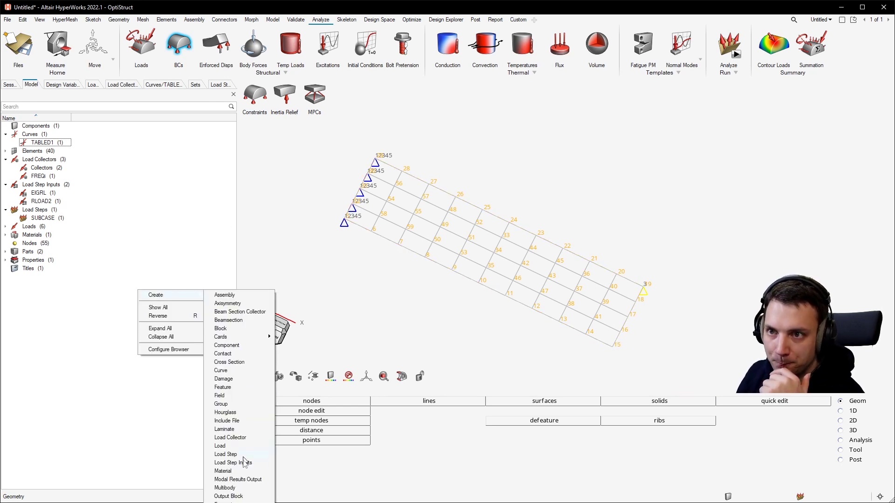
{"action": "left_click", "coordinate": [222, 502]}
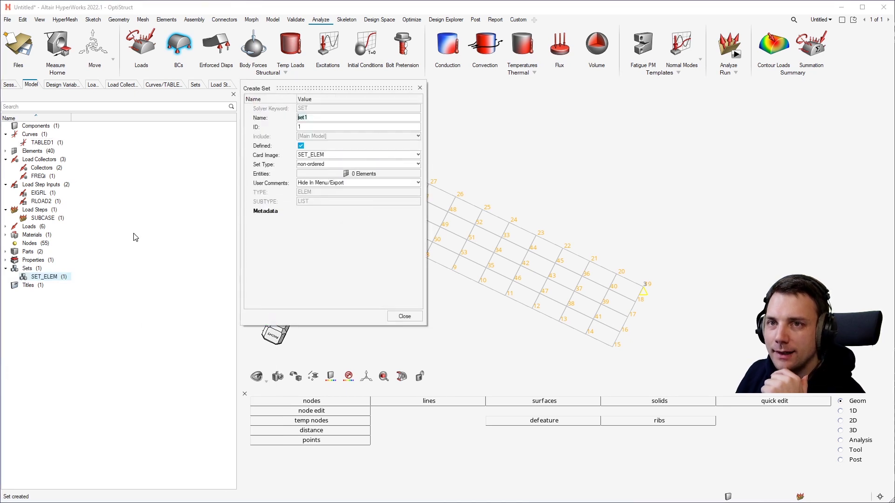
{"action": "left_click", "coordinate": [334, 154]}
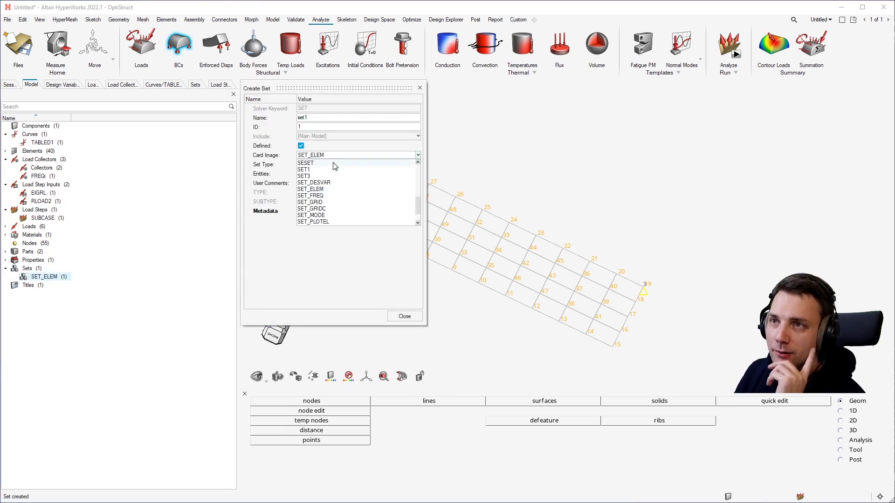
{"action": "scroll", "coordinate": [332, 170], "scroll_direction": "up", "scroll_amount": 3}
{"action": "left_click", "coordinate": [325, 168]}
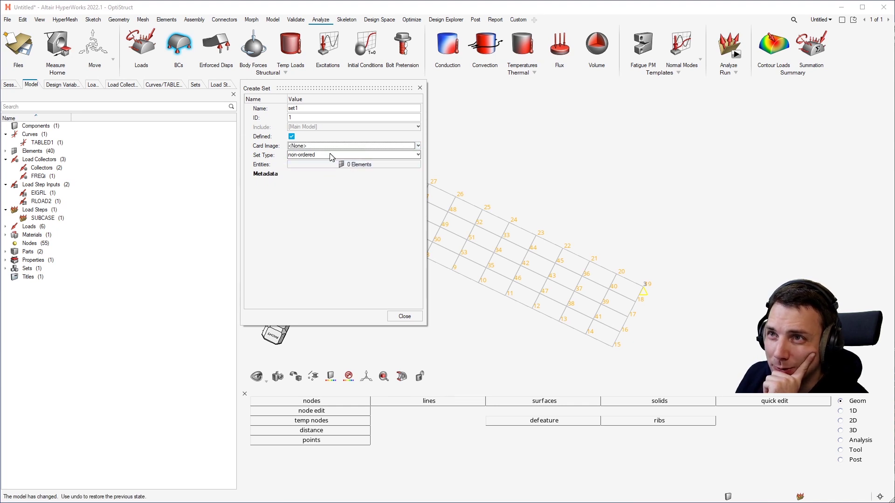
{"action": "left_click", "coordinate": [340, 155]}
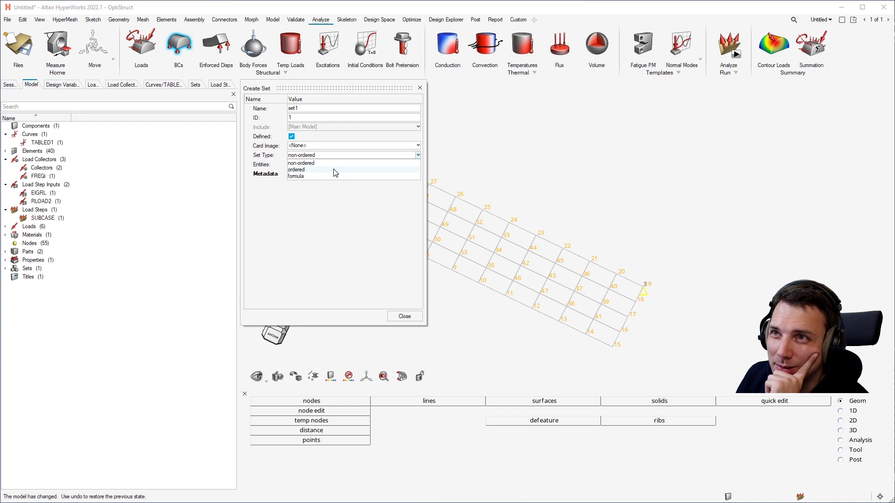
{"action": "left_click", "coordinate": [336, 171]}
{"action": "left_click", "coordinate": [337, 156]}
{"action": "left_click", "coordinate": [334, 163]}
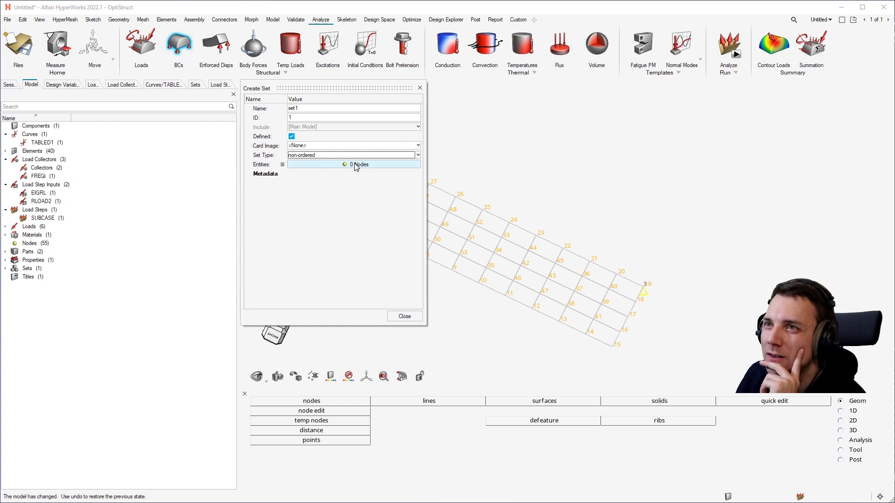
Step: Add nodes 15, 17 and 19 on the plate's free end to the set and close its dialog
{"action": "left_click", "coordinate": [356, 164]}
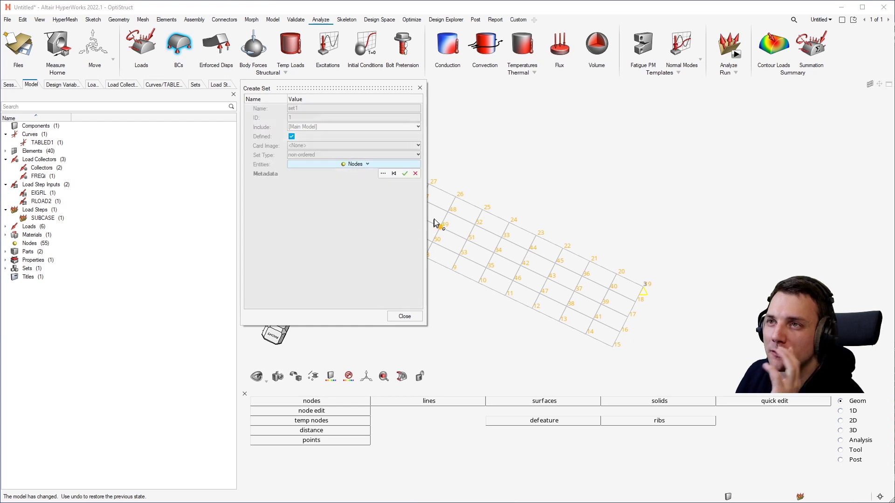
{"action": "left_click", "coordinate": [612, 347]}
{"action": "left_click", "coordinate": [635, 316]}
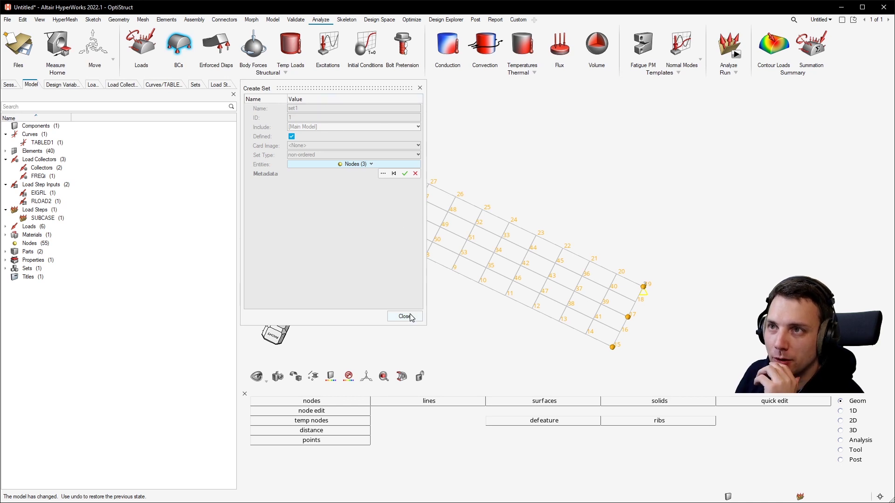
{"action": "left_click", "coordinate": [405, 173]}
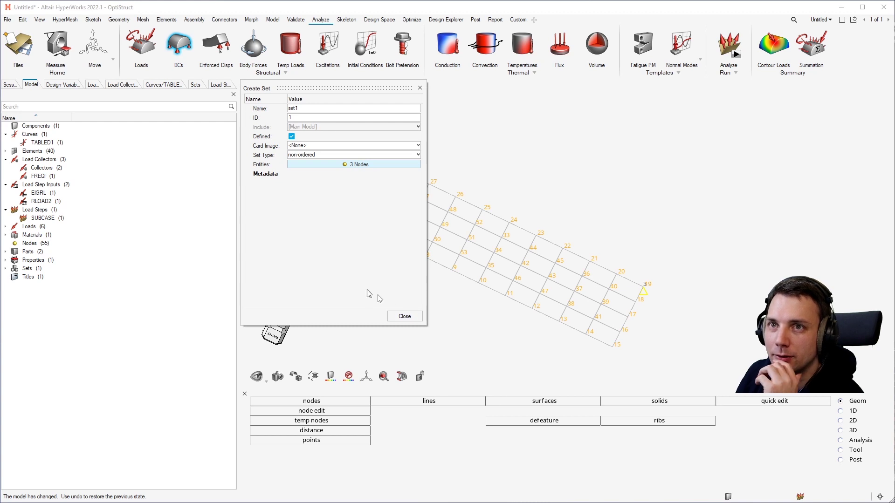
{"action": "left_click", "coordinate": [404, 317]}
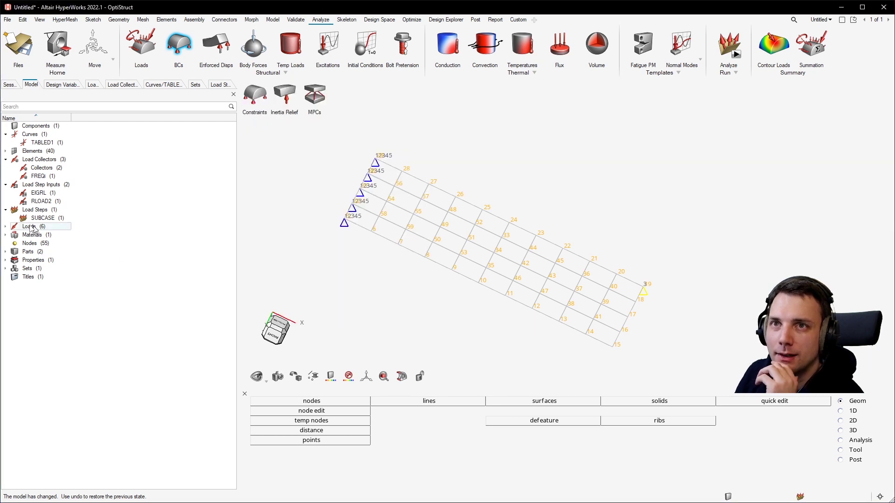
Step: Create a second set of nodes and set its card image to SET1
{"action": "double_click", "coordinate": [36, 268]}
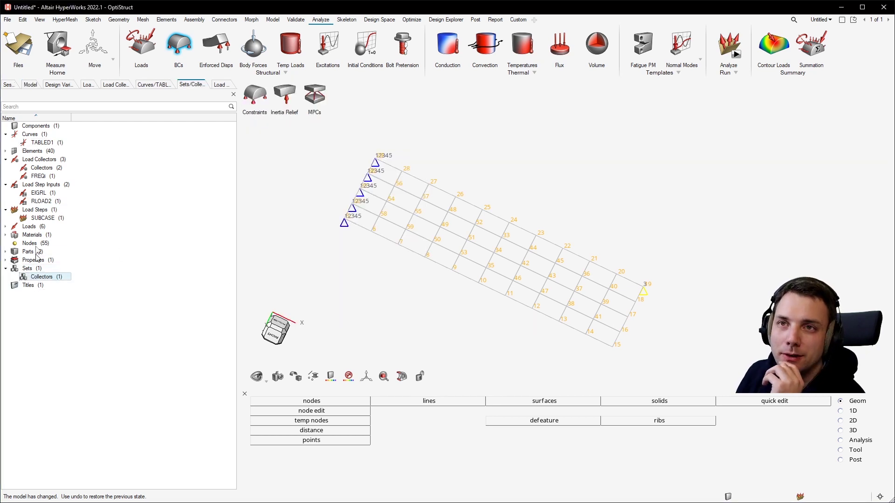
{"action": "left_click", "coordinate": [30, 128]}
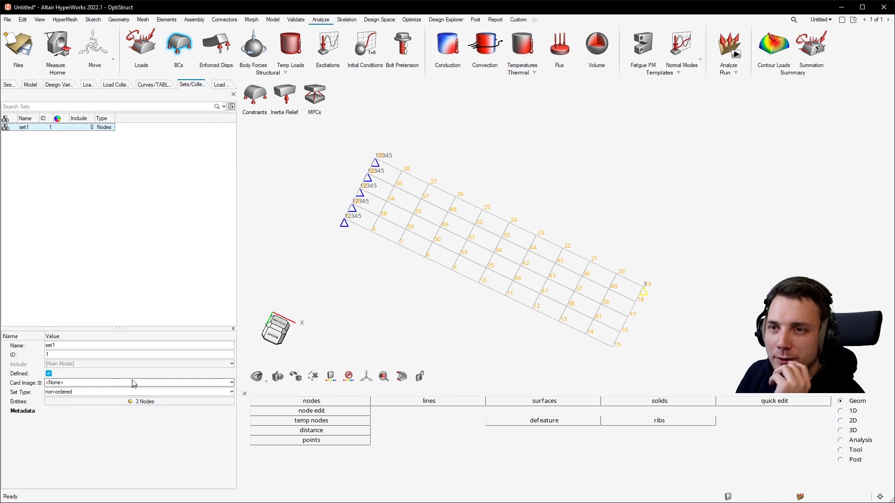
{"action": "right_click", "coordinate": [43, 168]}
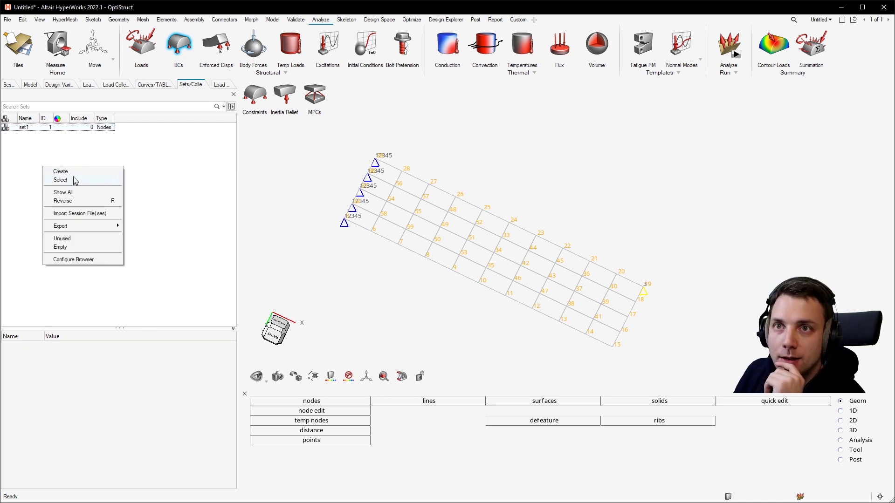
{"action": "left_click", "coordinate": [77, 171]}
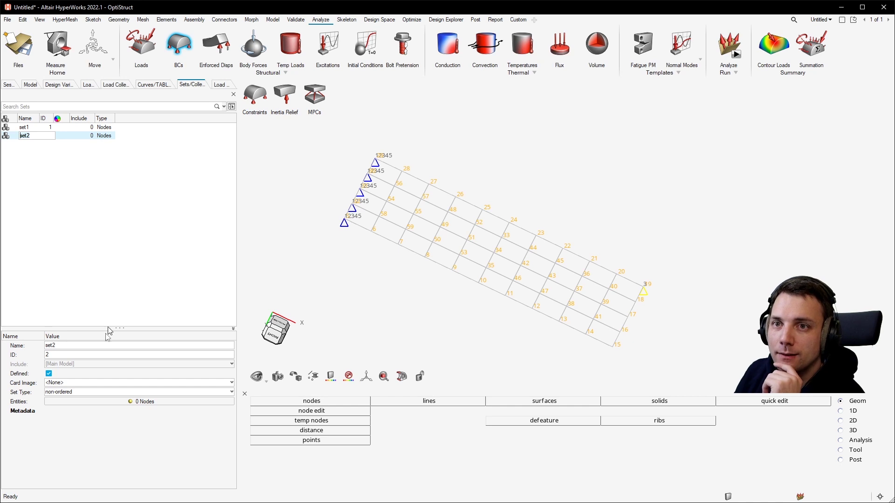
{"action": "left_click", "coordinate": [74, 383]}
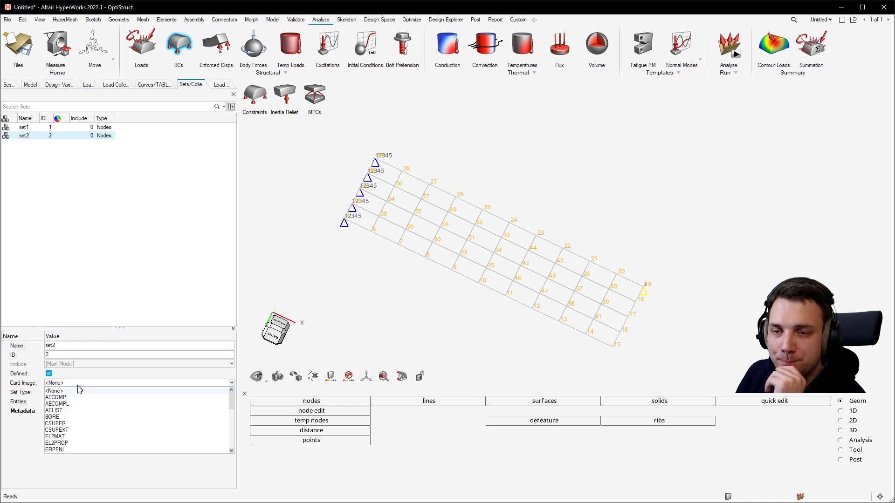
{"action": "scroll", "coordinate": [87, 418], "scroll_direction": "down", "scroll_amount": 10}
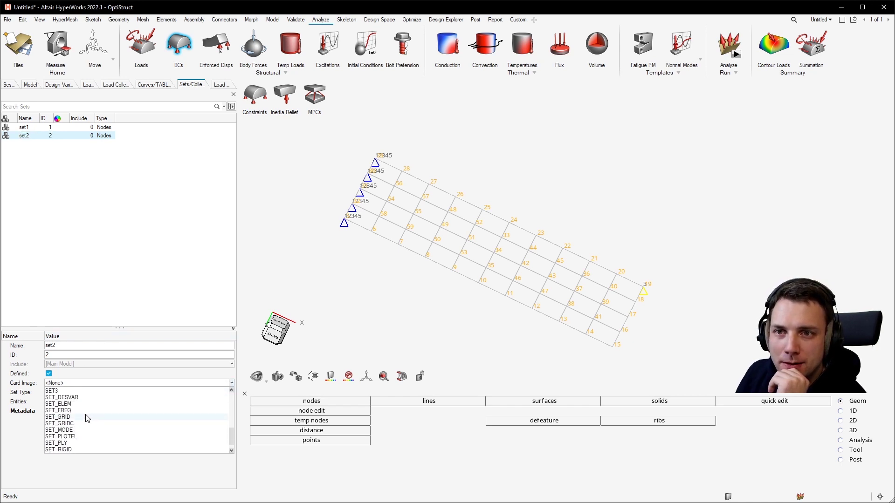
{"action": "left_click", "coordinate": [85, 411]}
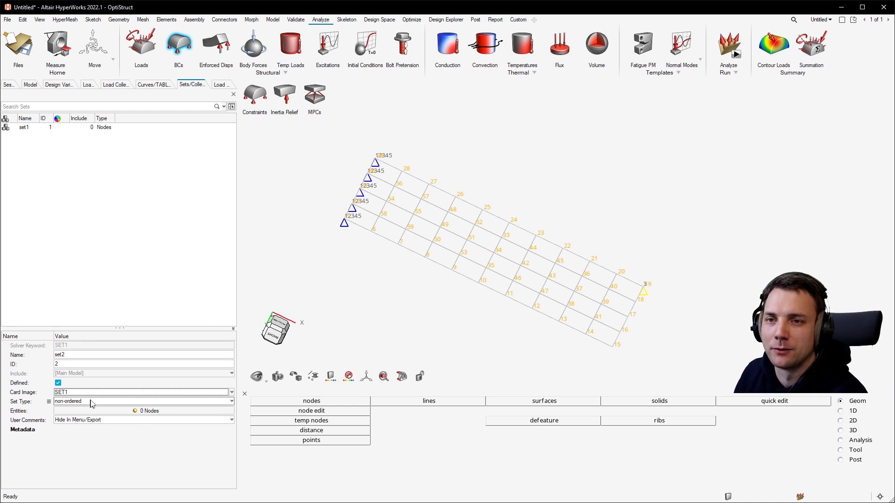
Step: Assign the corner and middle nodes 15, 17 and 19 of the plate's free end to set2
{"action": "left_click", "coordinate": [134, 411]}
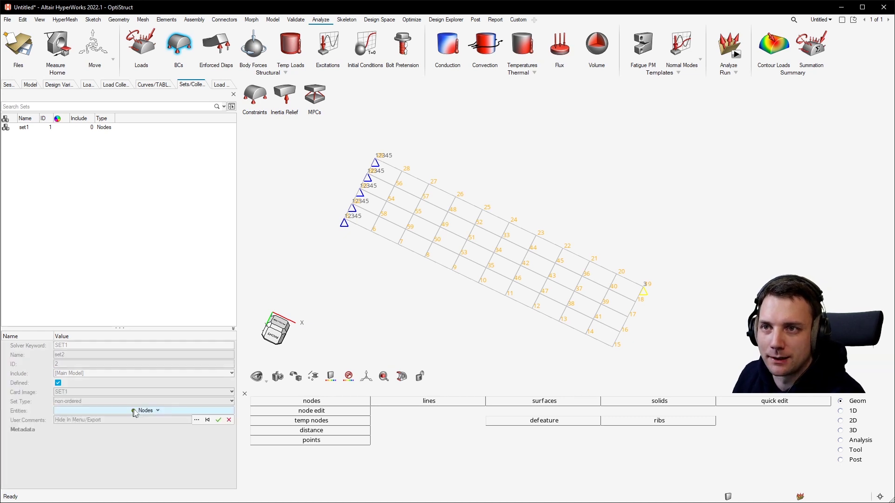
{"action": "left_click", "coordinate": [612, 347]}
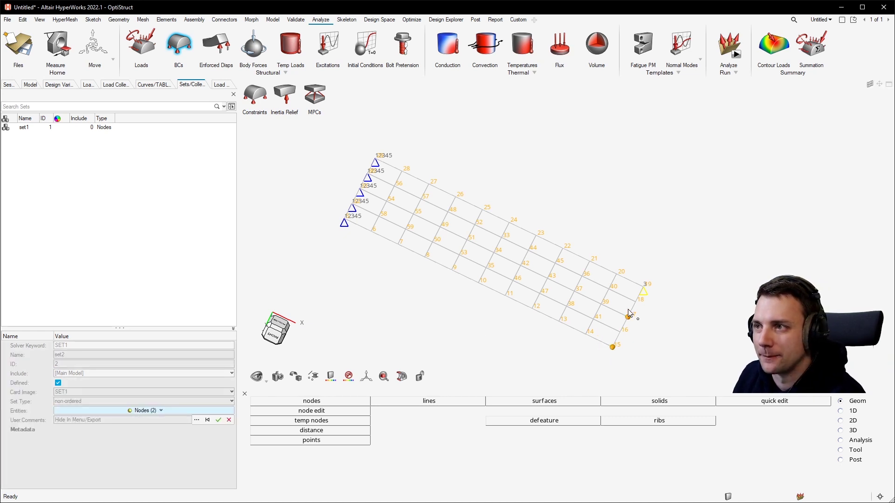
{"action": "left_click", "coordinate": [644, 287]}
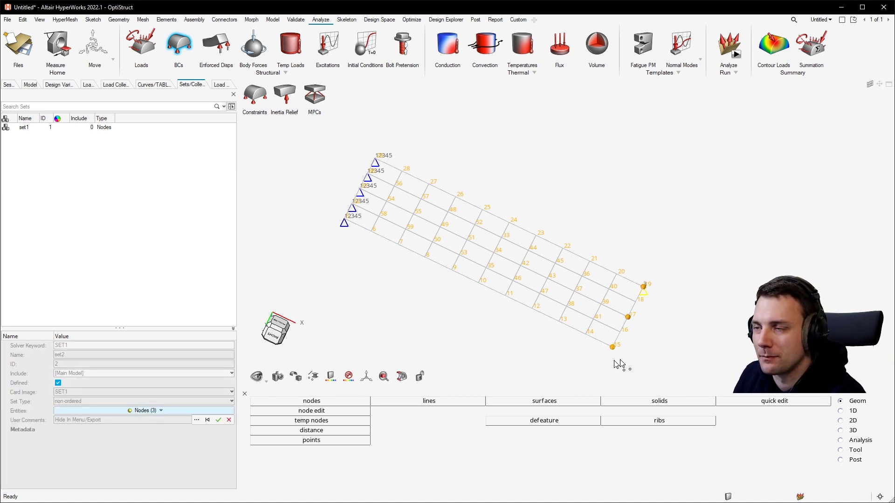
{"action": "left_click", "coordinate": [218, 419]}
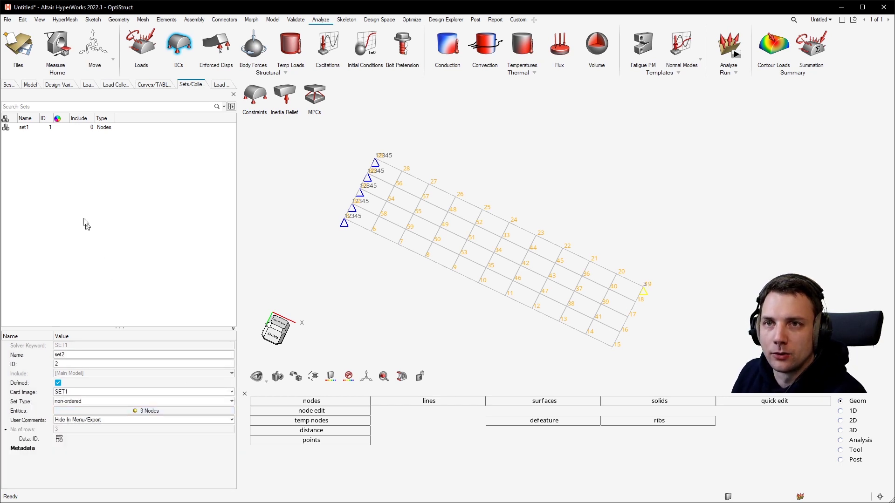
{"action": "left_click", "coordinate": [101, 182]}
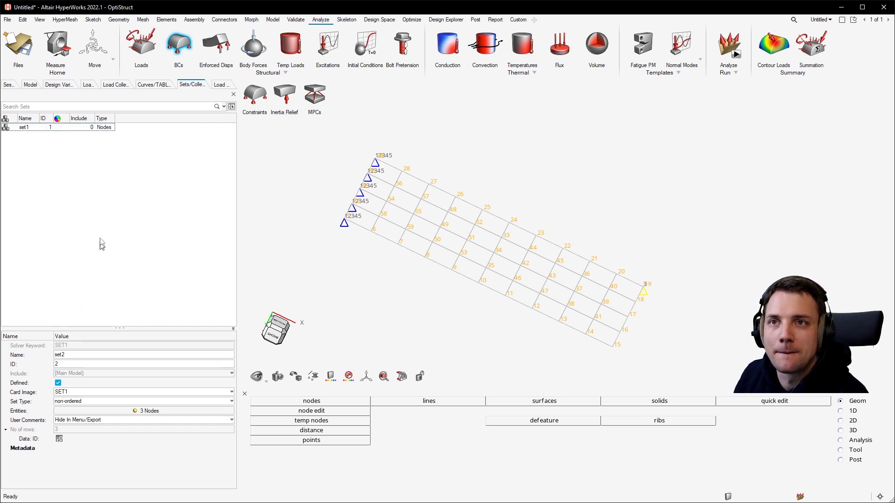
Step: Review the sets defined in the model and return to the model overview
{"action": "left_click", "coordinate": [9, 85]}
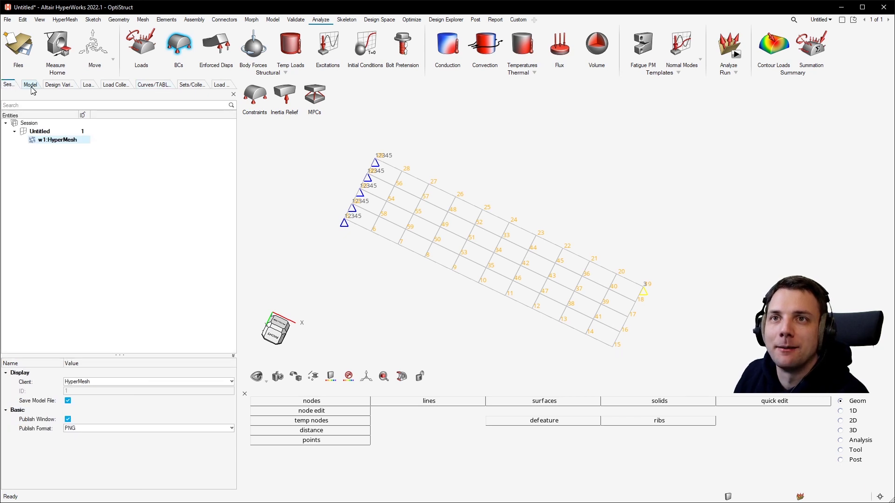
{"action": "left_click", "coordinate": [31, 87]}
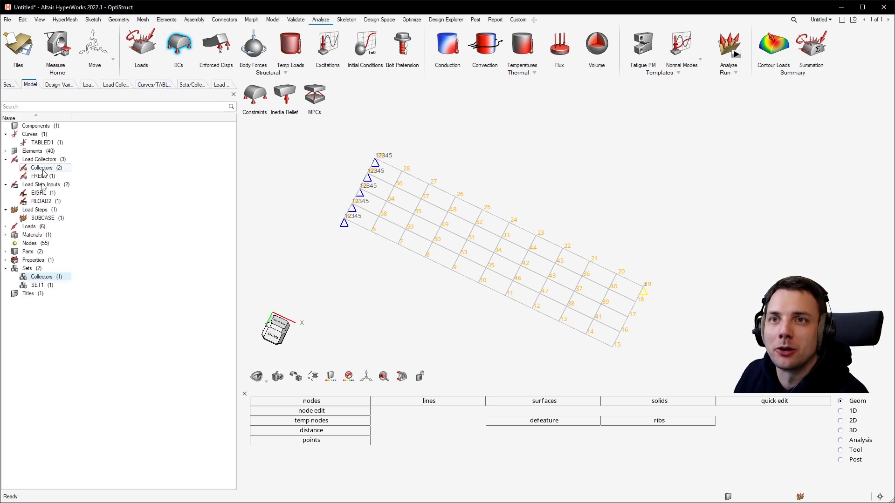
{"action": "double_click", "coordinate": [34, 271]}
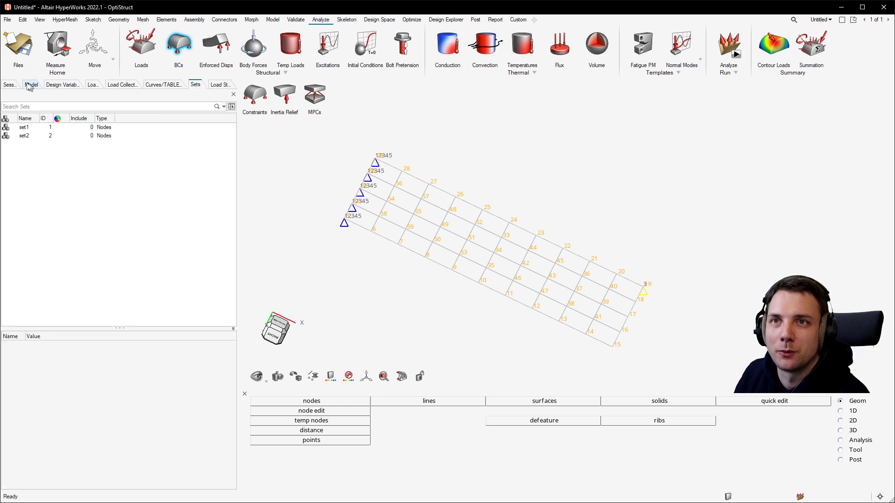
{"action": "left_click", "coordinate": [10, 85]}
{"action": "left_click", "coordinate": [32, 86]}
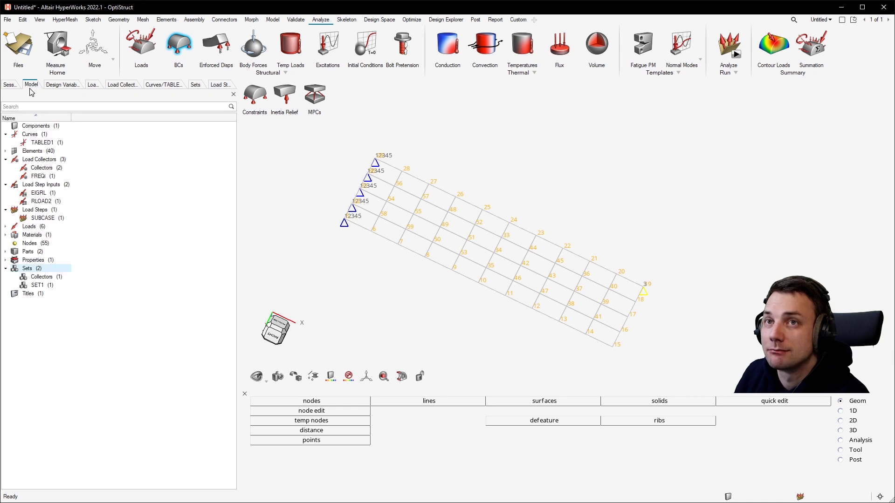
{"action": "left_click", "coordinate": [46, 285]}
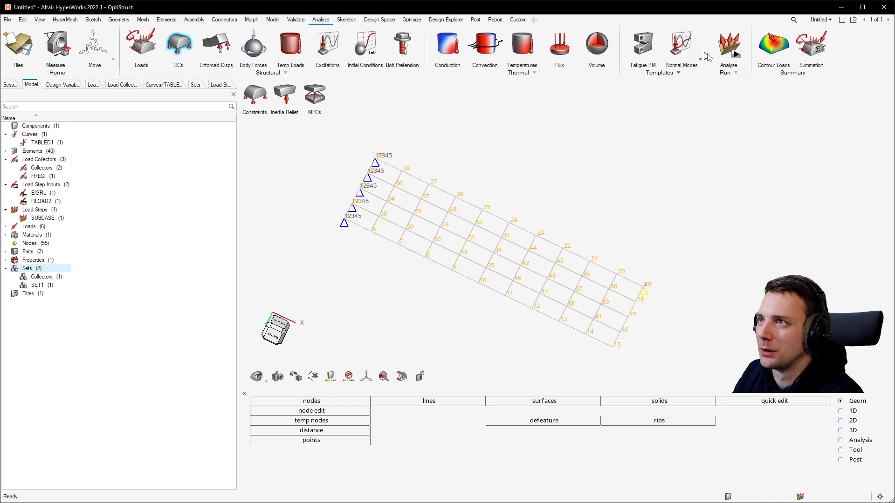
Step: Open the GLOBAL_OUTPUT_REQUEST card from the control cards
{"action": "left_click", "coordinate": [735, 73]}
{"action": "left_click", "coordinate": [757, 110]}
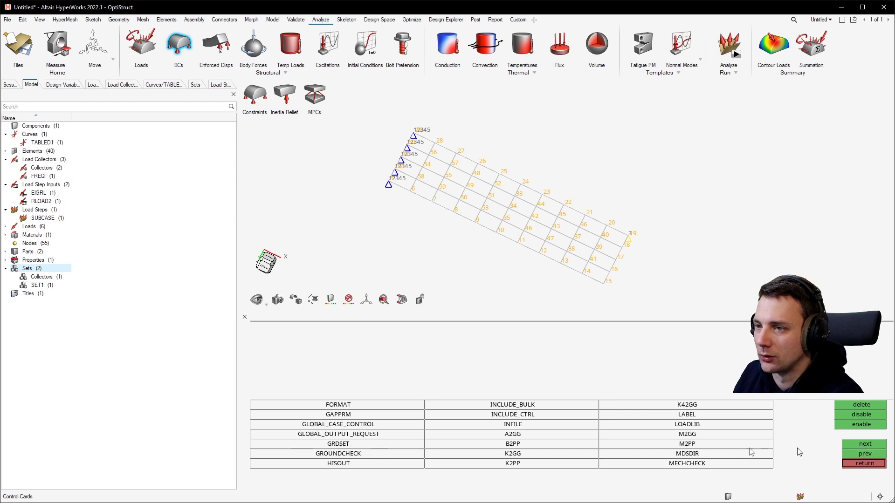
{"action": "left_click", "coordinate": [855, 445]}
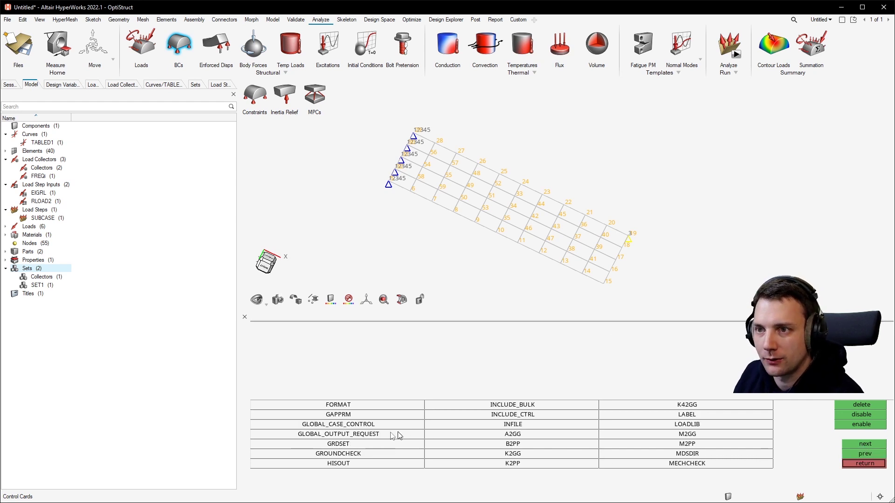
{"action": "left_click", "coordinate": [340, 434]}
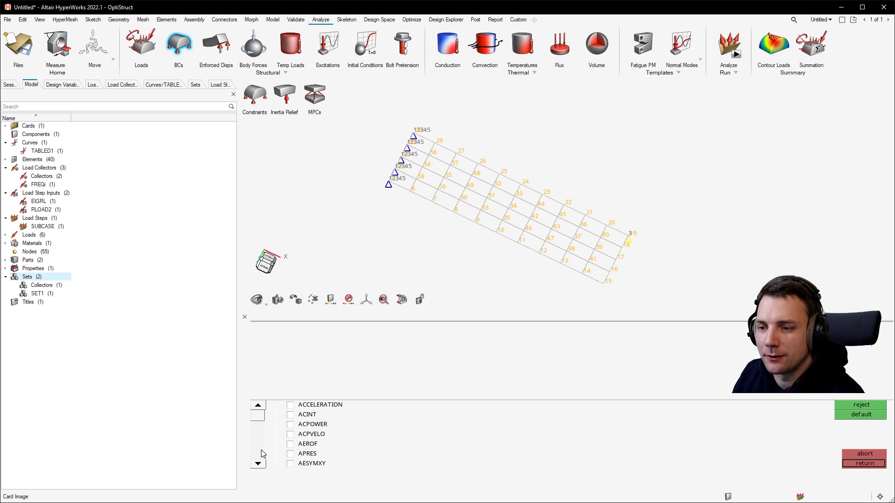
Step: Enable the DISPLACEMENT result in the global output request
{"action": "left_click", "coordinate": [257, 463]}
{"action": "left_click", "coordinate": [262, 462]}
{"action": "left_click", "coordinate": [262, 461]}
{"action": "left_click", "coordinate": [261, 462]}
{"action": "left_click", "coordinate": [260, 462]}
{"action": "left_click", "coordinate": [260, 463]}
{"action": "left_click", "coordinate": [318, 428]}
{"action": "left_click", "coordinate": [316, 425]}
{"action": "left_click", "coordinate": [323, 435]}
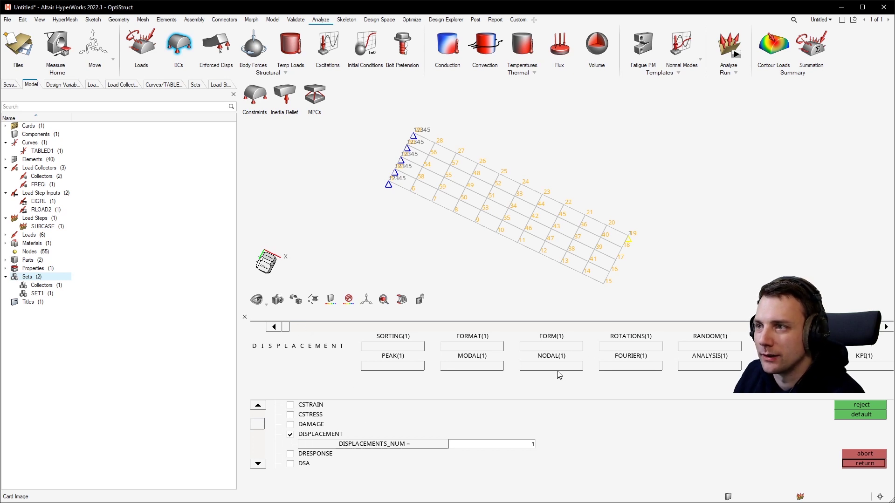
Step: Set the displacement output's FORM to PHASE and its OPTION to SID
{"action": "left_click", "coordinate": [553, 348]}
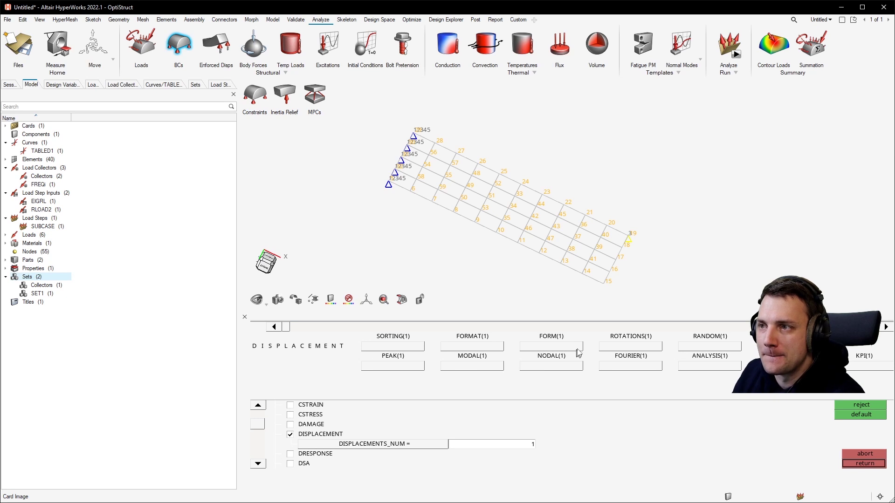
{"action": "left_click", "coordinate": [558, 349]}
{"action": "left_click", "coordinate": [520, 371]}
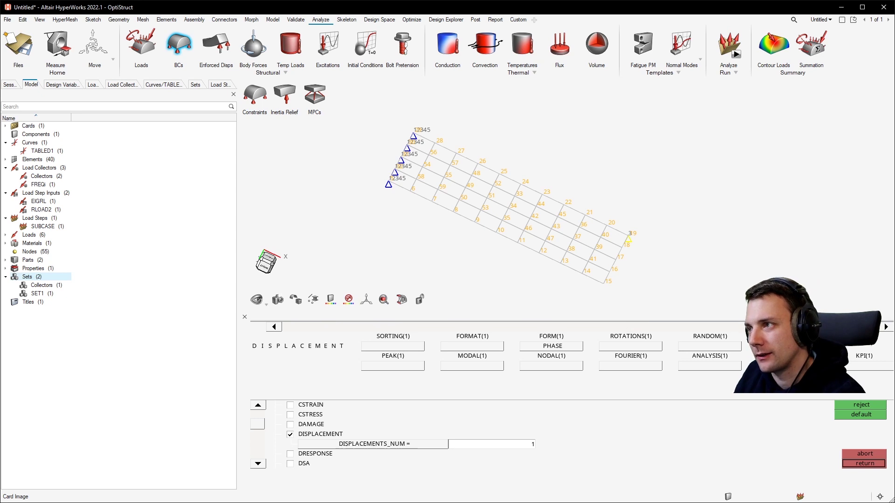
{"action": "left_click", "coordinate": [883, 327]}
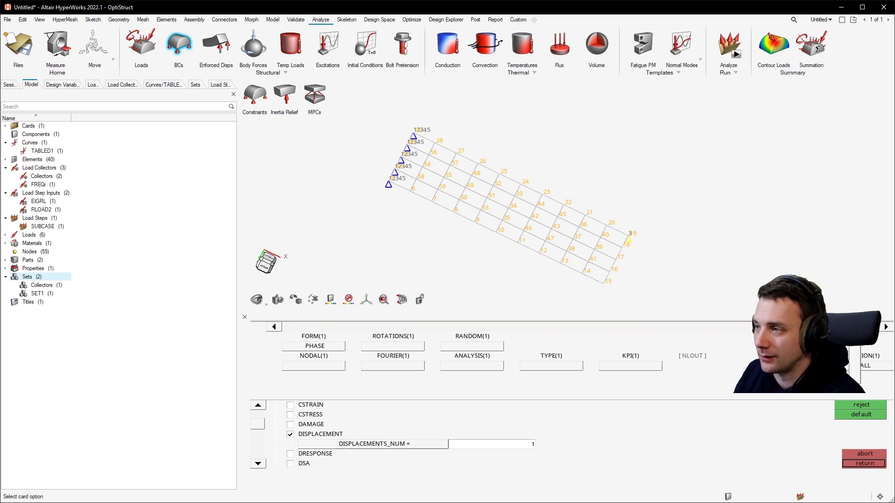
{"action": "left_click", "coordinate": [842, 370]}
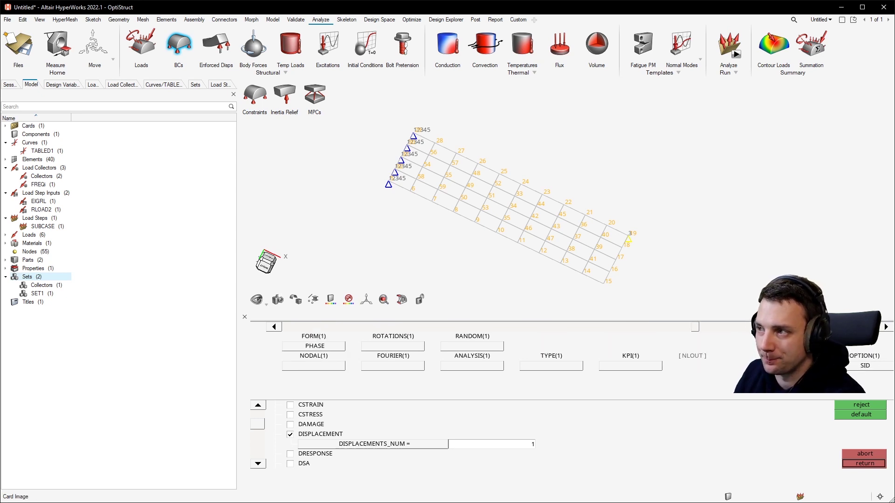
Step: Assign set2 as the SID of the displacement output and close the global output request card
{"action": "left_click_drag", "start_coordinate": [695, 330], "coordinate": [862, 329]}
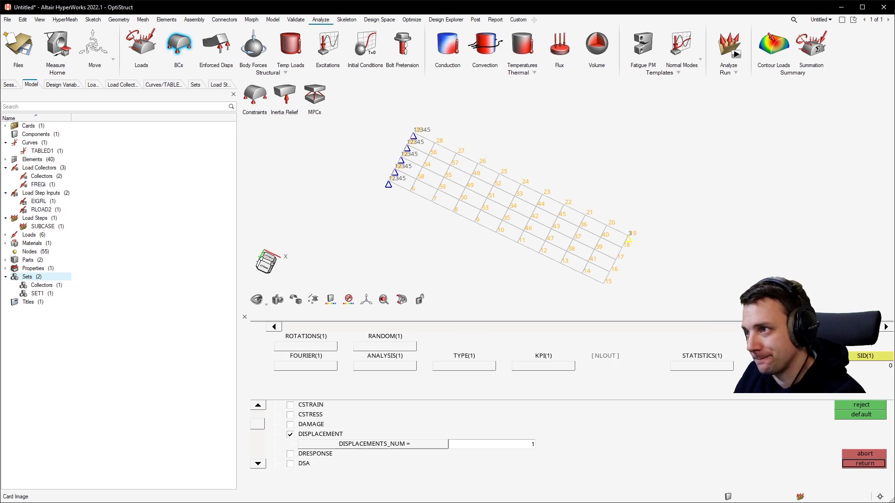
{"action": "left_click", "coordinate": [870, 366]}
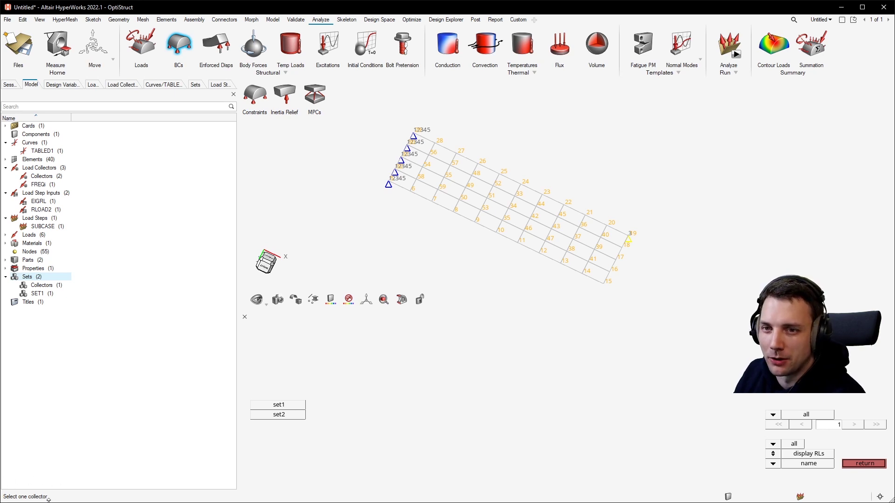
{"action": "left_click", "coordinate": [288, 407]}
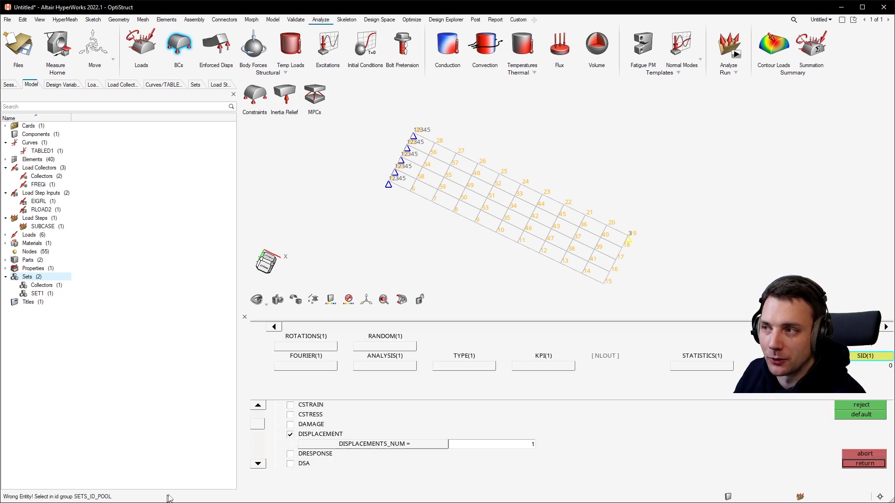
{"action": "left_click", "coordinate": [865, 356]}
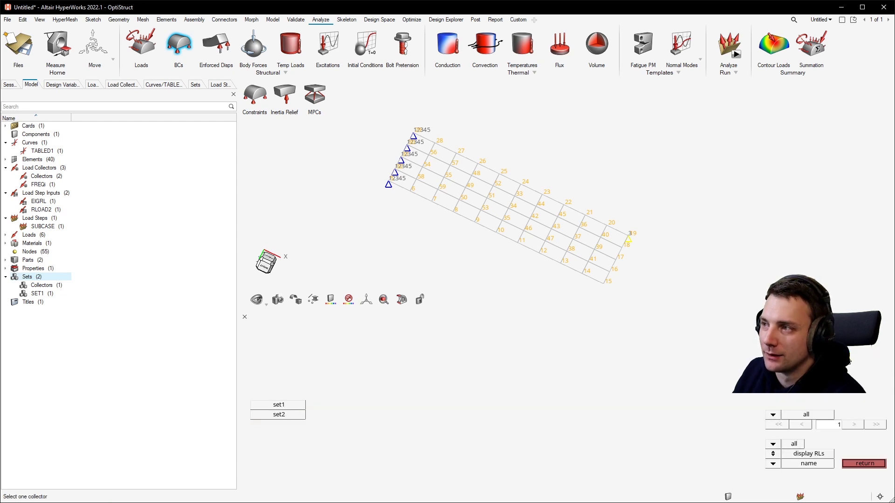
{"action": "left_click", "coordinate": [286, 415]}
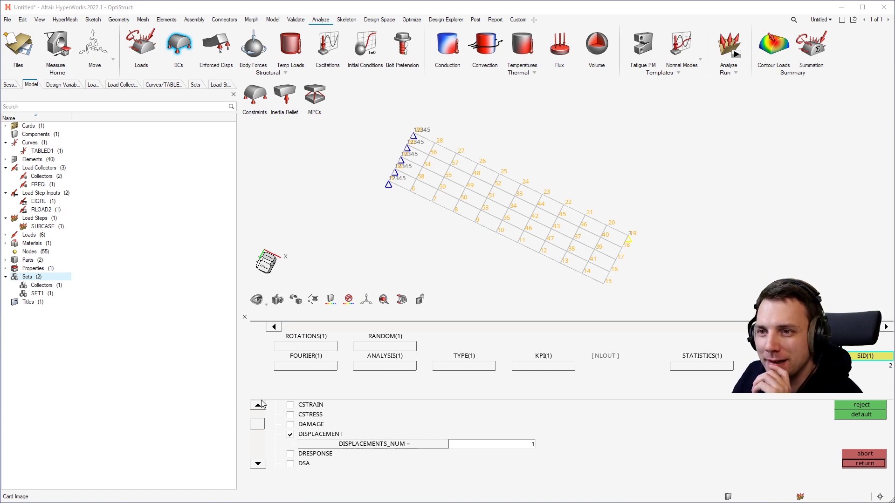
{"action": "left_click_drag", "start_coordinate": [259, 423], "coordinate": [260, 440]}
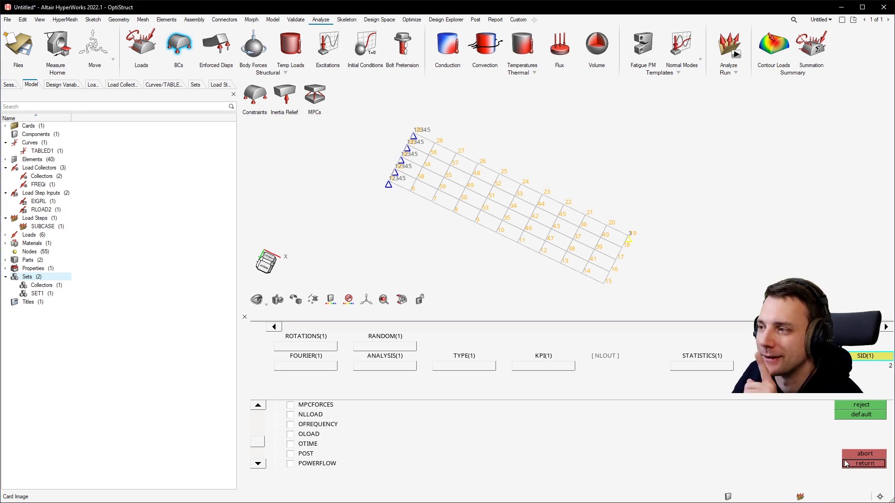
{"action": "left_click", "coordinate": [862, 464]}
Step: Open the PARAM control card, enable the COUPMASS parameter and set it to YES
{"action": "left_click", "coordinate": [878, 445]}
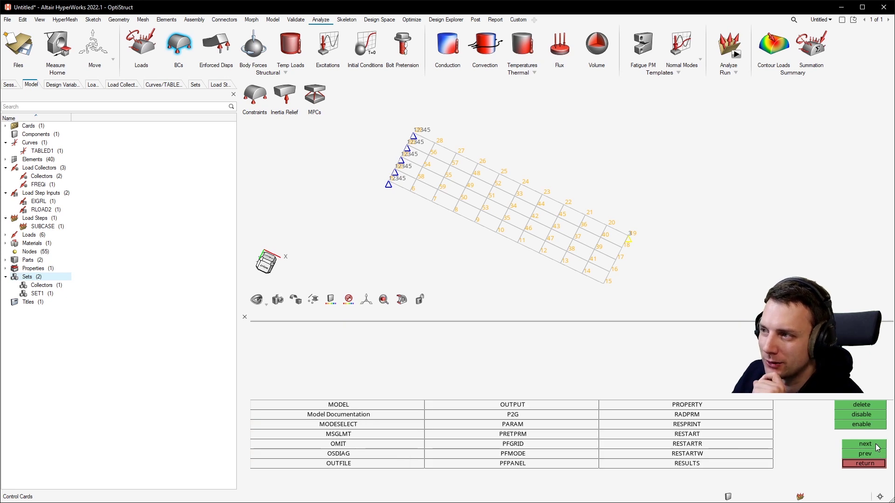
{"action": "left_click", "coordinate": [512, 424]}
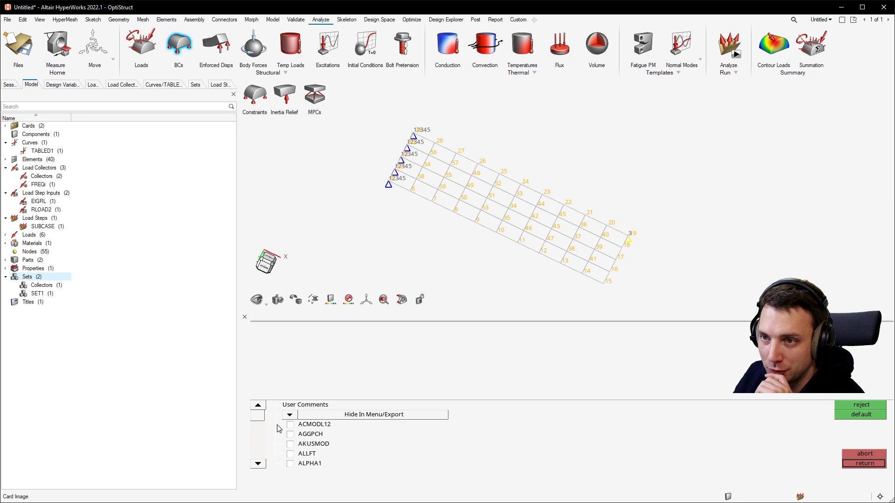
{"action": "left_click_drag", "start_coordinate": [261, 419], "coordinate": [259, 423]}
{"action": "left_click", "coordinate": [258, 407]}
{"action": "left_click", "coordinate": [258, 407]}
{"action": "left_click", "coordinate": [259, 407]}
{"action": "left_click", "coordinate": [260, 409]}
{"action": "left_click", "coordinate": [259, 407]}
{"action": "left_click", "coordinate": [258, 407]}
{"action": "left_click", "coordinate": [258, 465]}
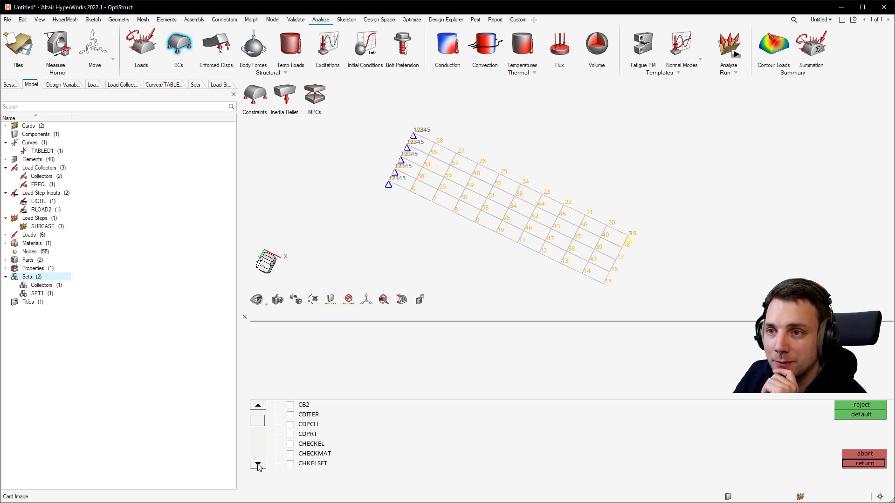
{"action": "left_click", "coordinate": [258, 465]}
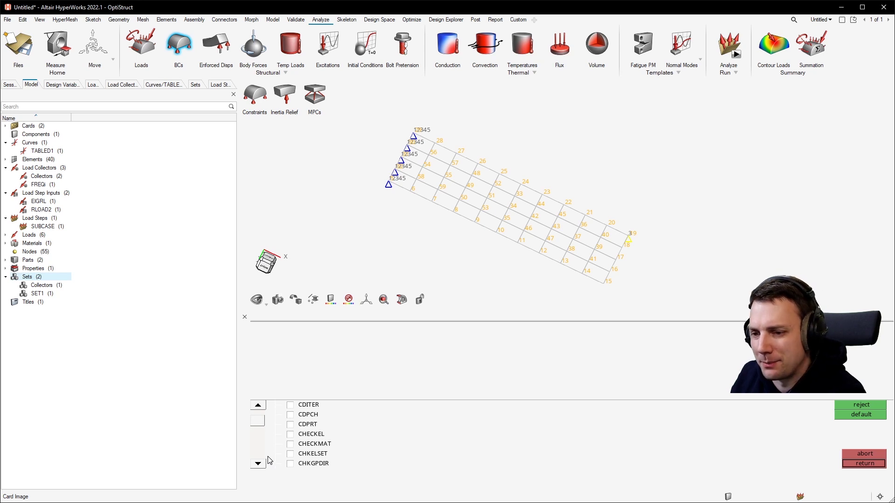
{"action": "left_click", "coordinate": [264, 465]}
{"action": "left_click", "coordinate": [262, 464]}
{"action": "left_click", "coordinate": [263, 465]}
{"action": "left_click", "coordinate": [263, 464]}
{"action": "left_click", "coordinate": [262, 465]}
{"action": "left_click", "coordinate": [261, 465]}
{"action": "left_click", "coordinate": [258, 464]}
{"action": "left_click", "coordinate": [258, 465]}
{"action": "left_click", "coordinate": [257, 464]}
{"action": "left_click", "coordinate": [258, 465]}
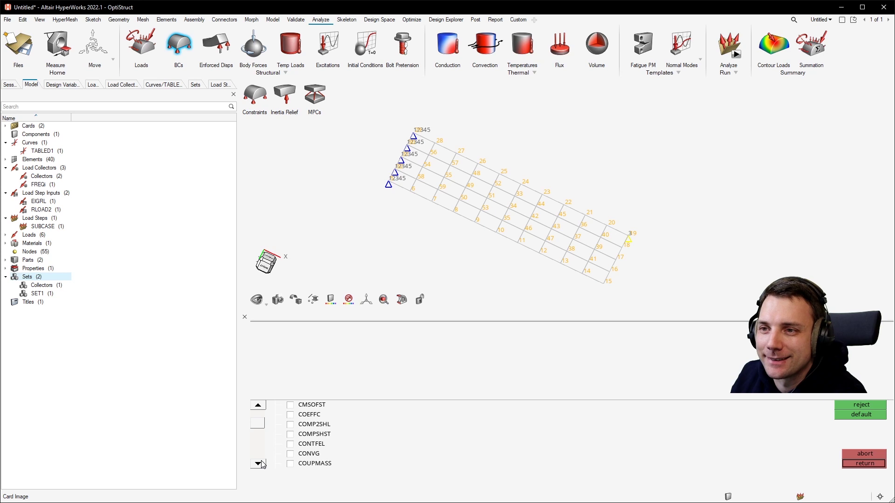
{"action": "left_click", "coordinate": [258, 464]}
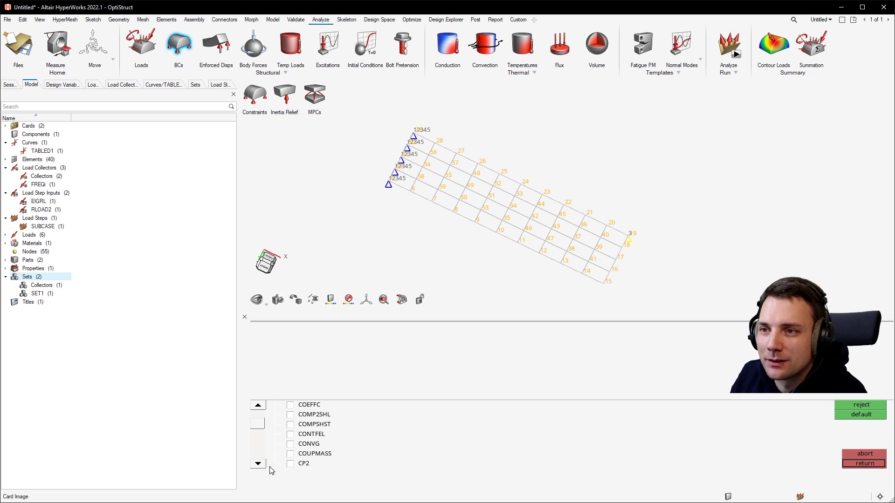
{"action": "left_click", "coordinate": [311, 455]}
{"action": "left_click", "coordinate": [394, 337]}
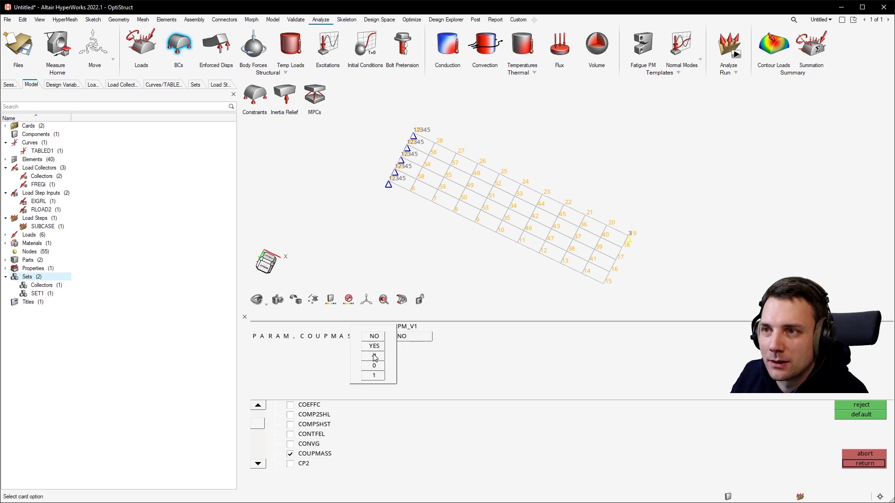
{"action": "left_click", "coordinate": [375, 348]}
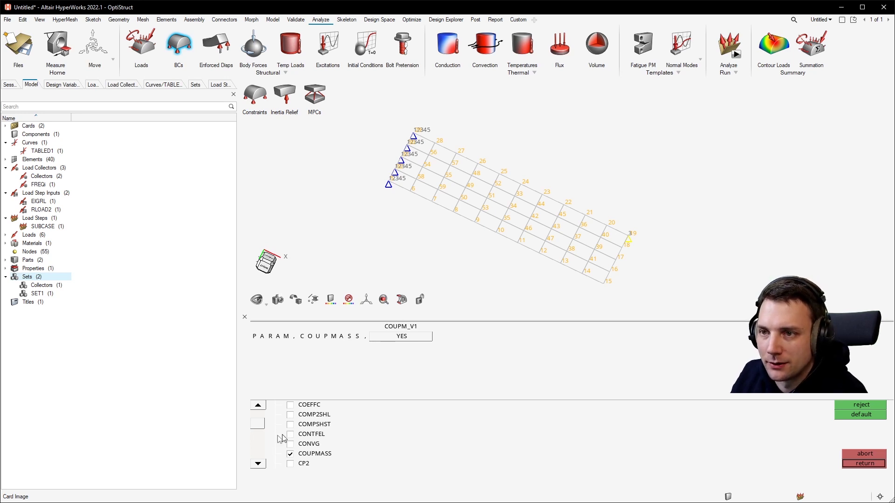
Step: Enable the G damping parameter in the PARAM card and set its value to 0.06
{"action": "mouse_move", "coordinate": [256, 426]}
{"action": "left_mouse_down"}
{"action": "mouse_move", "coordinate": [259, 441]}
{"action": "mouse_move", "coordinate": [261, 428]}
{"action": "left_mouse_up"}
{"action": "left_click", "coordinate": [299, 433]}
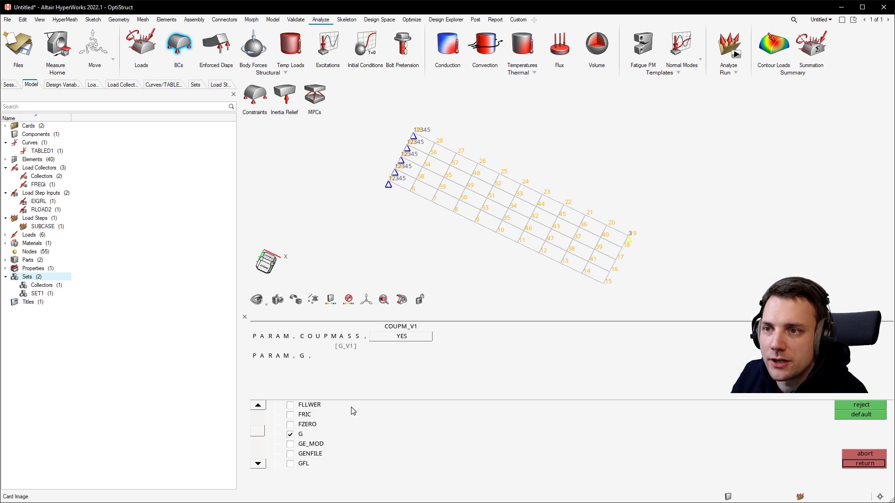
{"action": "left_click", "coordinate": [348, 356]}
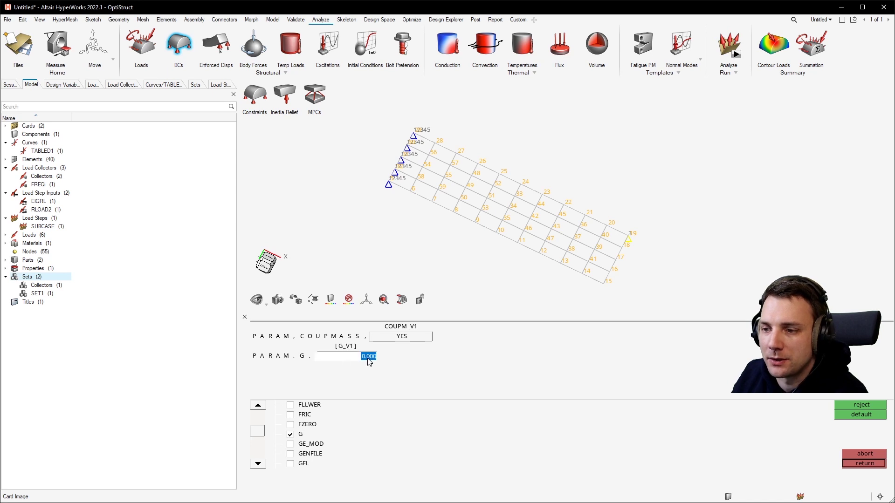
{"action": "type", "text": "0"}
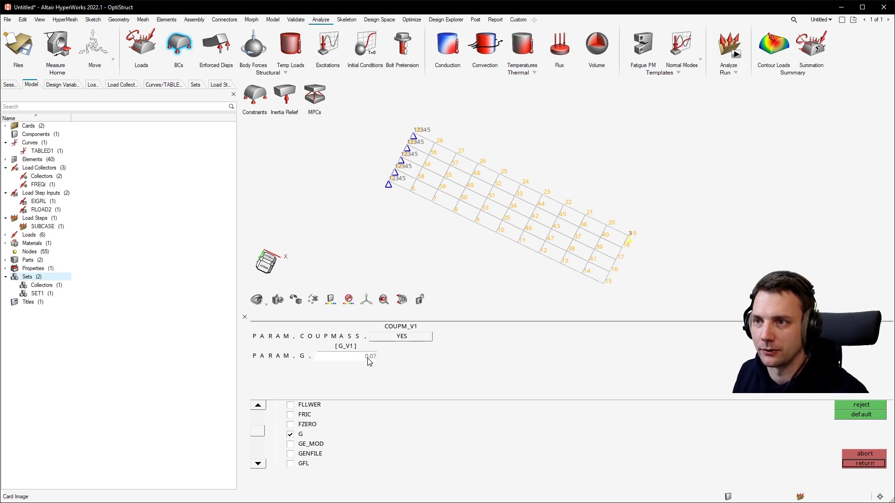
Step: Enable the WTMASS parameter, set its value to 2.6e-03 and close the PARAM card
{"action": "left_click_drag", "start_coordinate": [258, 434], "coordinate": [268, 455]}
{"action": "left_click", "coordinate": [289, 444]}
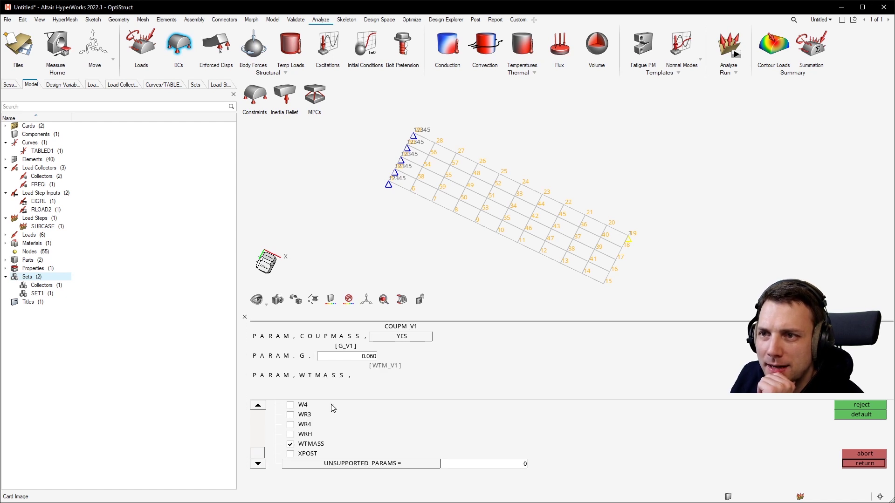
{"action": "left_click", "coordinate": [396, 371]}
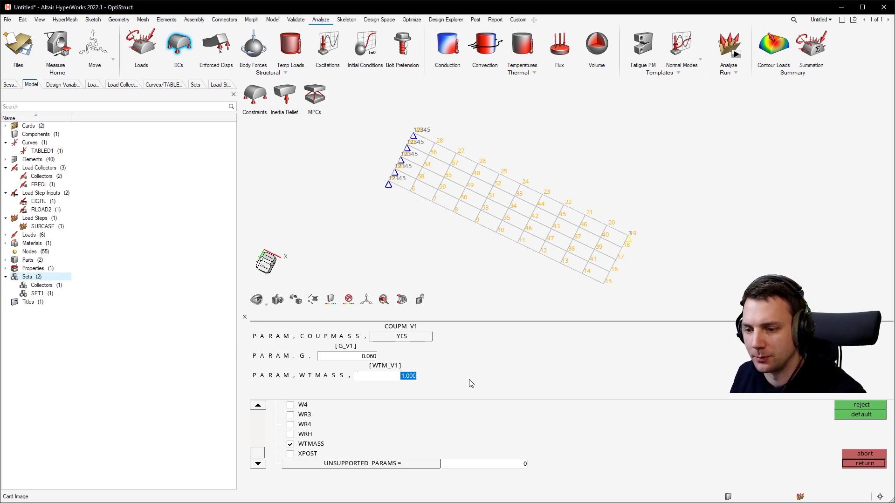
{"action": "type", "text": "0"}
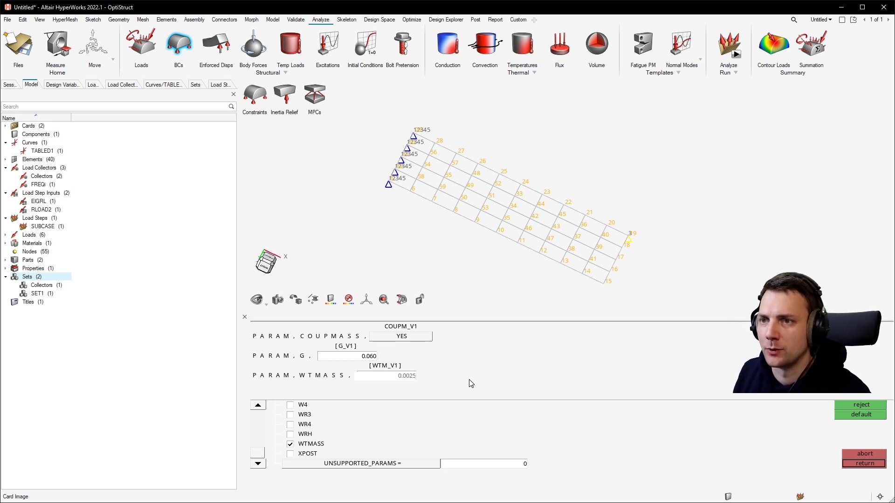
{"action": "key", "text": "Return"}
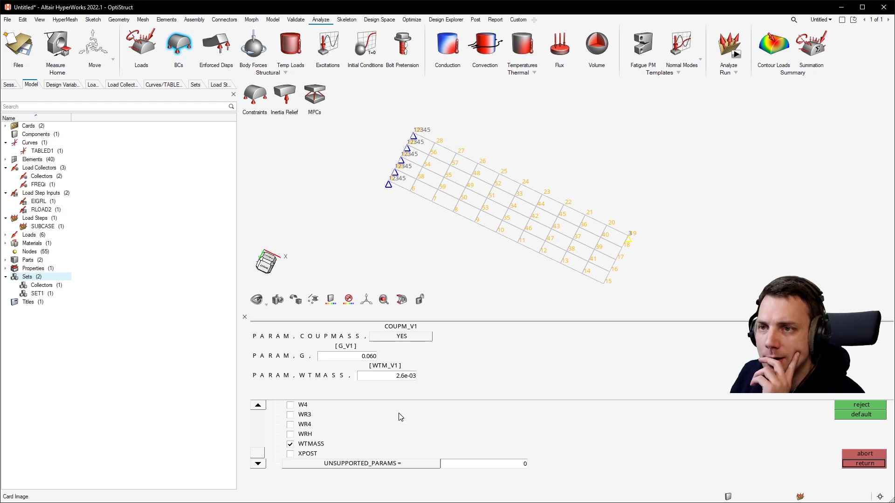
{"action": "left_click", "coordinate": [865, 464]}
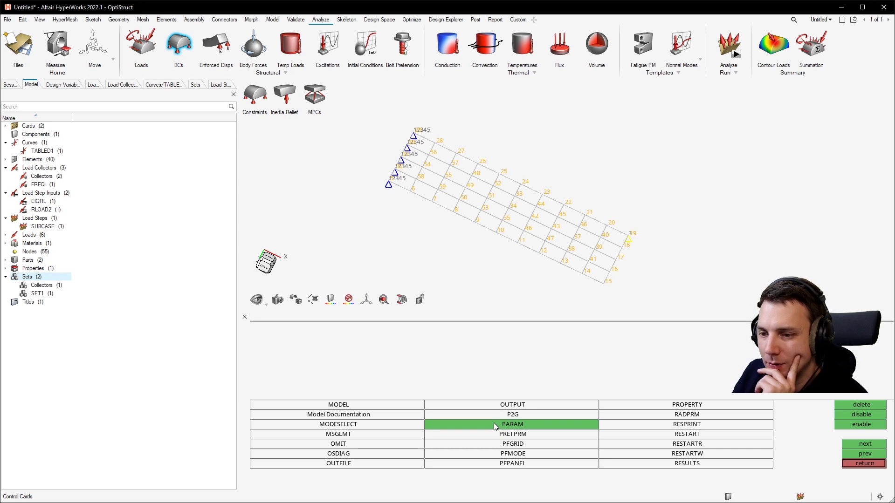
{"action": "left_click", "coordinate": [393, 465]}
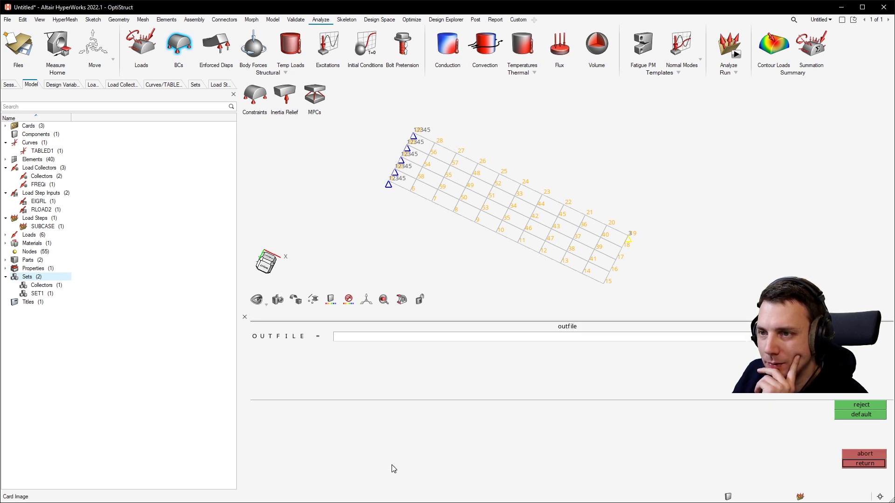
{"action": "left_click", "coordinate": [854, 464]}
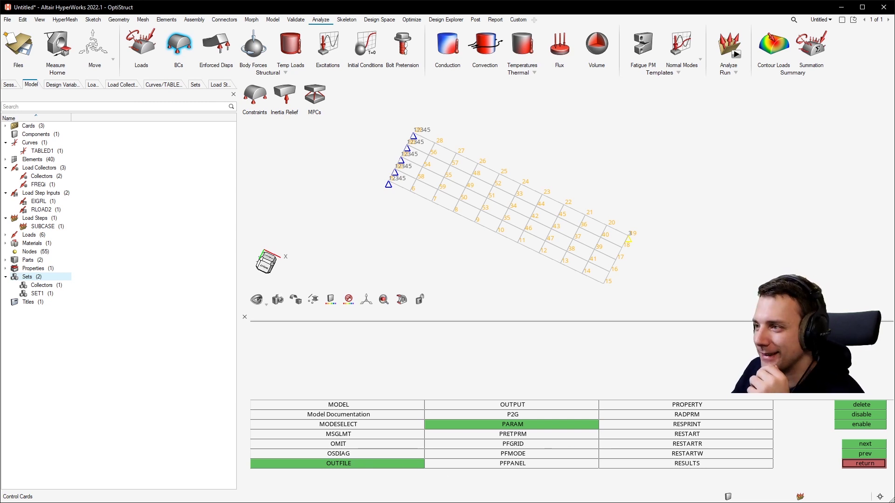
{"action": "left_click", "coordinate": [871, 415]}
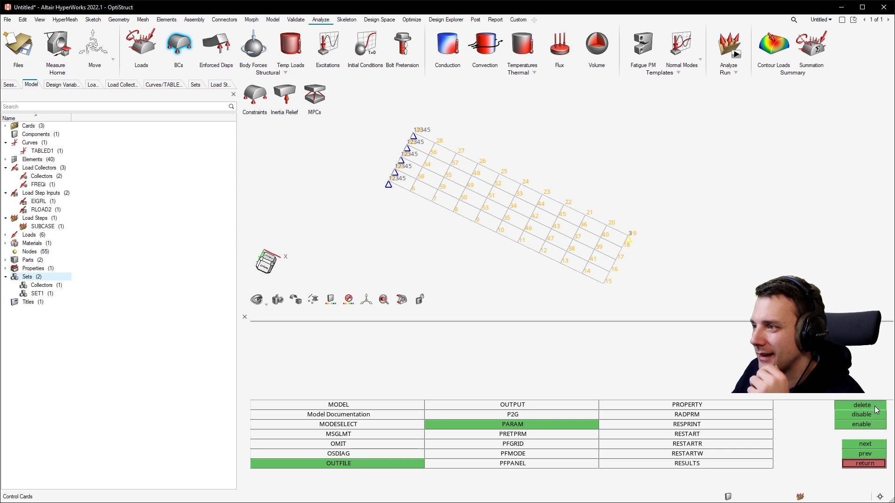
{"action": "left_click", "coordinate": [338, 464]}
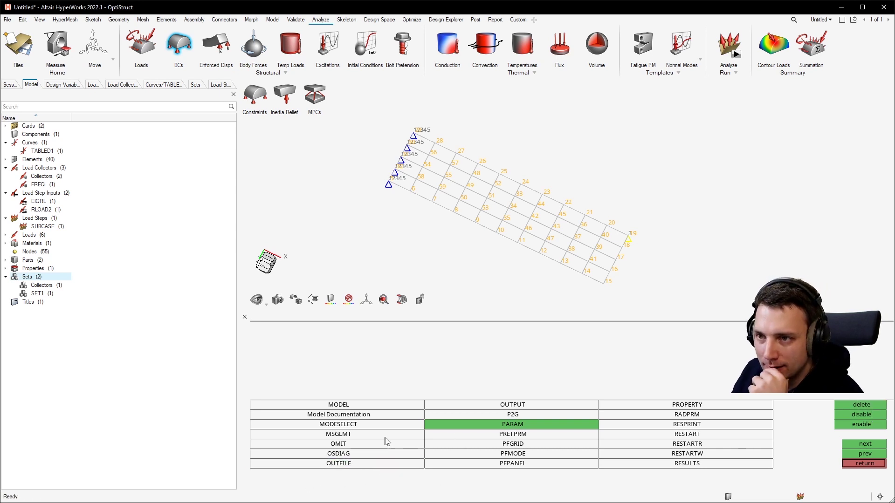
Step: Open the OUTPUT control card and set number_of_outputs to 3
{"action": "left_click", "coordinate": [541, 409]}
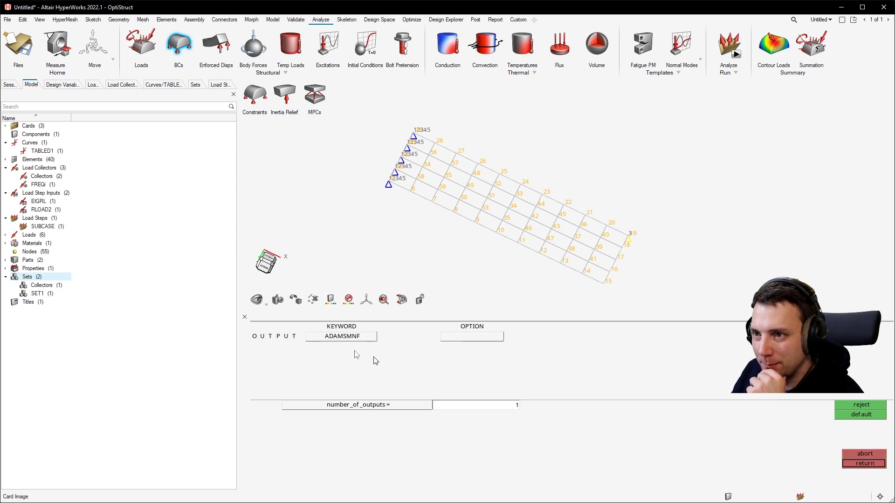
{"action": "left_click", "coordinate": [487, 405]}
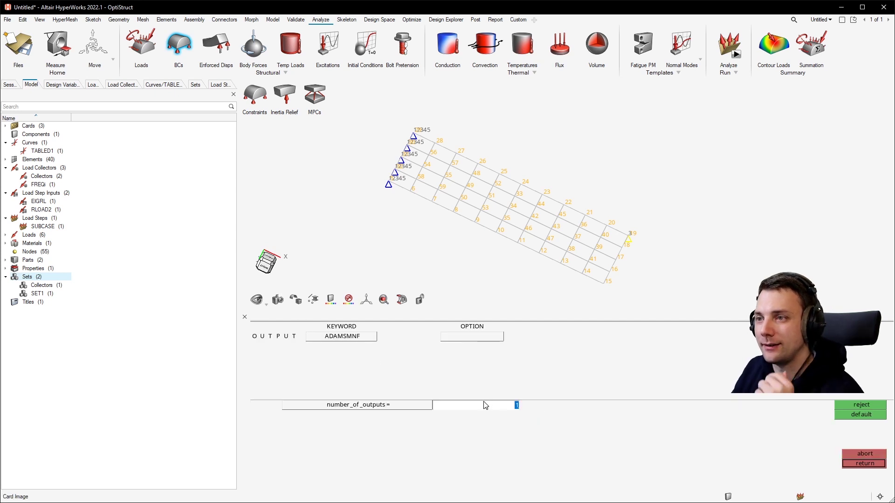
{"action": "type", "text": "3"}
{"action": "key", "text": "Return"}
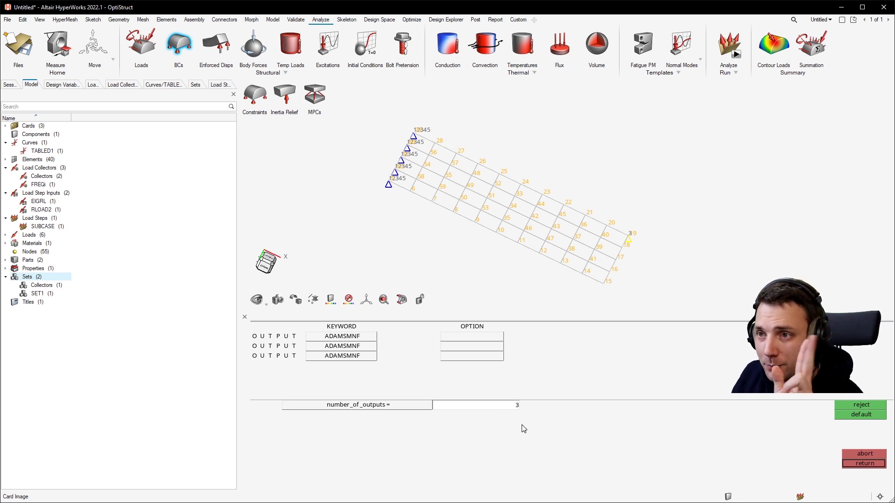
Step: Set the first output request's keyword to HGFREQ and its FREQ option to ALL
{"action": "left_click", "coordinate": [341, 336]}
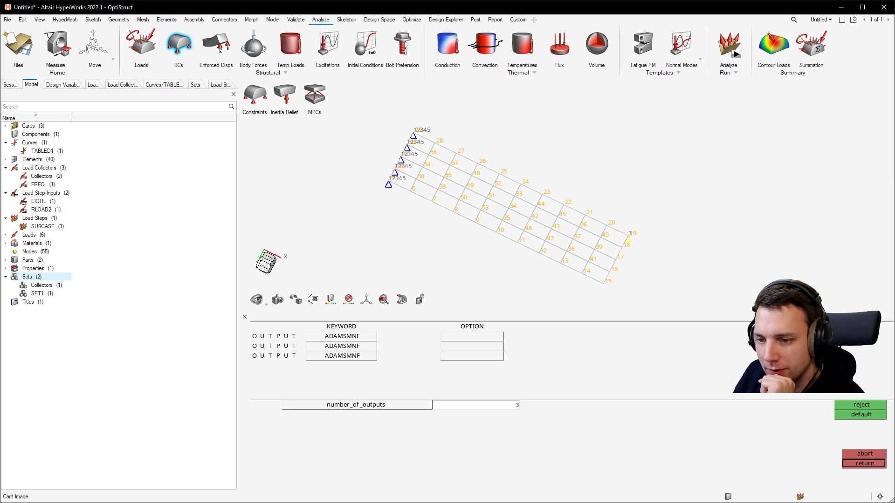
{"action": "left_click", "coordinate": [347, 340]}
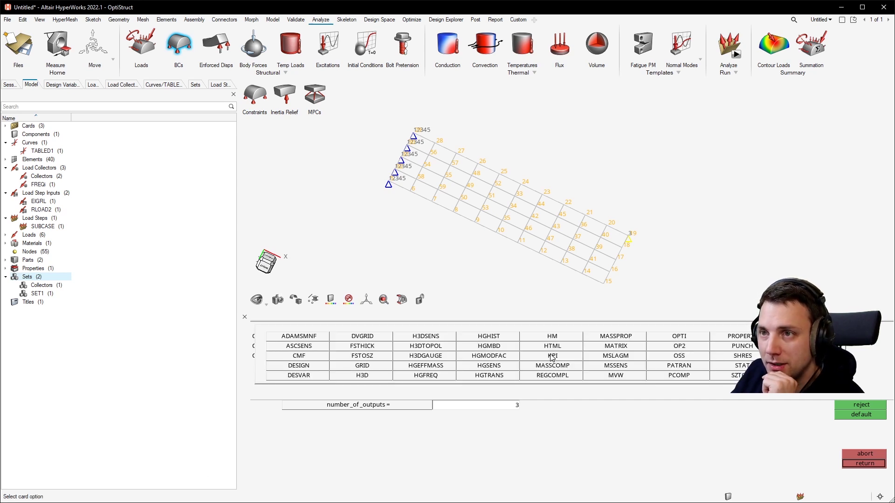
{"action": "left_click", "coordinate": [438, 378]}
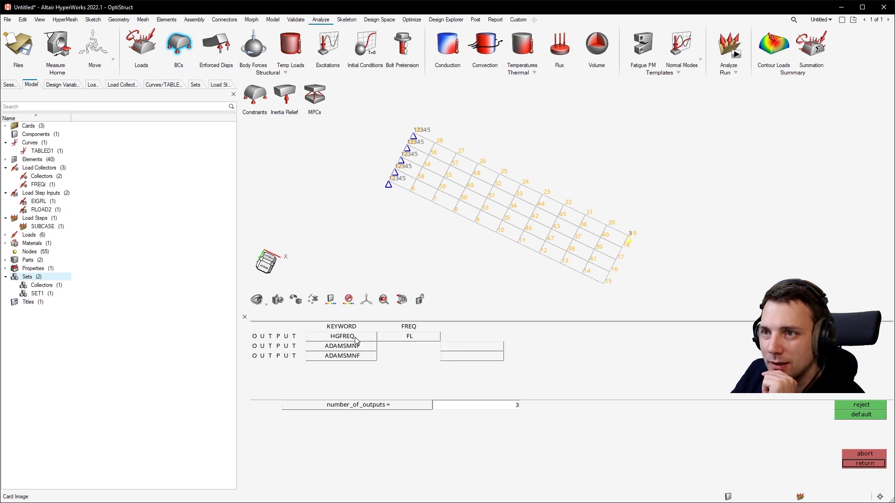
{"action": "left_click", "coordinate": [428, 336]}
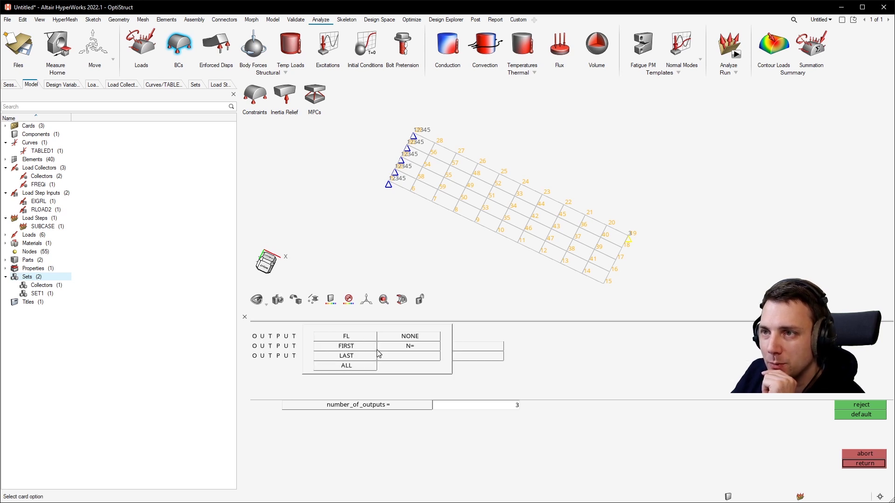
{"action": "left_click", "coordinate": [359, 366]}
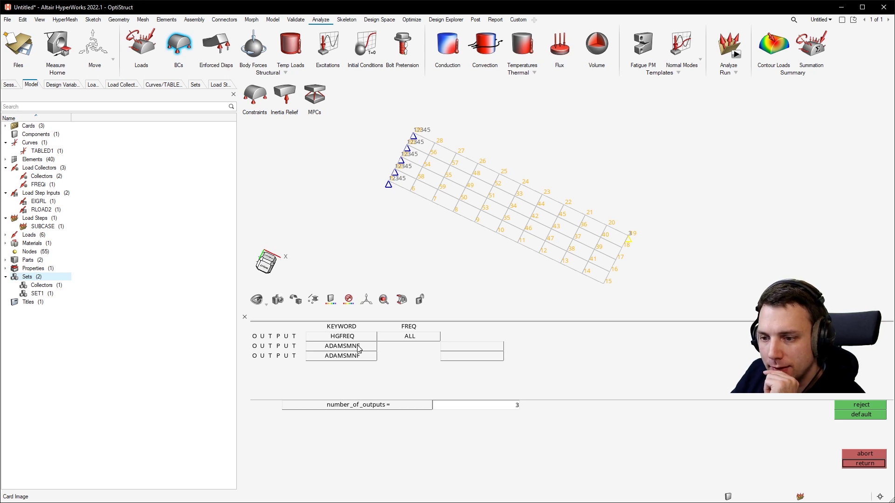
Step: Set the second output request's keyword to OPTI and its FREQ option to ALL
{"action": "left_click", "coordinate": [359, 347]}
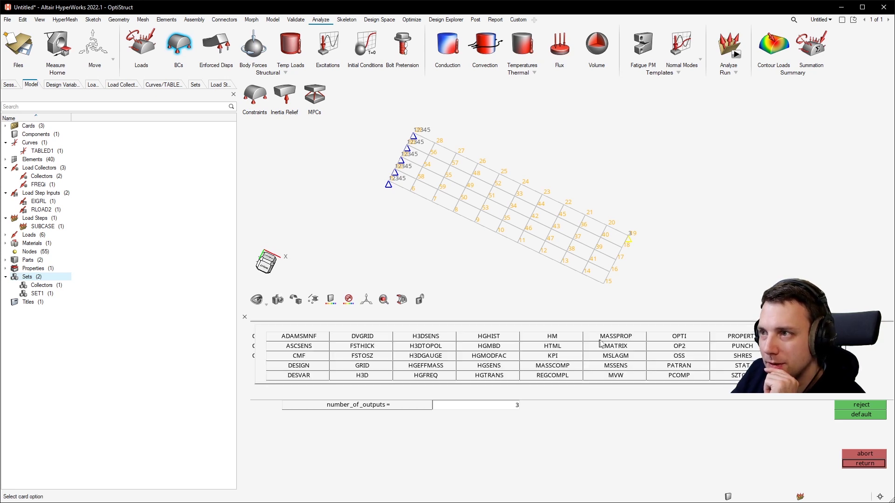
{"action": "left_click", "coordinate": [679, 337]}
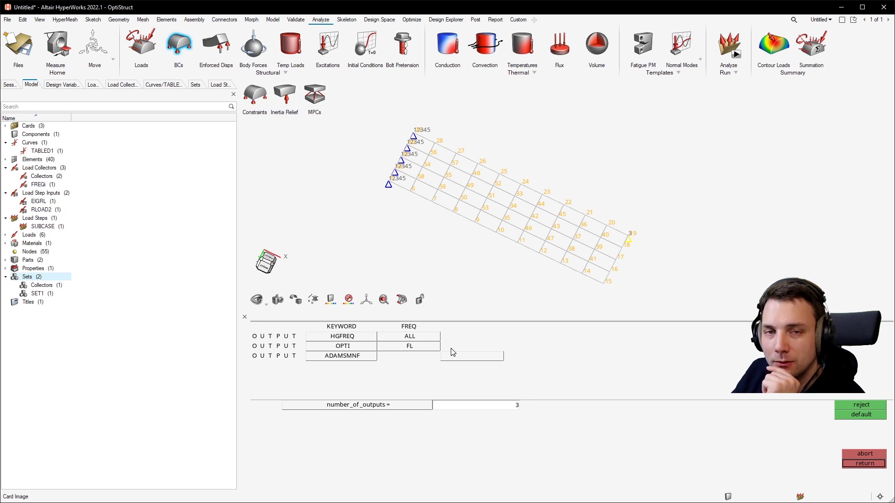
{"action": "left_click", "coordinate": [410, 356]}
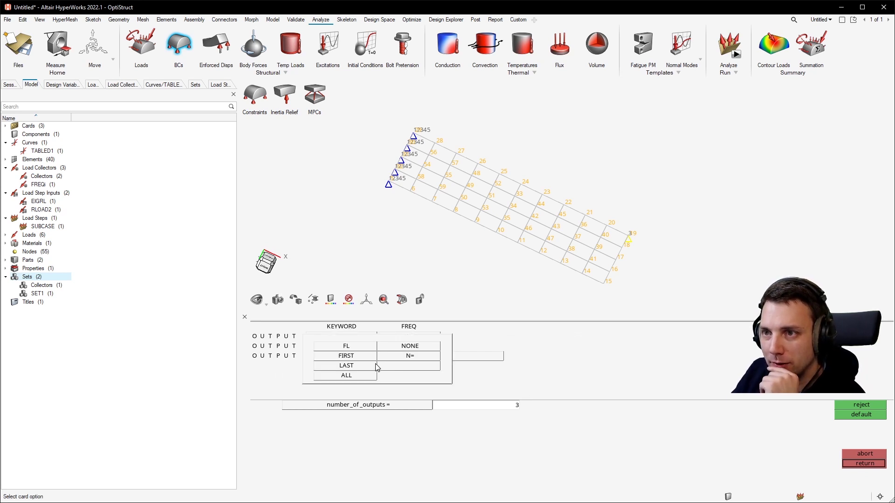
{"action": "left_click", "coordinate": [364, 377]}
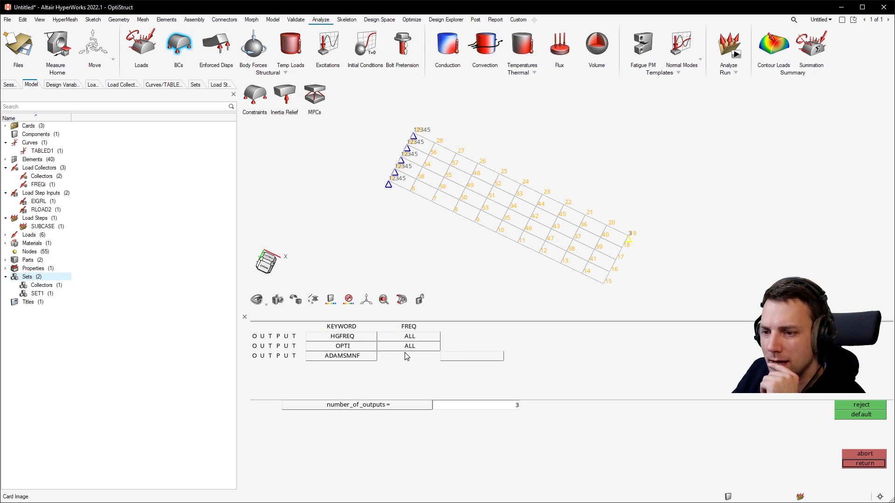
Step: Set the third output request to H3D with FREQ ALL, leave its extra option blank, and close the control cards
{"action": "left_click", "coordinate": [374, 357]}
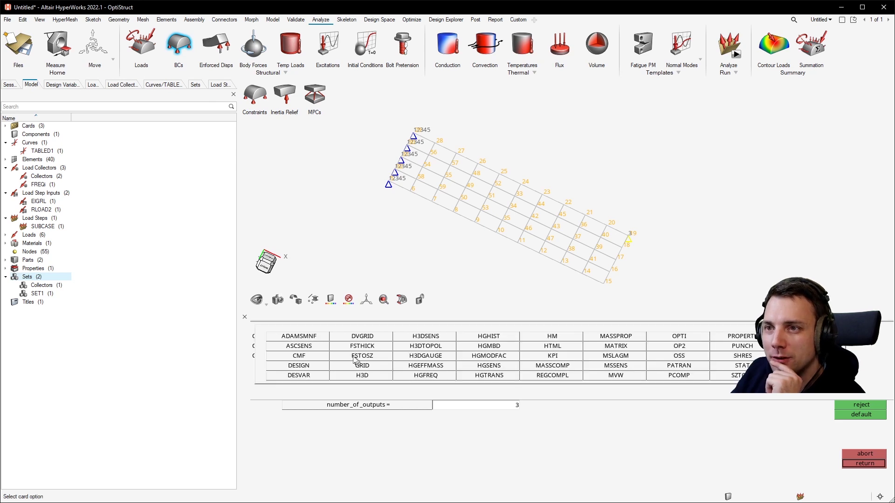
{"action": "left_click", "coordinate": [367, 376]}
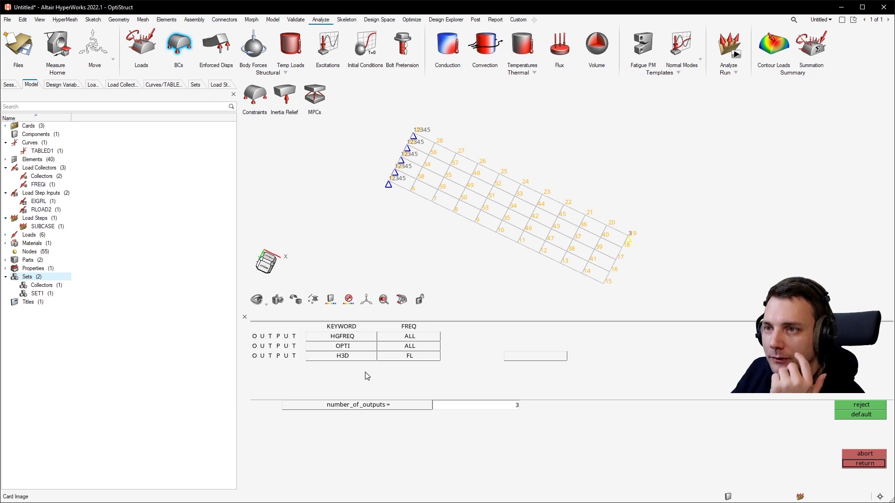
{"action": "left_click", "coordinate": [411, 358]}
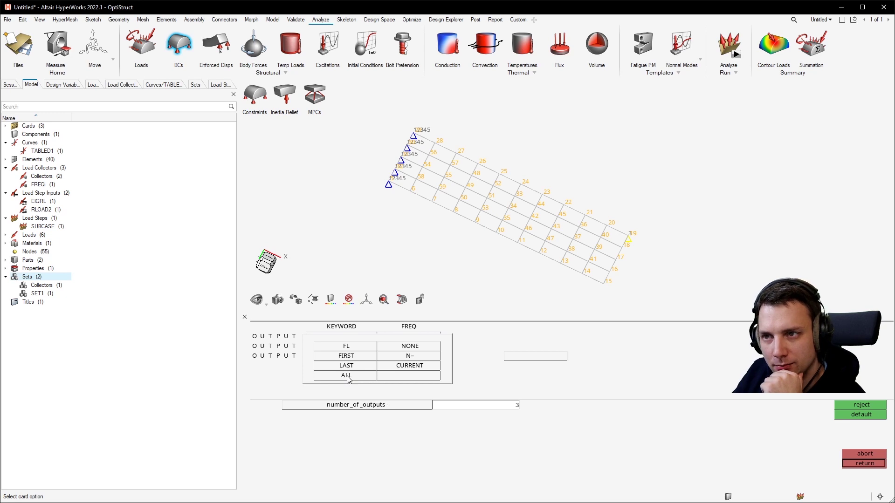
{"action": "left_click", "coordinate": [366, 377]}
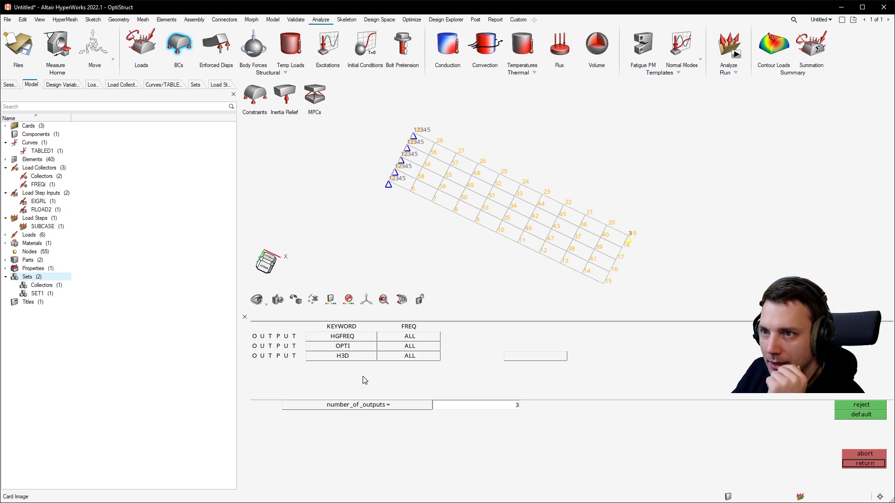
{"action": "left_click", "coordinate": [536, 358]}
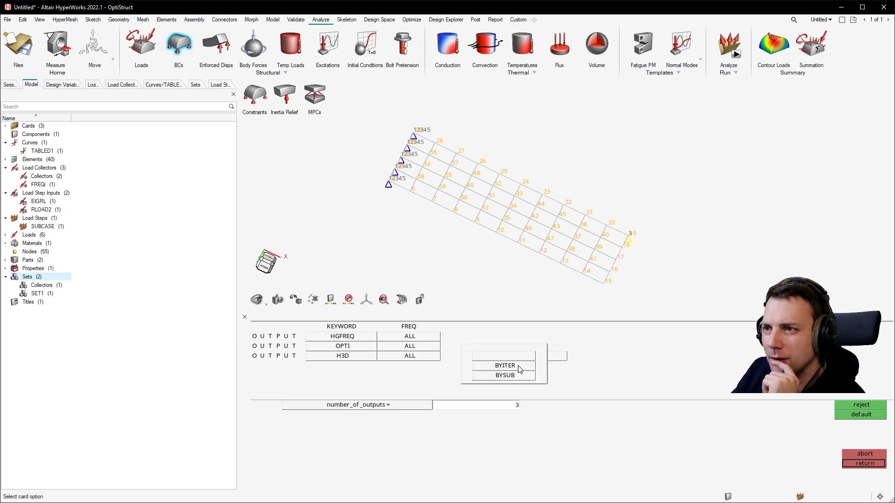
{"action": "left_click", "coordinate": [525, 357]}
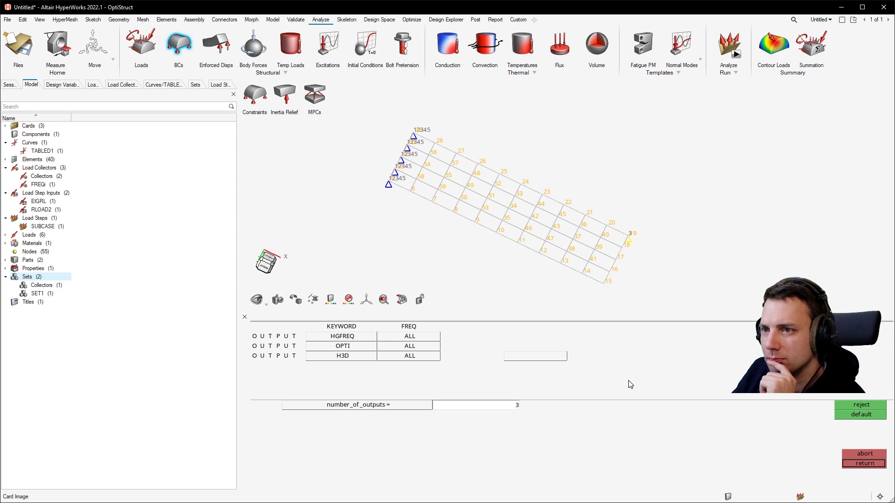
{"action": "left_click", "coordinate": [869, 464]}
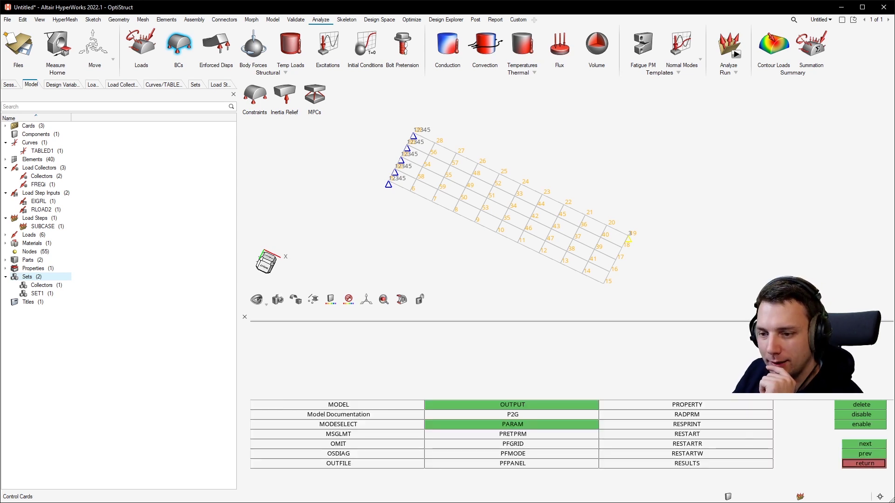
{"action": "left_click", "coordinate": [861, 463]}
{"action": "left_click", "coordinate": [860, 441]}
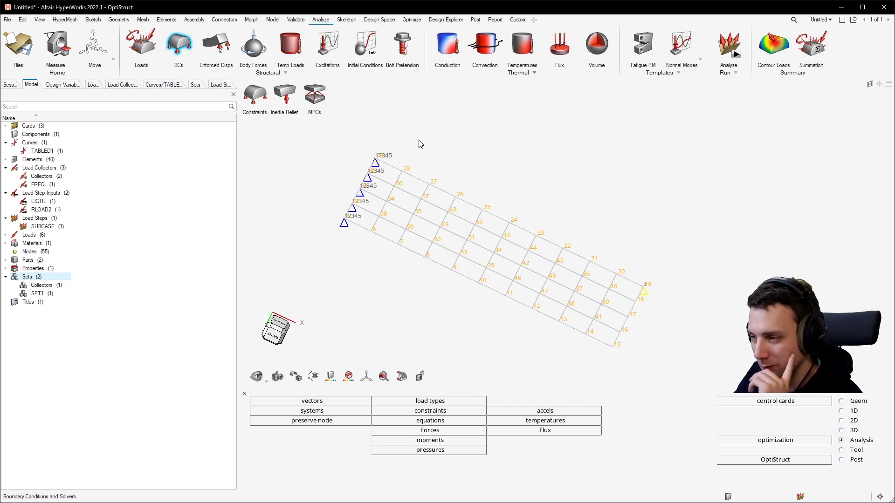
Step: Open the OptiStruct run settings and try to run the analysis with the input file modal_response_flat_plate_input.fem
{"action": "left_click", "coordinate": [775, 459]}
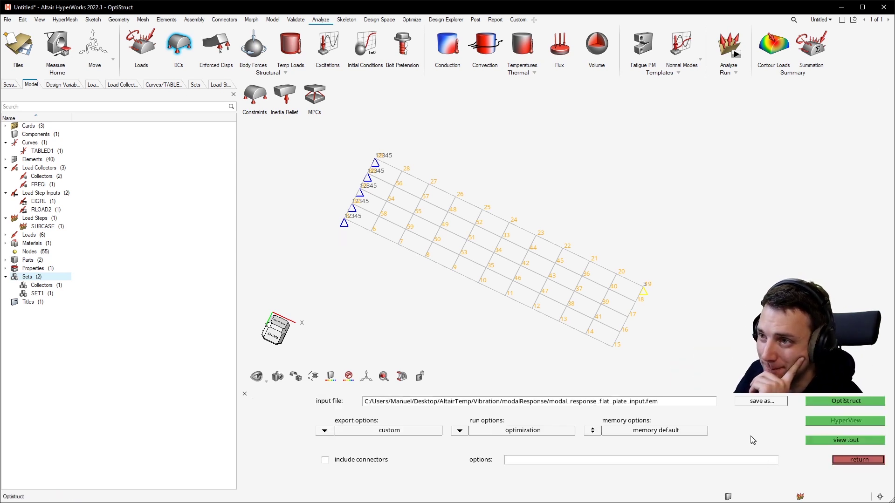
{"action": "left_click", "coordinate": [856, 401]}
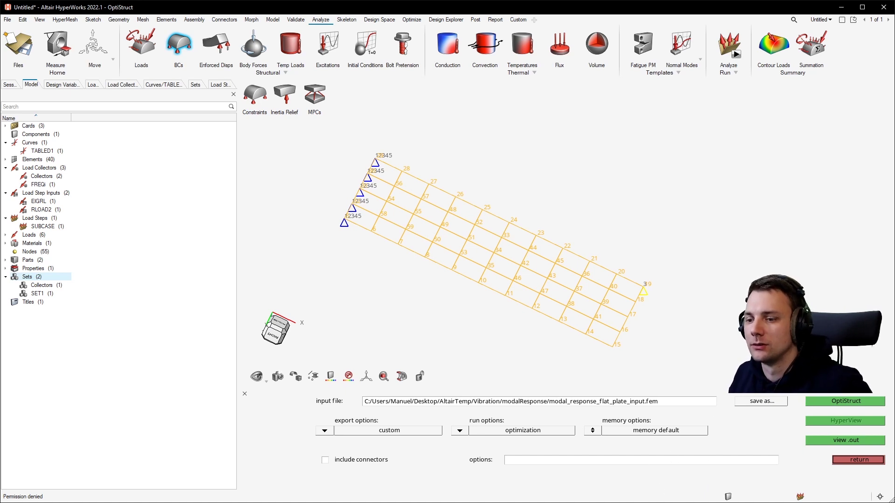
{"action": "left_click", "coordinate": [833, 406]}
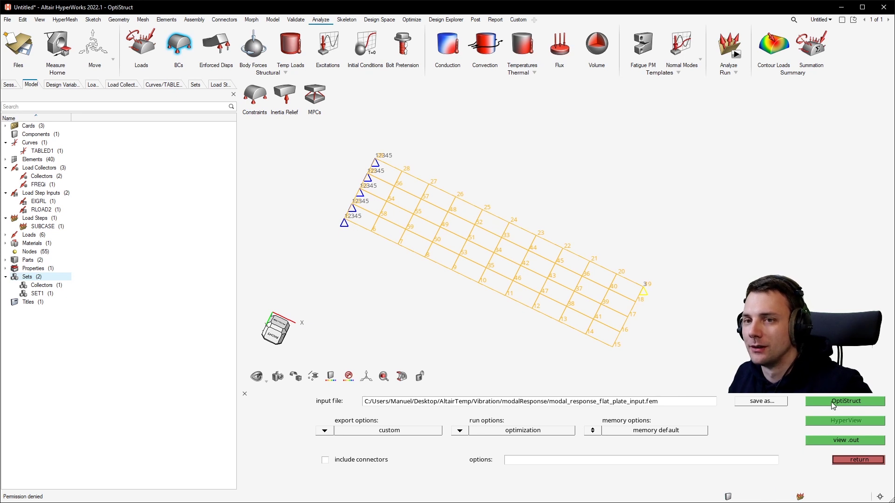
Step: Rename the solver input file to modal_response_flat_plate_input_2.fem and run the OptiStruct analysis
{"action": "left_click", "coordinate": [646, 404]}
{"action": "left_click", "coordinate": [647, 404]}
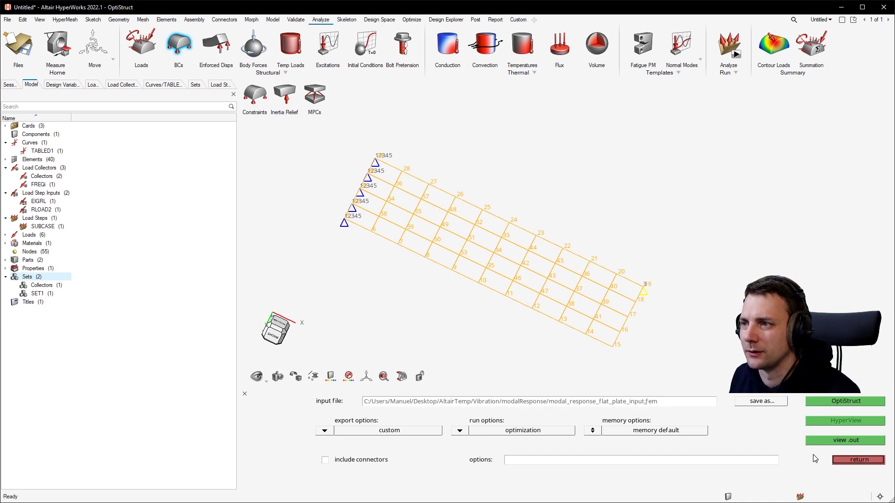
{"action": "type", "text": "_2"}
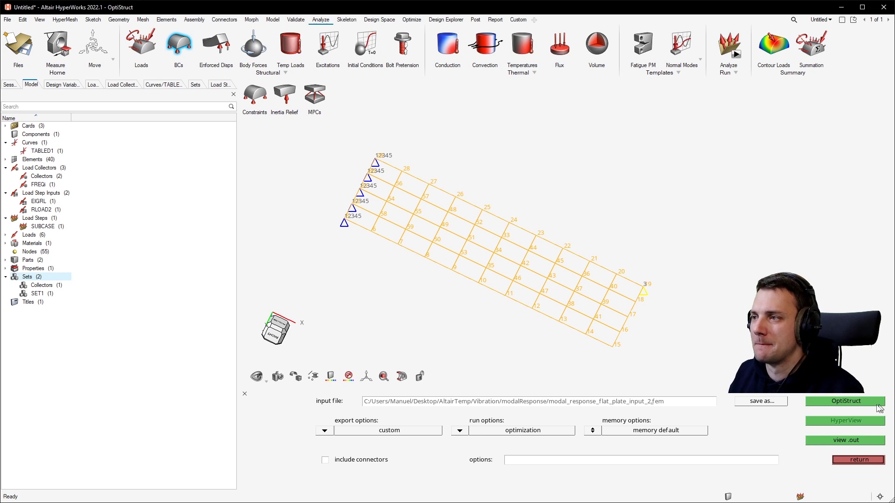
{"action": "left_click", "coordinate": [845, 401]}
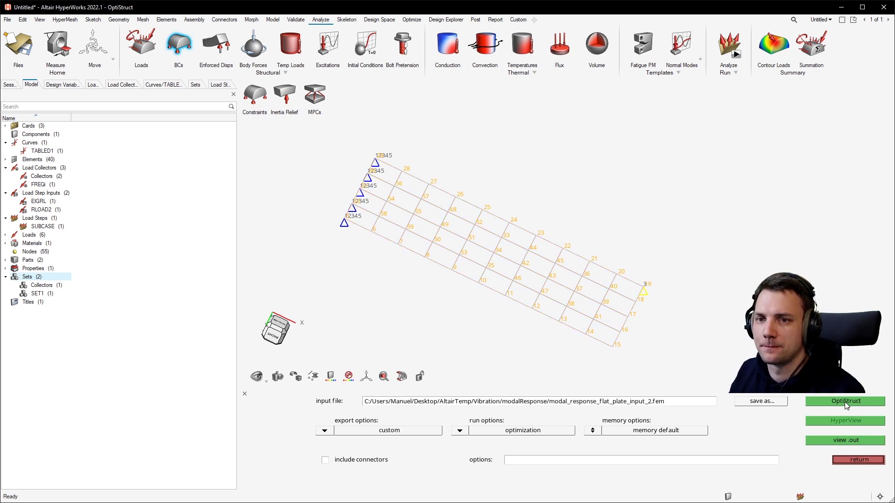
{"action": "left_click_drag", "start_coordinate": [378, 250], "coordinate": [352, 181]}
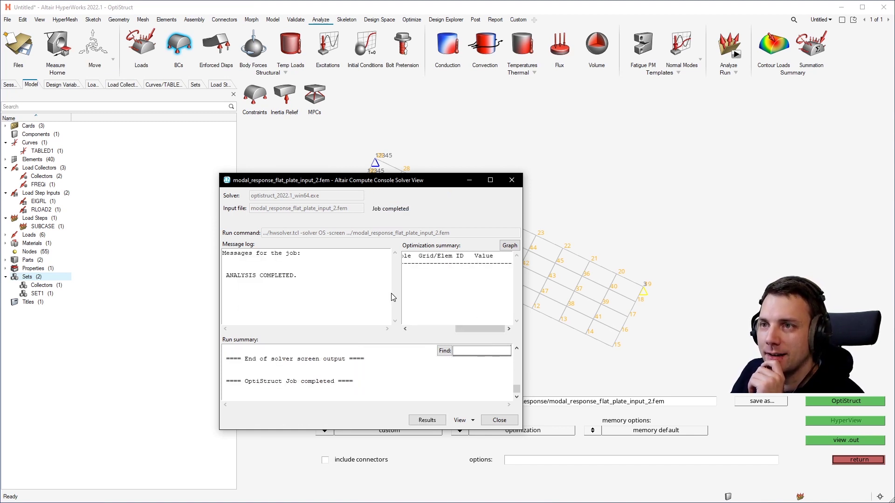
Step: Open the results of the completed job and choose modal_response_flat_plate_input_2_freq.mvw as the file to load
{"action": "left_click", "coordinate": [426, 420]}
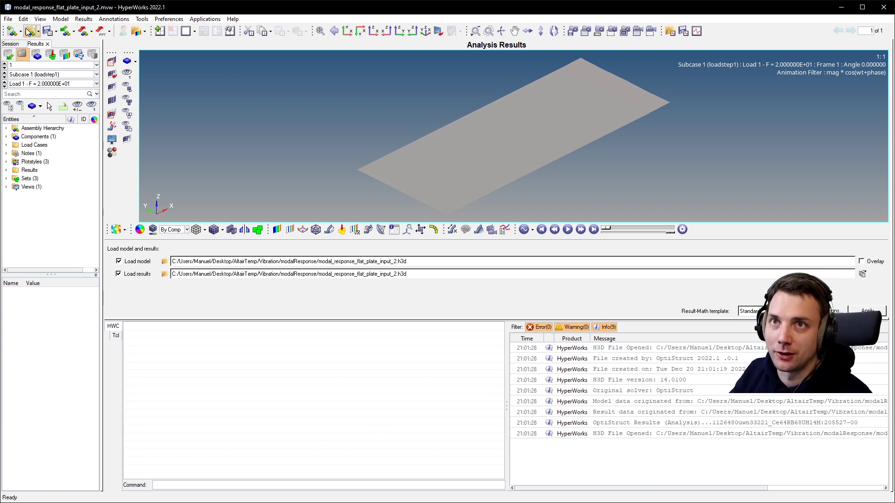
{"action": "left_click", "coordinate": [165, 262]}
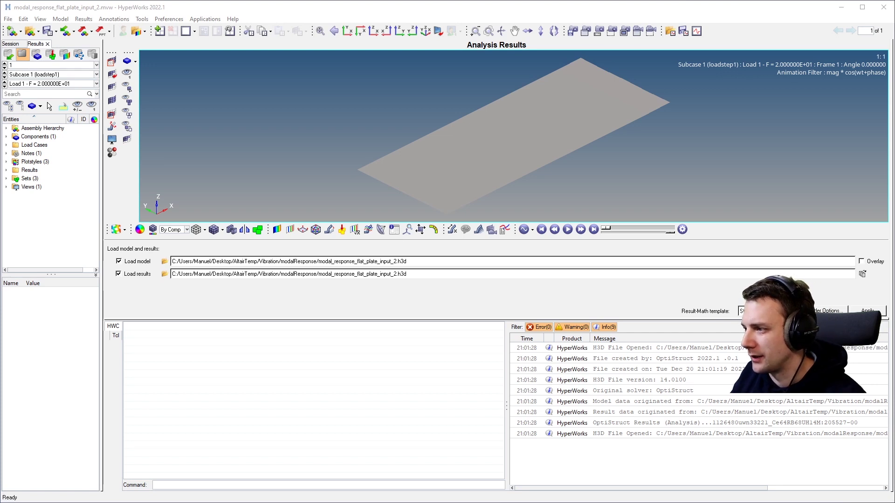
{"action": "left_click", "coordinate": [635, 451]}
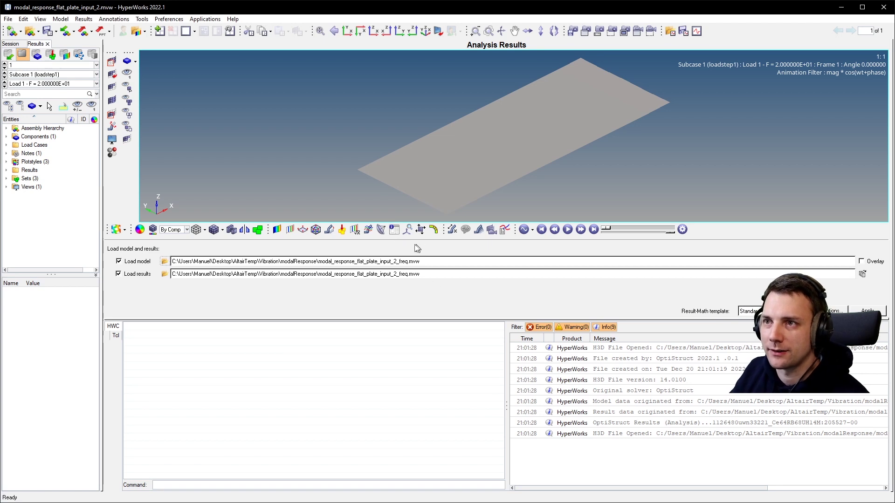
Step: Open modal_response_flat_plate_input_2_freq.mvw as a session, discarding the current session data
{"action": "left_click", "coordinate": [23, 19]}
{"action": "mouse_move", "coordinate": [8, 19]}
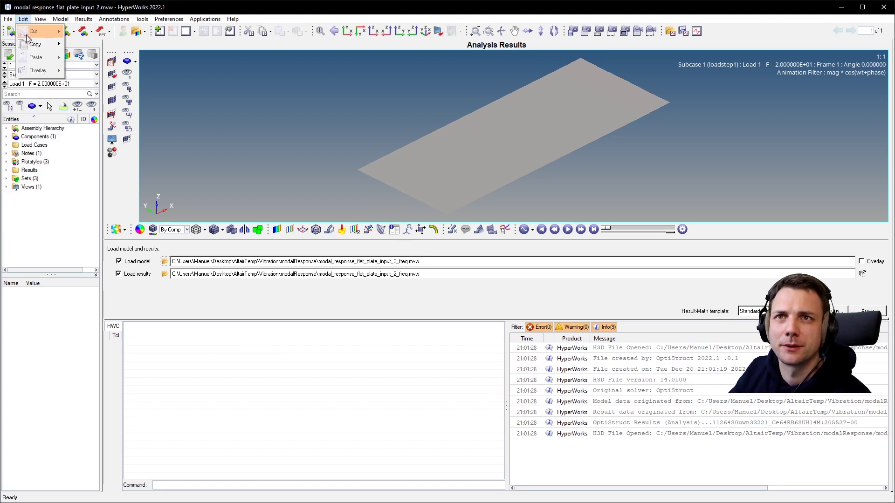
{"action": "mouse_move", "coordinate": [17, 43]}
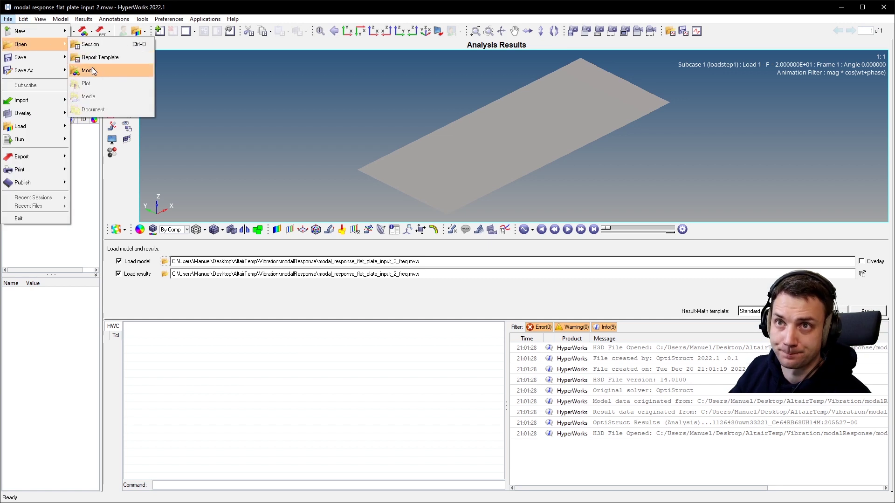
{"action": "left_click", "coordinate": [90, 45]}
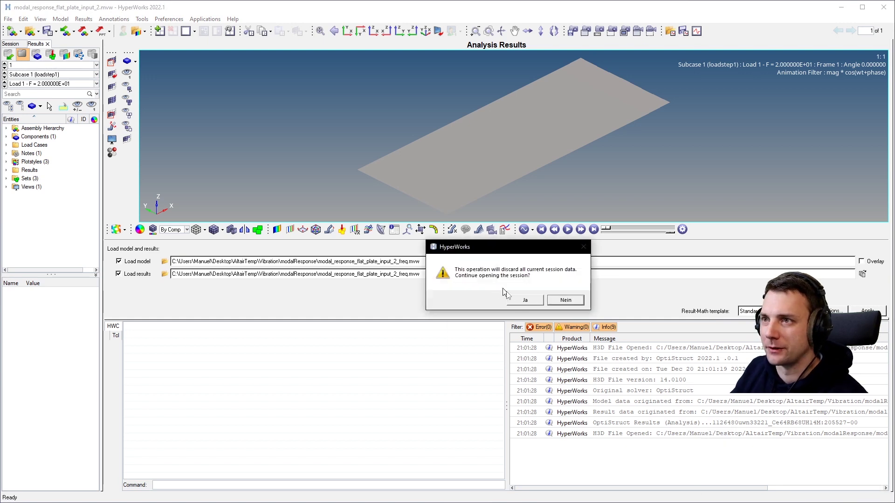
{"action": "left_click", "coordinate": [525, 301]}
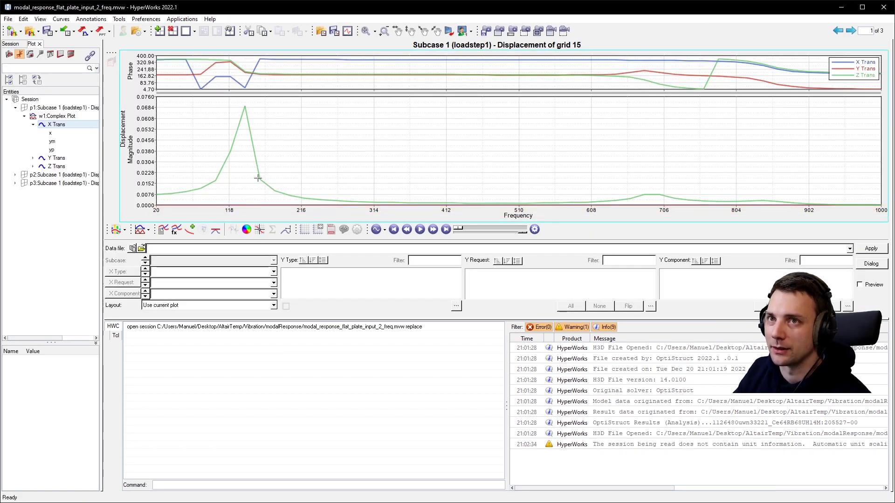
Step: Expand the second and third plot pages in the session tree down to their X, Y and Z Trans curves
{"action": "left_click", "coordinate": [15, 176]}
{"action": "left_click", "coordinate": [16, 192]}
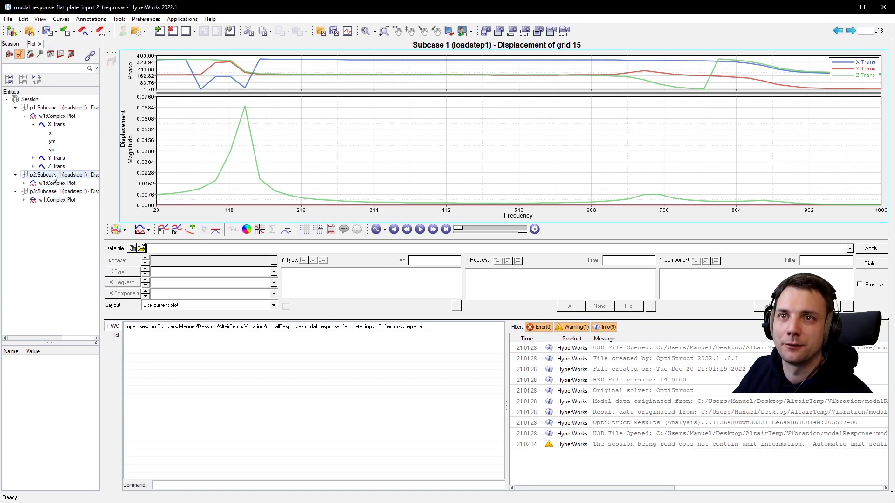
{"action": "left_click", "coordinate": [24, 183]}
{"action": "left_click", "coordinate": [24, 226]}
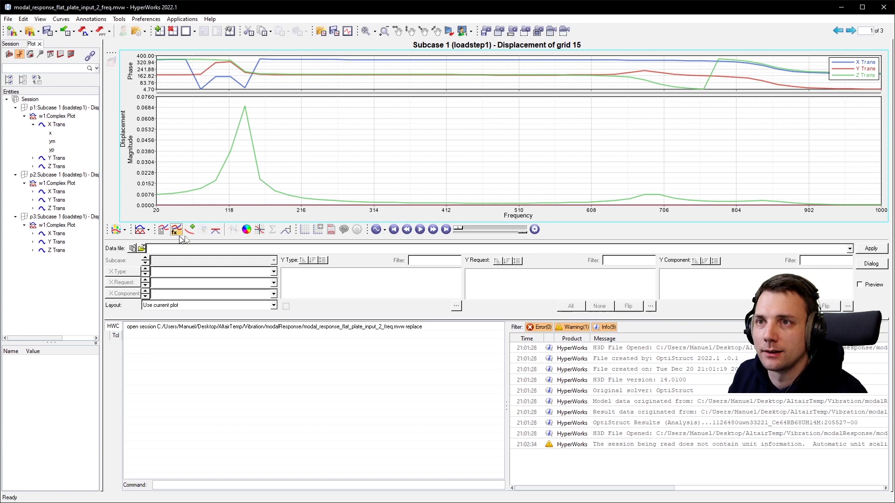
Step: Set the horizontal frequency axis of the grid 15 displacement plot to a logarithmic scale
{"action": "left_click", "coordinate": [304, 229]}
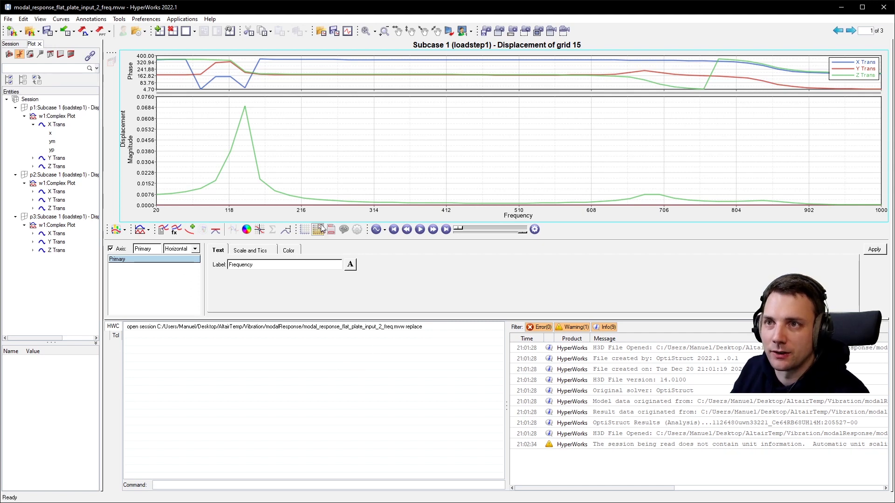
{"action": "left_click", "coordinate": [269, 250]}
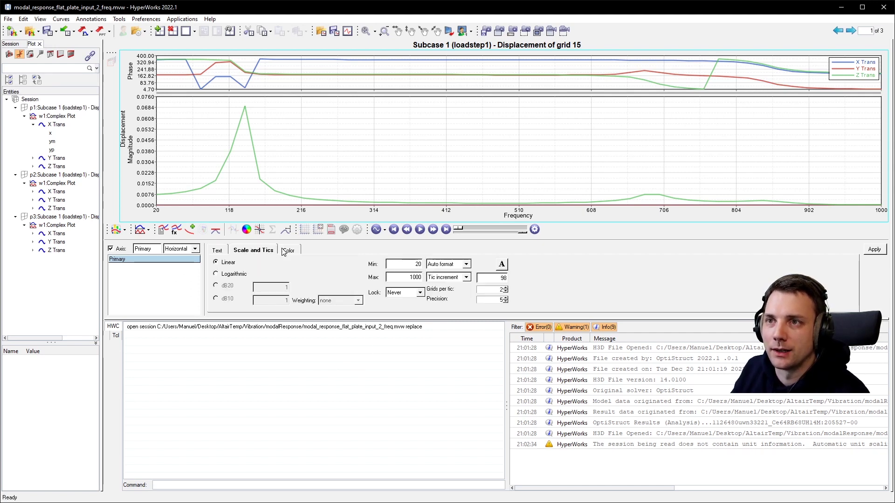
{"action": "left_click", "coordinate": [235, 275]}
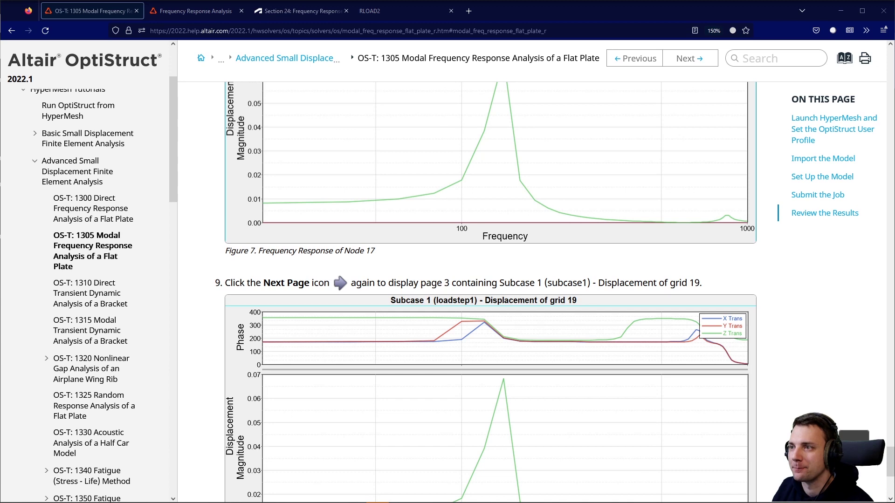
Step: Switch to the OS-T: 1305 tutorial in the browser and read its node 19 response plot and displacement file notes
{"action": "scroll", "coordinate": [537, 272], "scroll_direction": "down", "scroll_amount": 5}
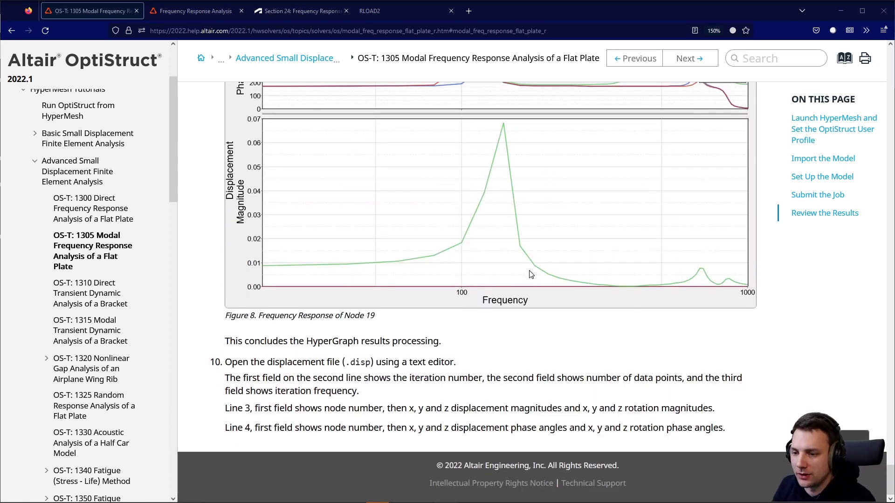
{"action": "left_click_drag", "start_coordinate": [226, 362], "coordinate": [674, 409]}
{"action": "left_click_drag", "start_coordinate": [718, 427], "coordinate": [259, 367]}
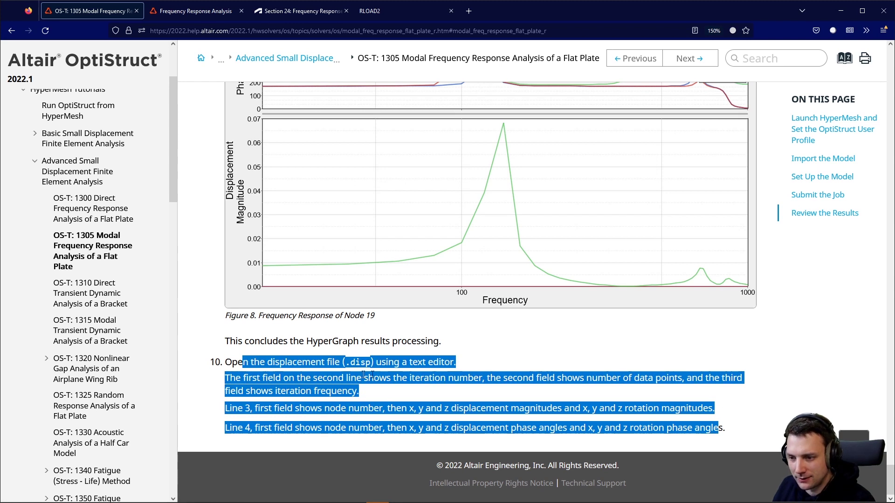
{"action": "left_click", "coordinate": [386, 363]}
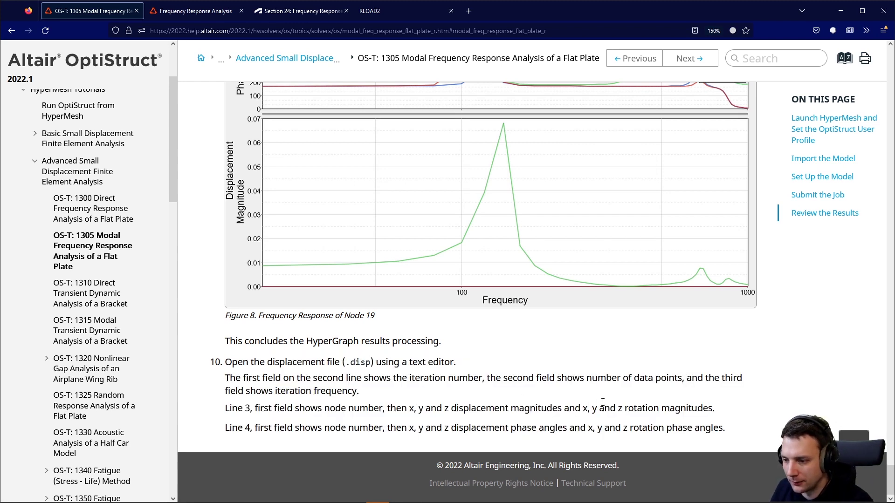
{"action": "left_click_drag", "start_coordinate": [373, 409], "coordinate": [753, 417]}
{"action": "left_click", "coordinate": [709, 401]}
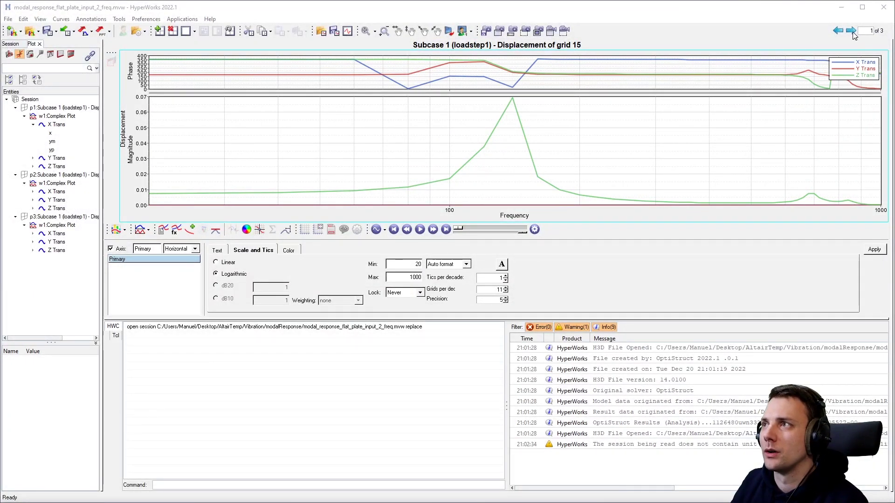
Step: Return to HyperWorks and page through the three displacement plots, ending on the grid 15 plot
{"action": "left_click", "coordinate": [851, 31]}
{"action": "left_click", "coordinate": [851, 30]}
{"action": "left_click", "coordinate": [839, 31]}
{"action": "left_click", "coordinate": [838, 31]}
{"action": "left_click", "coordinate": [851, 31]}
{"action": "left_click", "coordinate": [839, 31]}
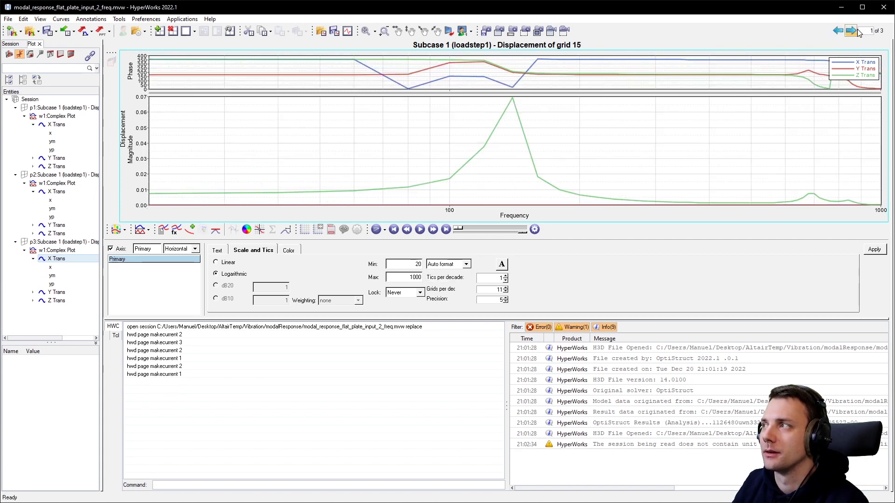
{"action": "left_click", "coordinate": [837, 31]}
{"action": "left_click", "coordinate": [837, 31]}
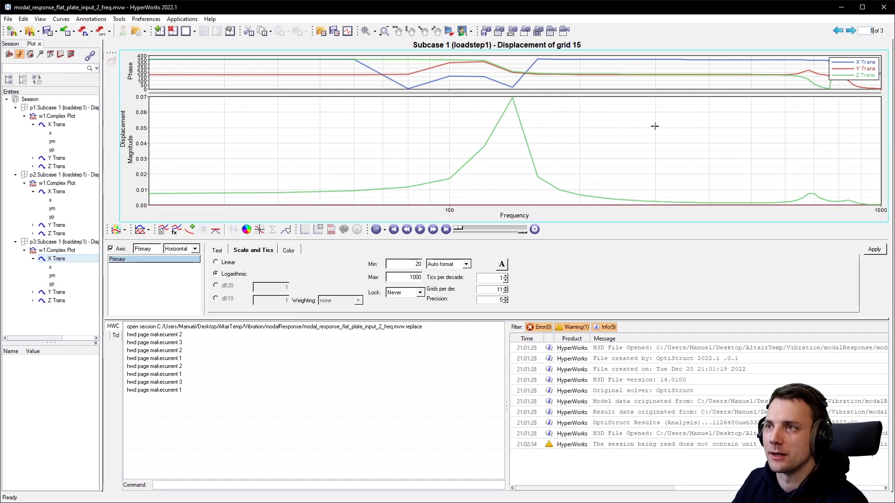
Step: Set the horizontal frequency axis of the grid 17 displacement plot on page 2 to a logarithmic scale
{"action": "left_click", "coordinate": [850, 31]}
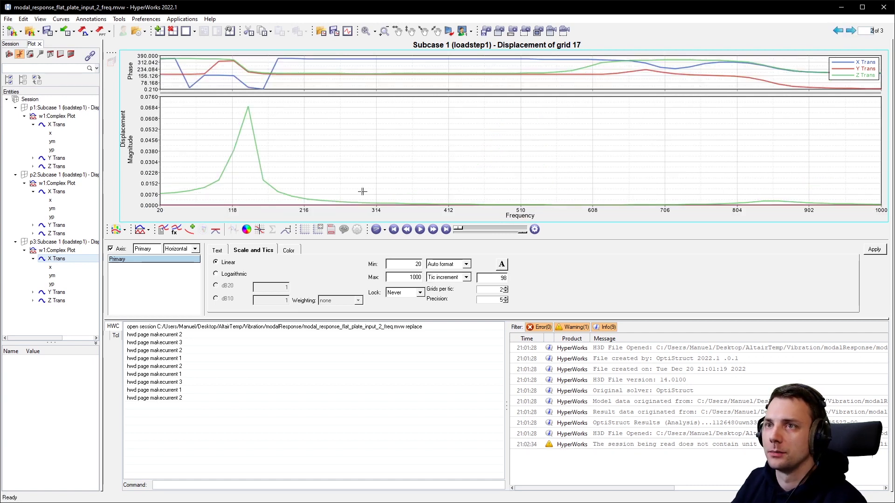
{"action": "left_click", "coordinate": [216, 274]}
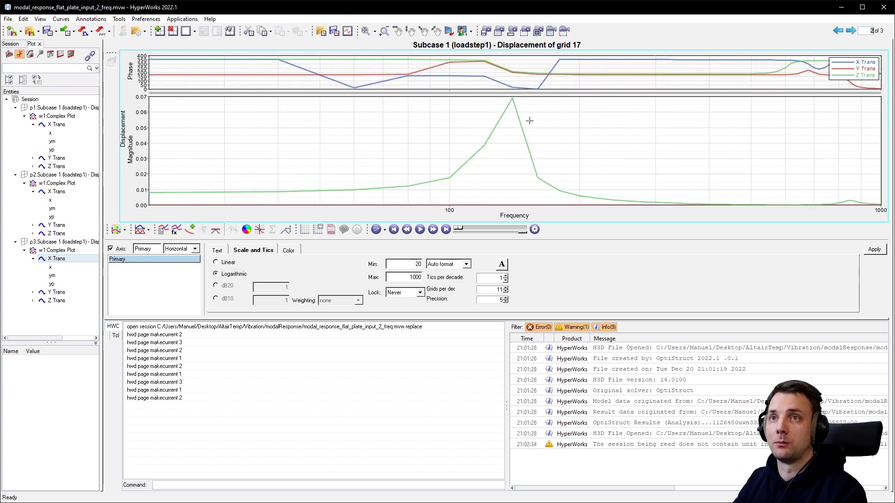